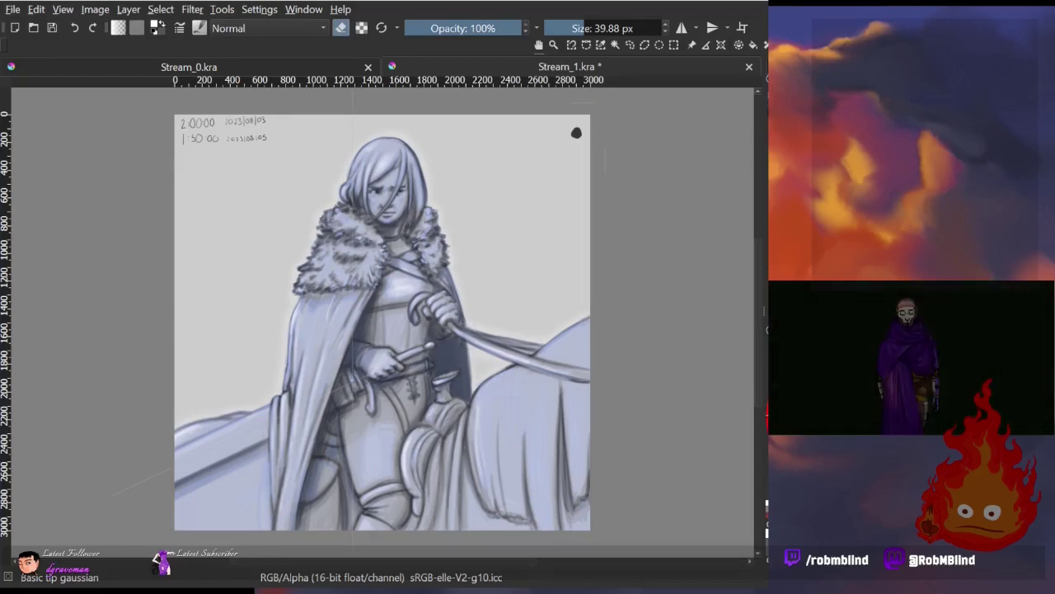
# Zoom in on the face and choose the Airbrush Soft preset (43% opacity, ~36 px) from the popup palette
pyautogui.moveTo(380, 322); pyautogui.dragTo(412, 346)
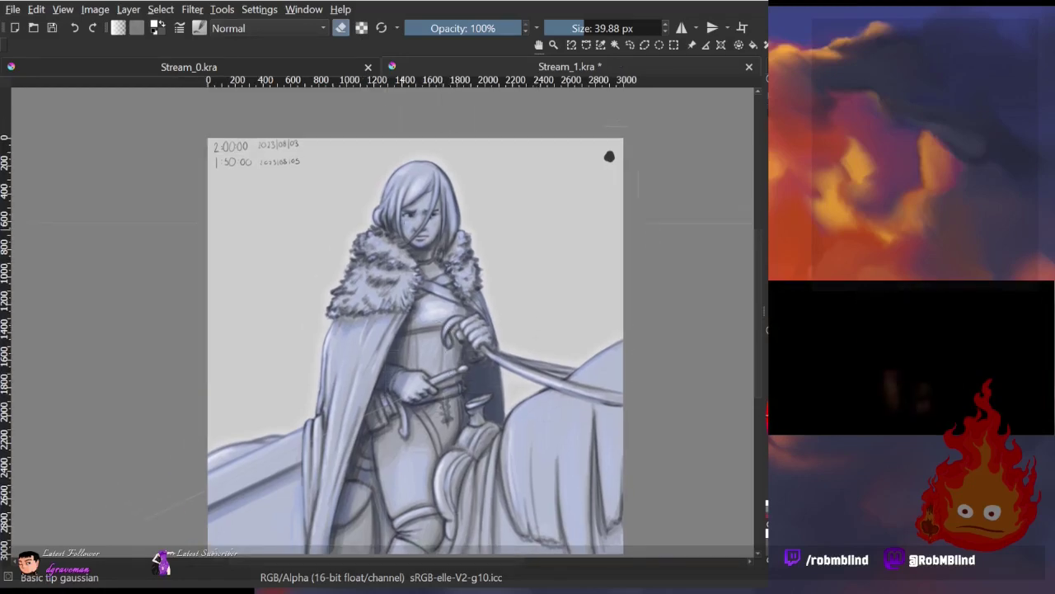
pyautogui.scroll(6, 435, 223)
pyautogui.rightClick(487, 351)
pyautogui.click(537, 302)
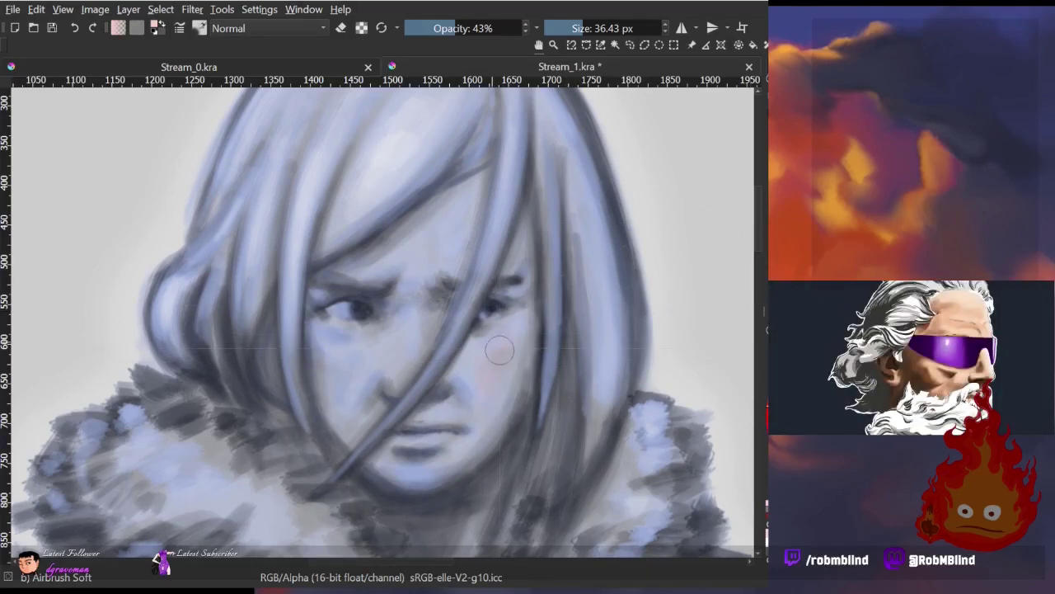
# Airbrush a pink blush on the cheek and reddish tints along the hair edge and above the eye
pyautogui.moveTo(500, 351); pyautogui.dragTo(491, 356)
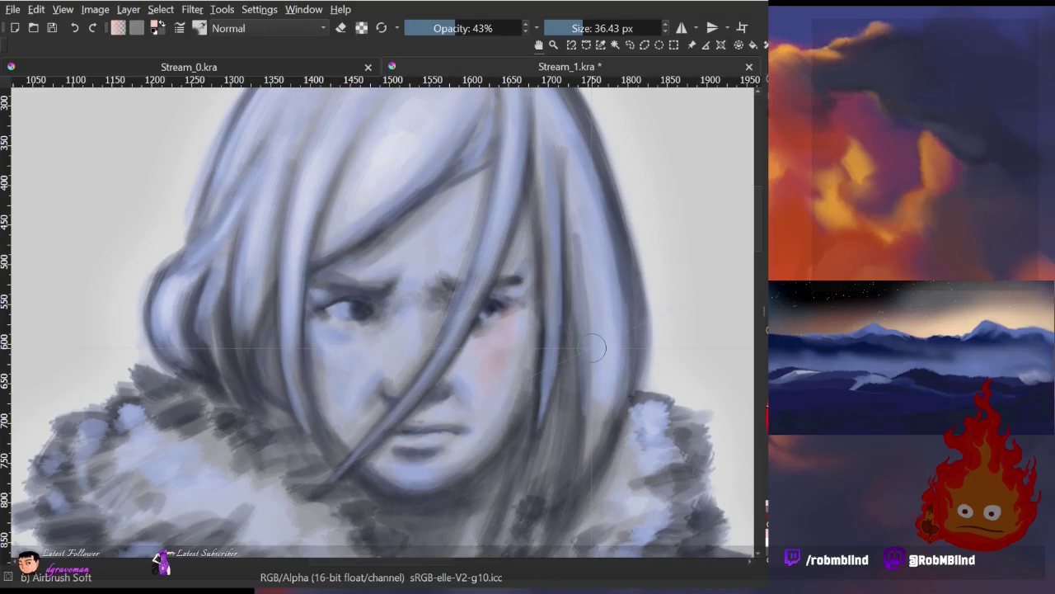
pyautogui.keyDown('ctrl'); pyautogui.click(700, 375); pyautogui.keyUp('ctrl')
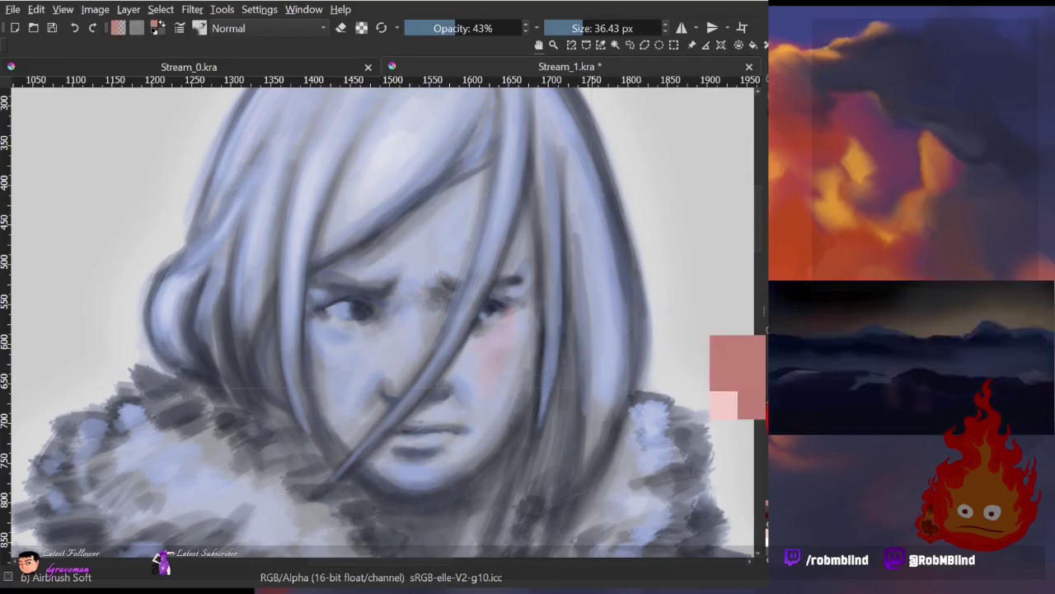
pyautogui.moveTo(588, 243); pyautogui.dragTo(586, 392)
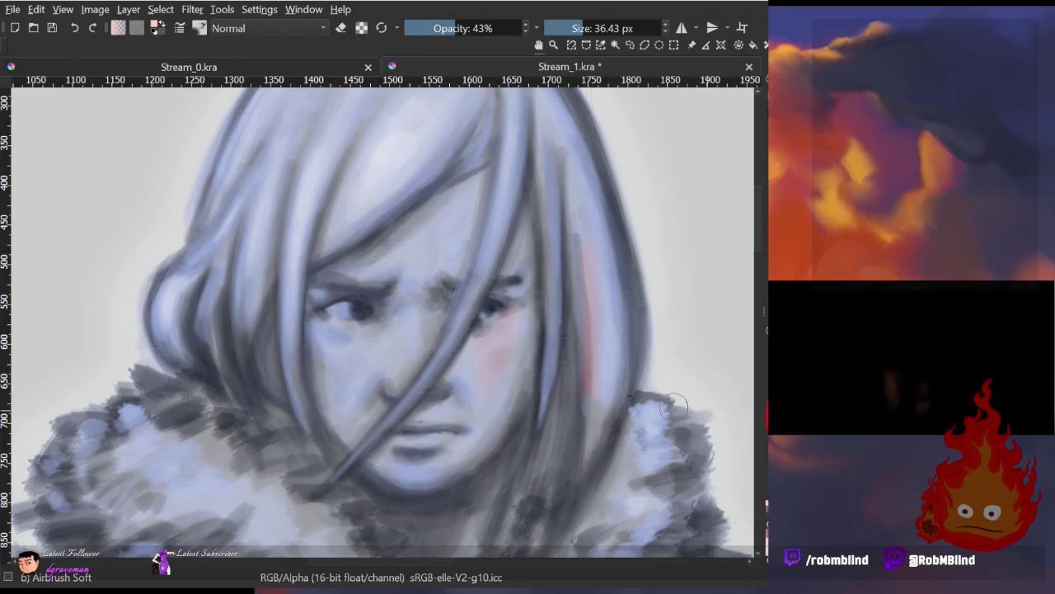
pyautogui.moveTo(532, 216); pyautogui.dragTo(505, 285)
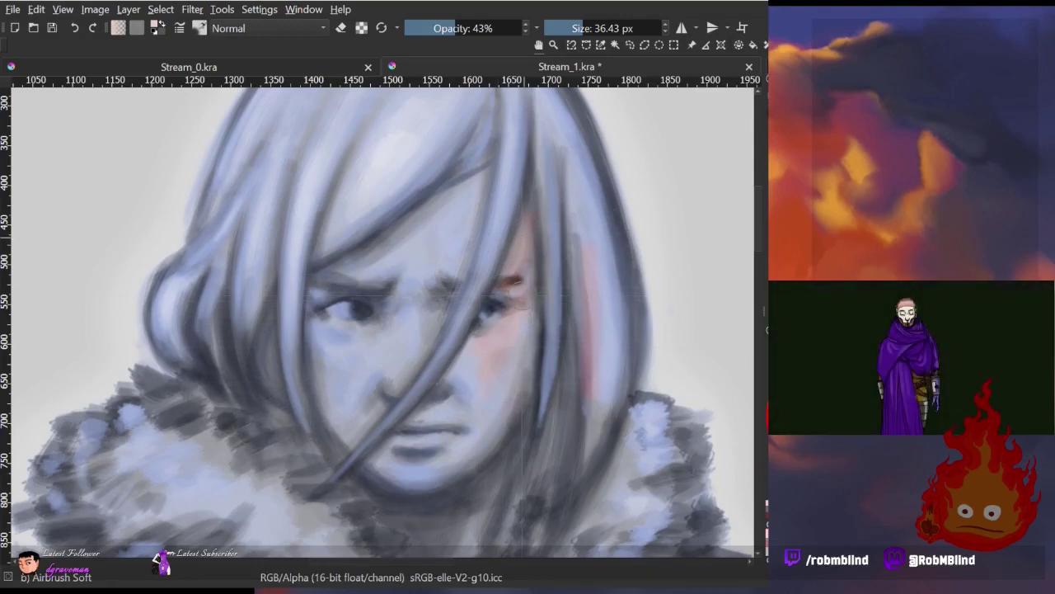
# Sample a new skin colour and warm up the nose, lips, chin and cheeks
pyautogui.keyDown('ctrl'); pyautogui.click(701, 376); pyautogui.keyUp('ctrl')
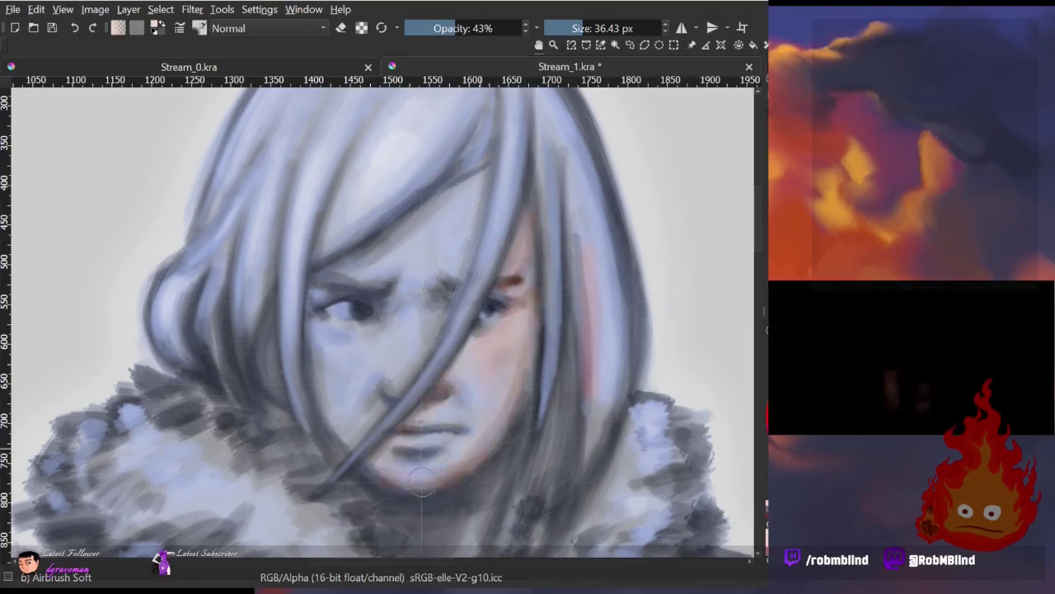
pyautogui.moveTo(462, 383); pyautogui.dragTo(409, 468)
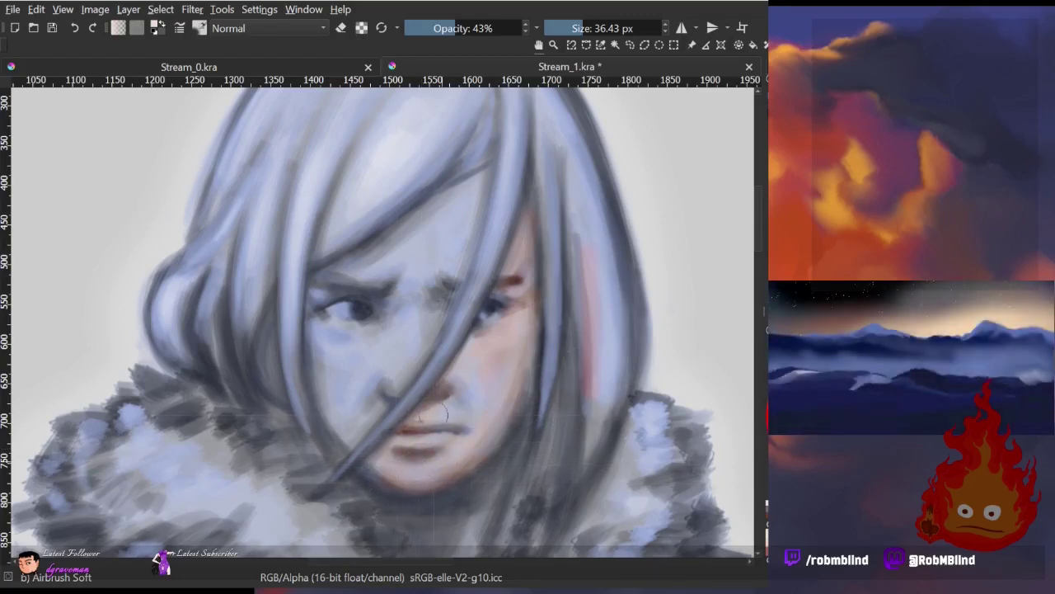
pyautogui.moveTo(485, 375); pyautogui.dragTo(492, 407)
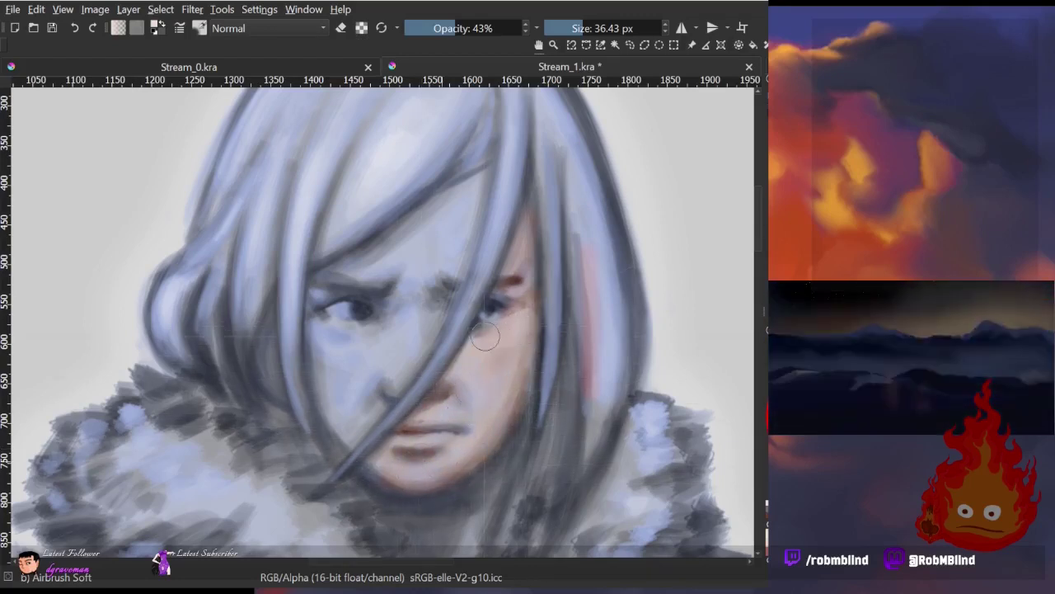
pyautogui.moveTo(517, 364); pyautogui.dragTo(480, 395)
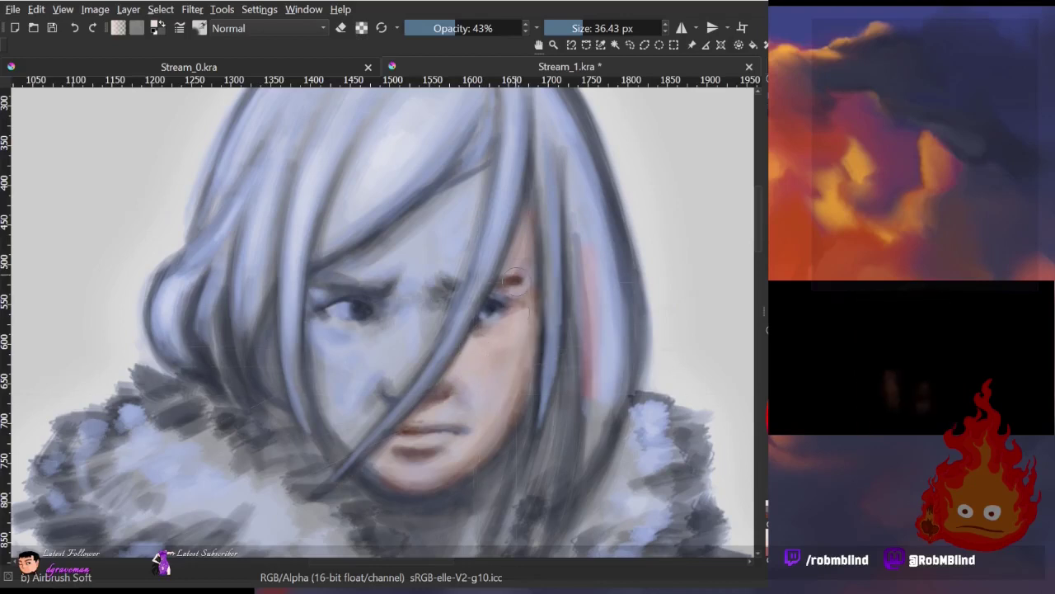
# Resize the brush to about 35 px and raise its opacity to 100%
pyautogui.press('[')
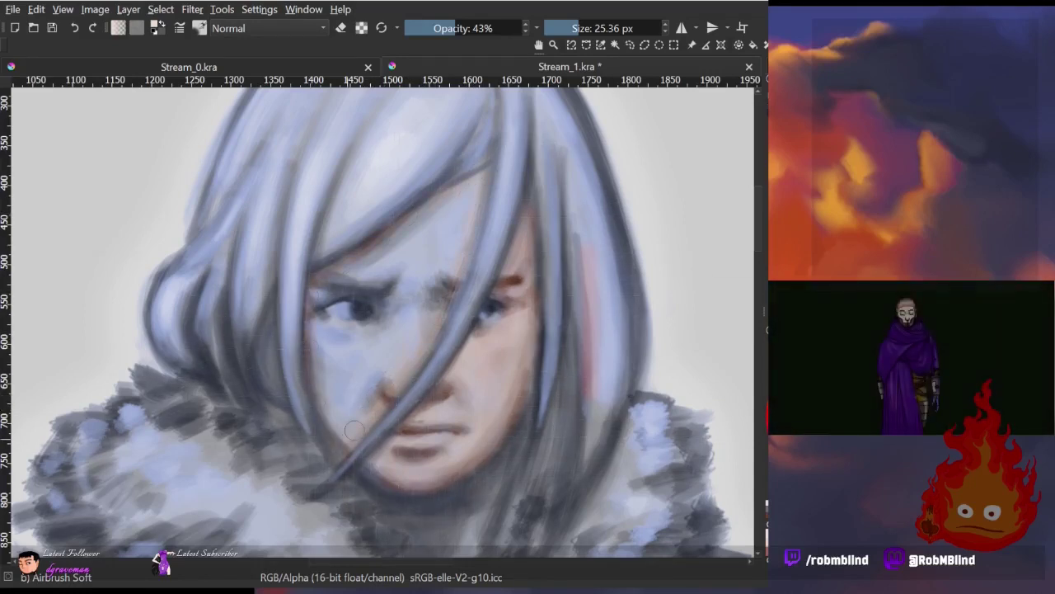
pyautogui.press(']')
pyautogui.press(']')
pyautogui.press('o')
pyautogui.press('o')
pyautogui.press('o')
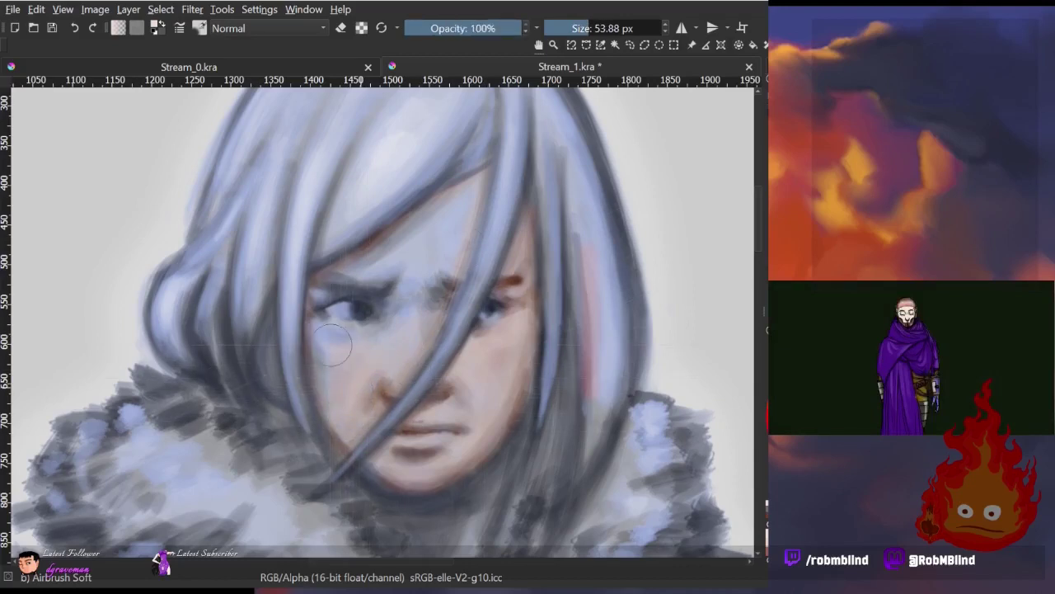
pyautogui.press('[')
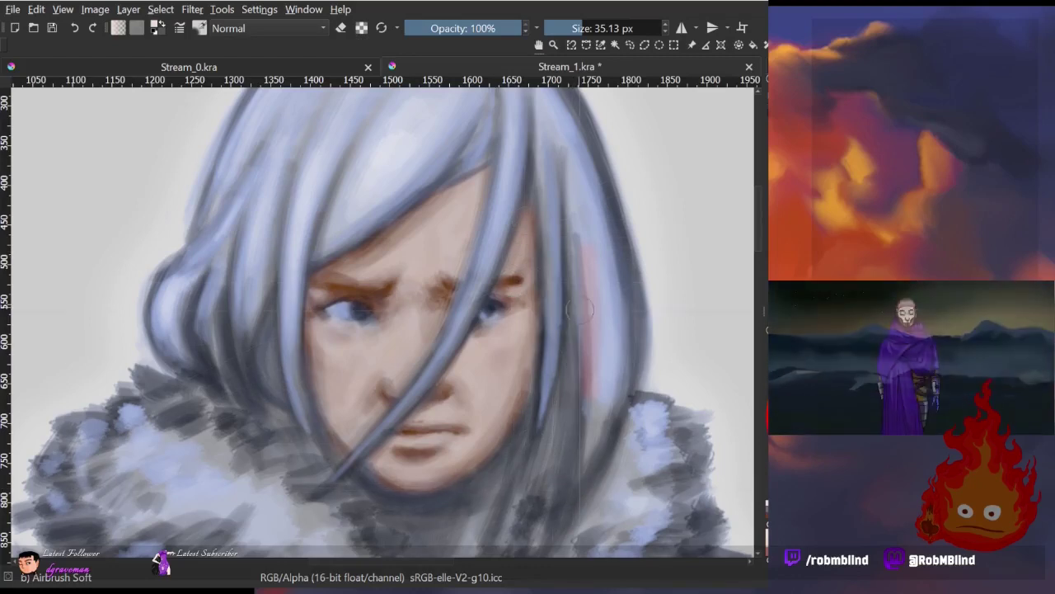
# Sample red and paint strands down the right and left hair and over the left bun
pyautogui.keyDown('ctrl'); pyautogui.click(585, 247); pyautogui.keyUp('ctrl')
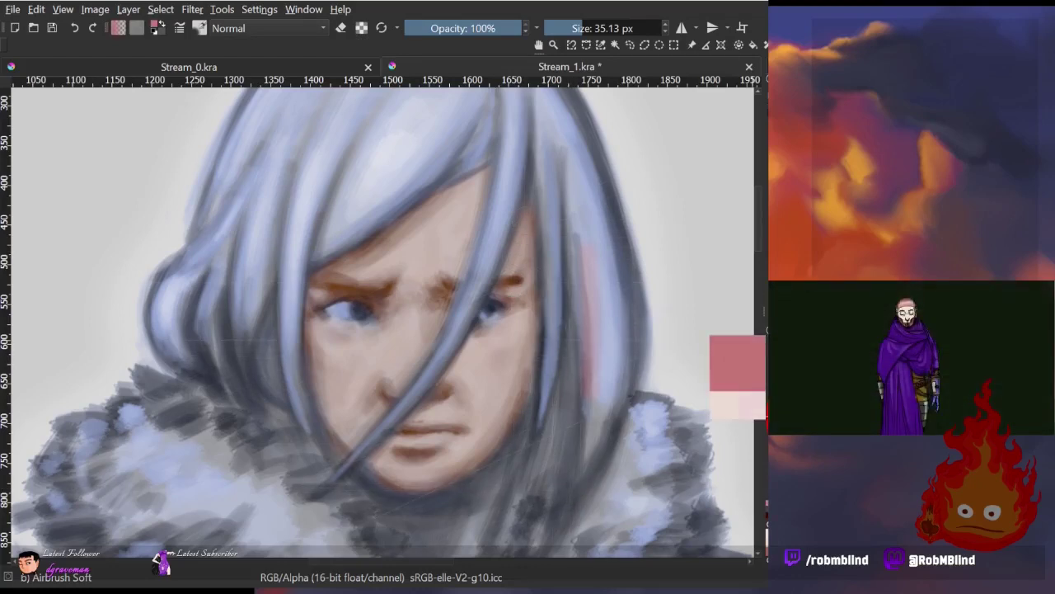
pyautogui.moveTo(582, 235); pyautogui.dragTo(577, 488)
pyautogui.press('-')
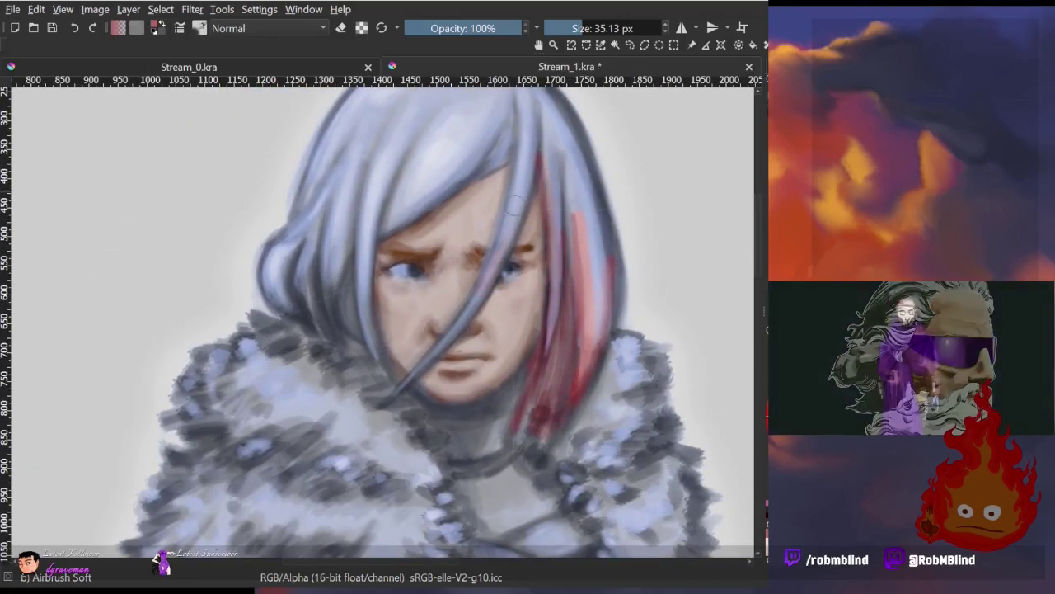
pyautogui.moveTo(541, 156); pyautogui.dragTo(487, 281)
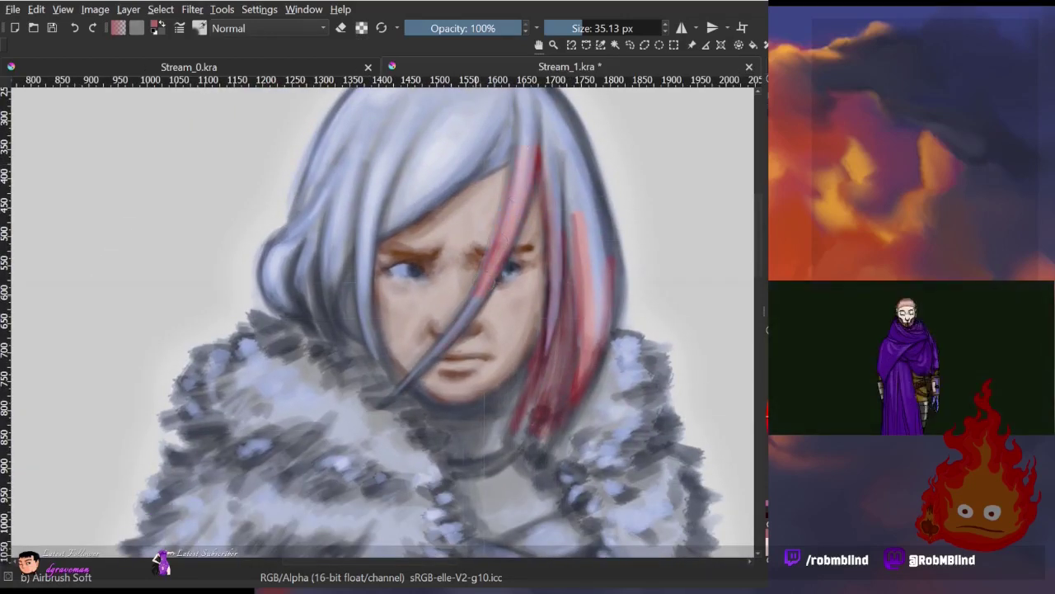
pyautogui.moveTo(367, 192); pyautogui.dragTo(386, 375)
pyautogui.moveTo(354, 330); pyautogui.dragTo(320, 303)
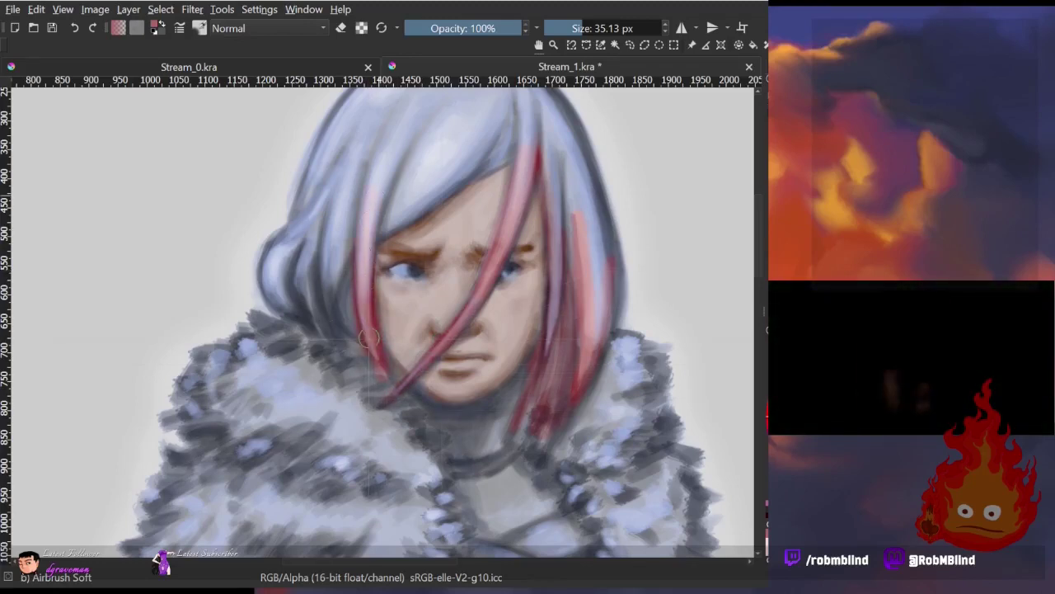
pyautogui.moveTo(318, 194)
pyautogui.mouseDown()
pyautogui.moveTo(351, 325)
pyautogui.moveTo(338, 194)
pyautogui.moveTo(290, 250)
pyautogui.mouseUp()
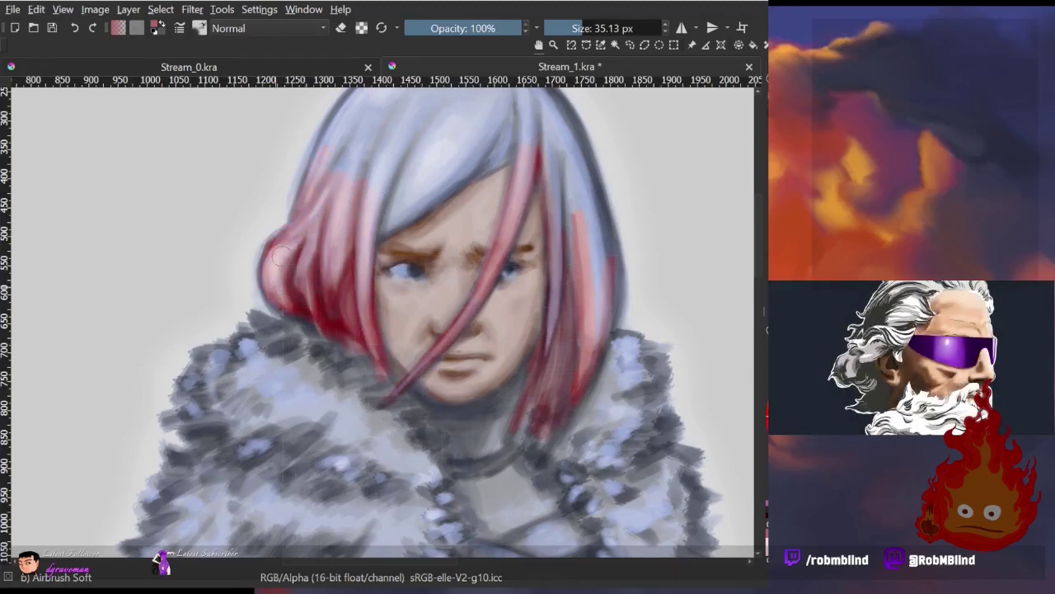
# Add a dark red dab on a strand and cover the grey crown in pink with a larger brush
pyautogui.moveTo(528, 144); pyautogui.dragTo(511, 268)
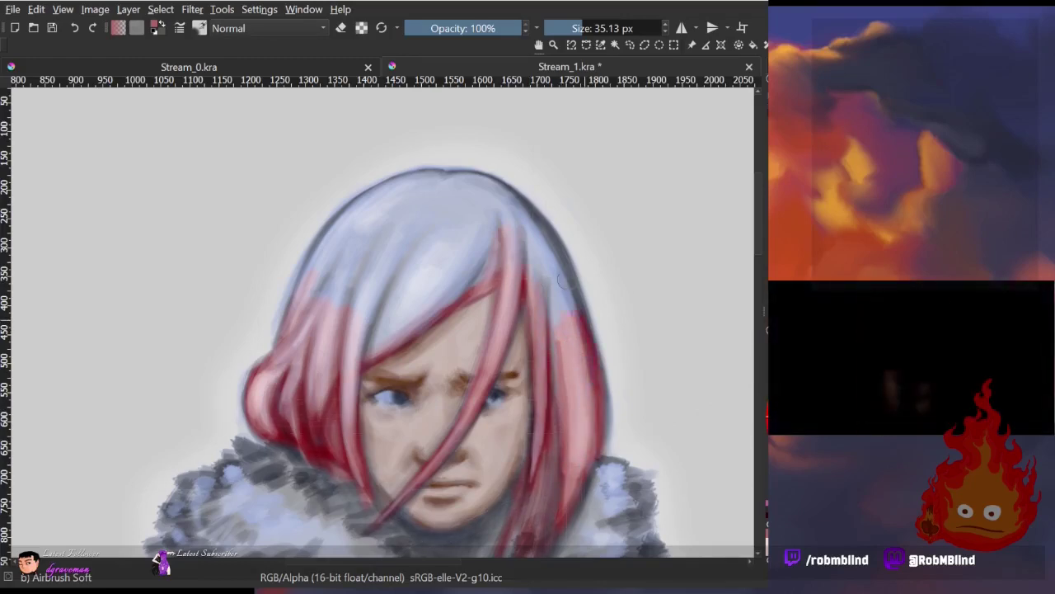
pyautogui.scroll(-3, 541, 434)
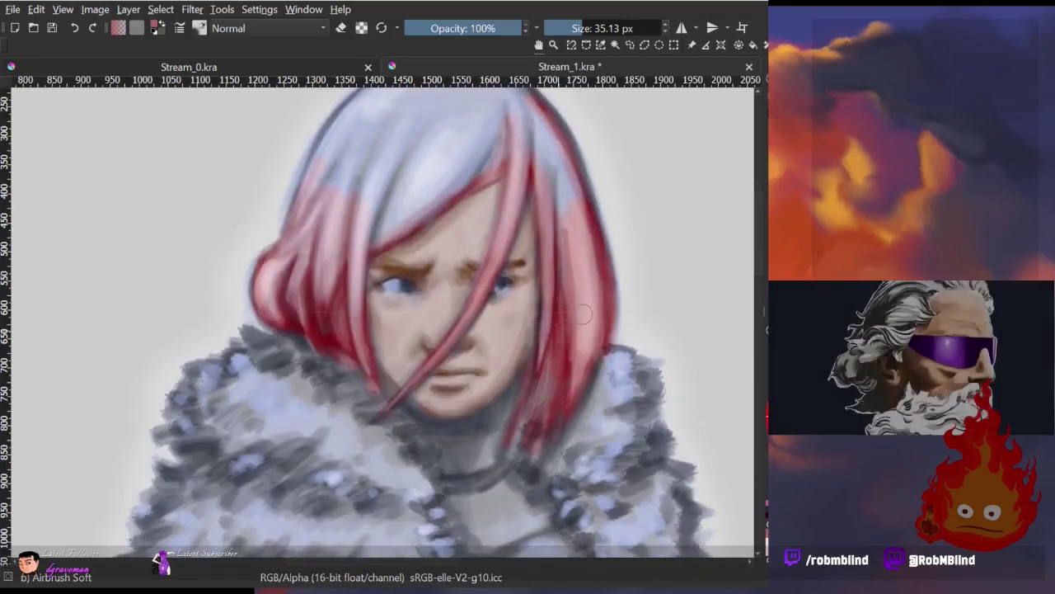
pyautogui.moveTo(541, 435); pyautogui.dragTo(532, 425)
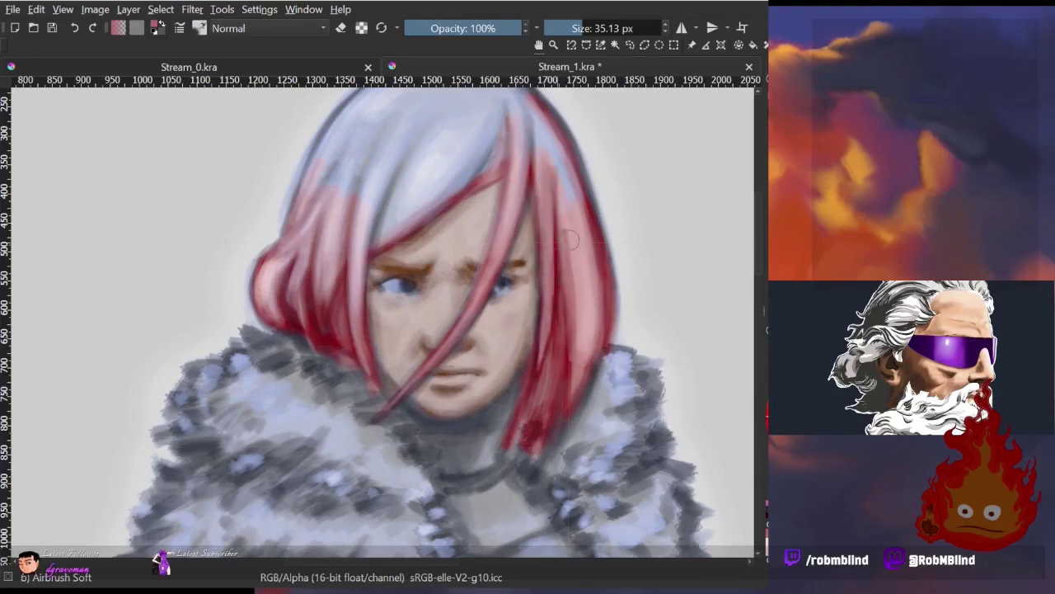
pyautogui.scroll(3, 540, 123)
pyautogui.press(']')
pyautogui.press(']')
pyautogui.press(']')
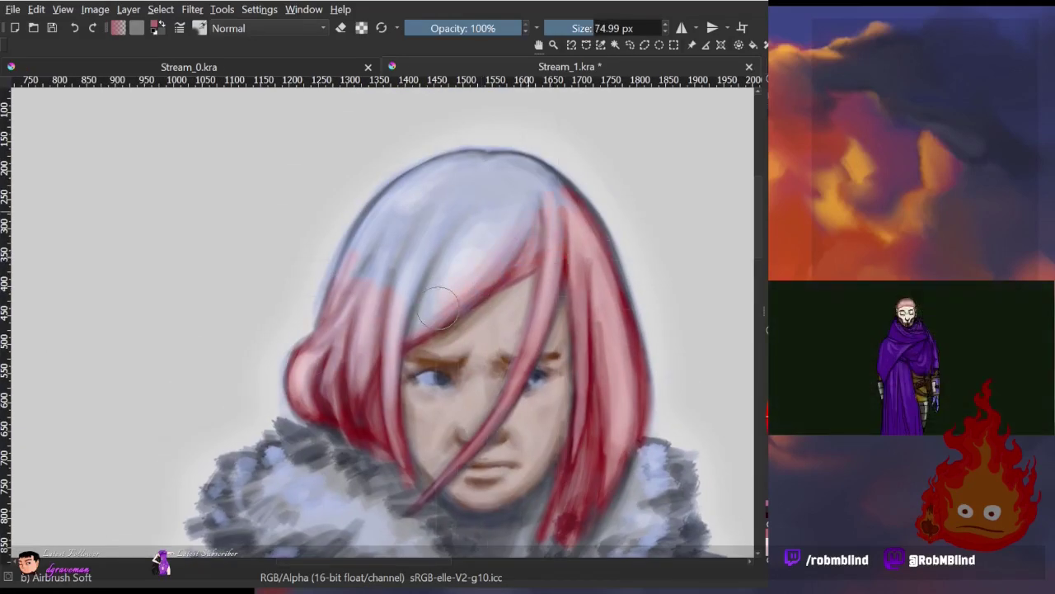
pyautogui.moveTo(455, 206); pyautogui.dragTo(362, 288)
# At about 58 px, darken the left curl, finish the top of the hair, and zoom out
pyautogui.press('[')
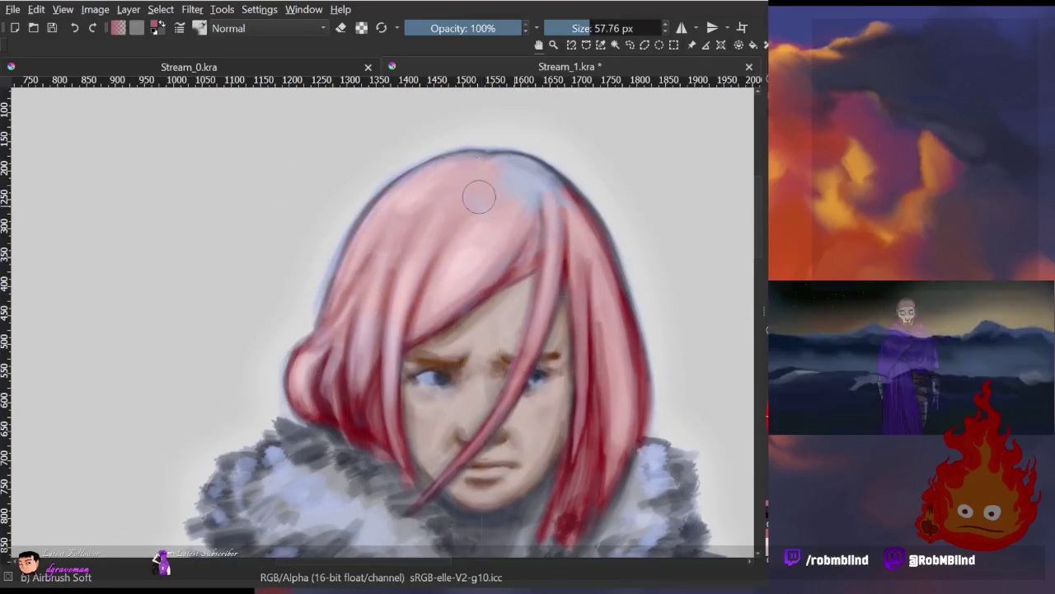
pyautogui.moveTo(354, 389); pyautogui.dragTo(333, 329)
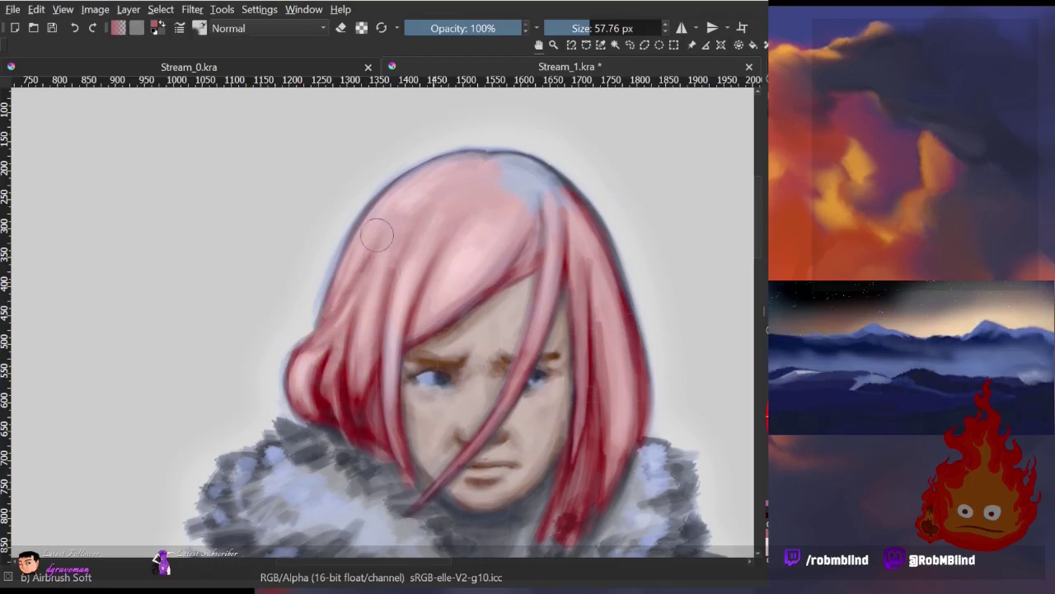
pyautogui.moveTo(533, 205); pyautogui.dragTo(511, 247)
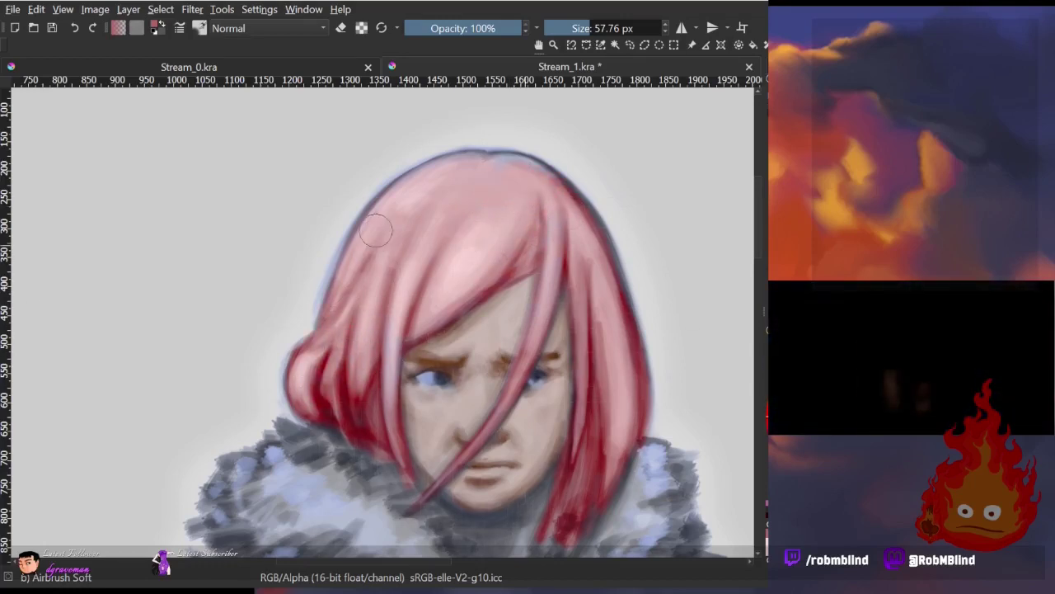
pyautogui.moveTo(437, 174); pyautogui.dragTo(413, 191)
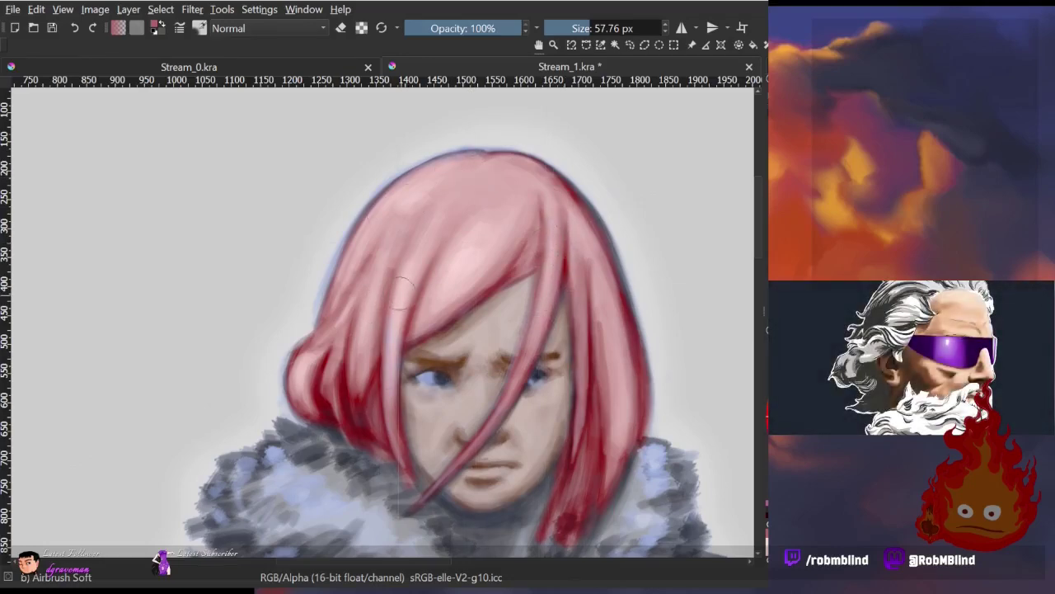
pyautogui.scroll(-2, 404, 289)
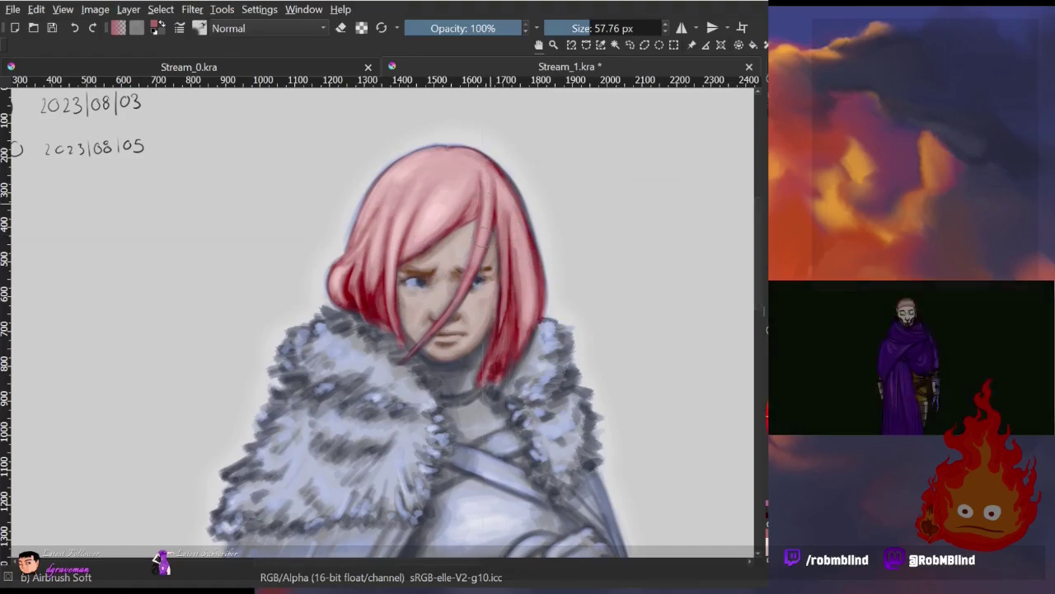
pyautogui.scroll(-2, 517, 239)
pyautogui.scroll(-1, 561, 314)
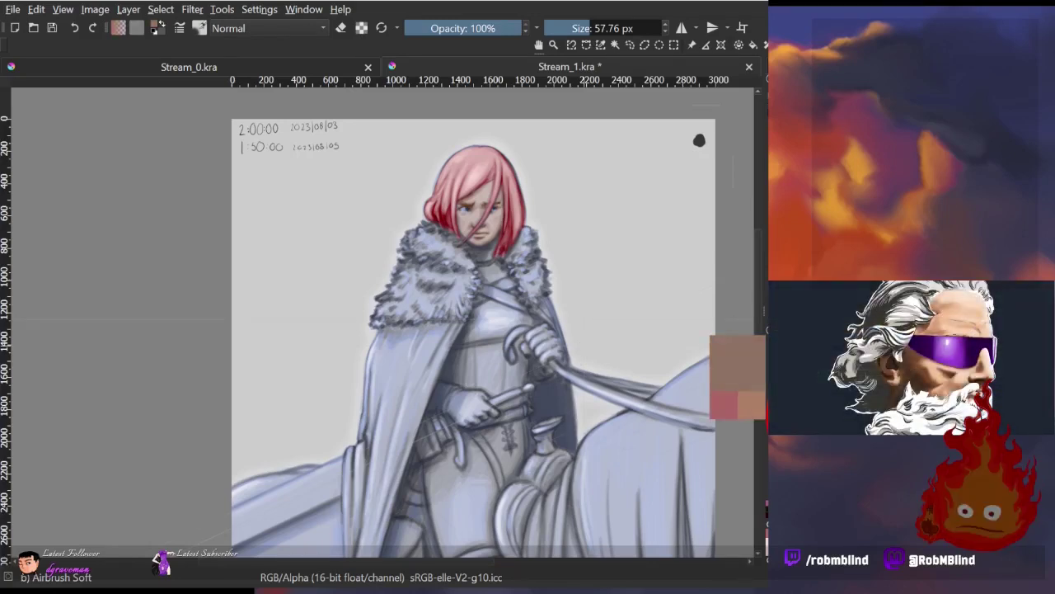
# Brush orange across the armour chest and the corset's left side and right edge
pyautogui.moveTo(449, 355); pyautogui.dragTo(454, 382)
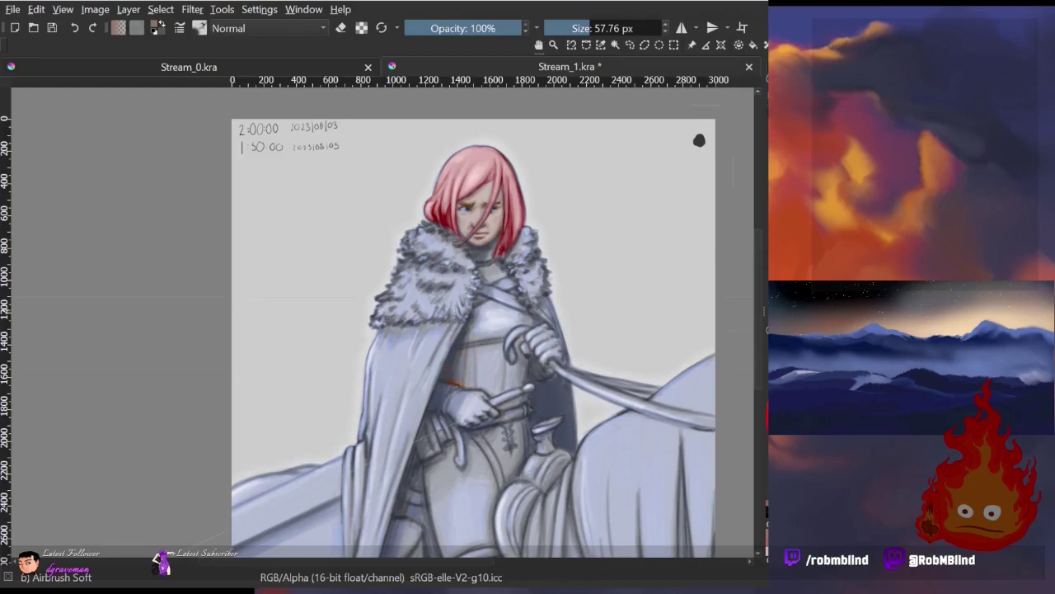
pyautogui.scroll(5, 503, 376)
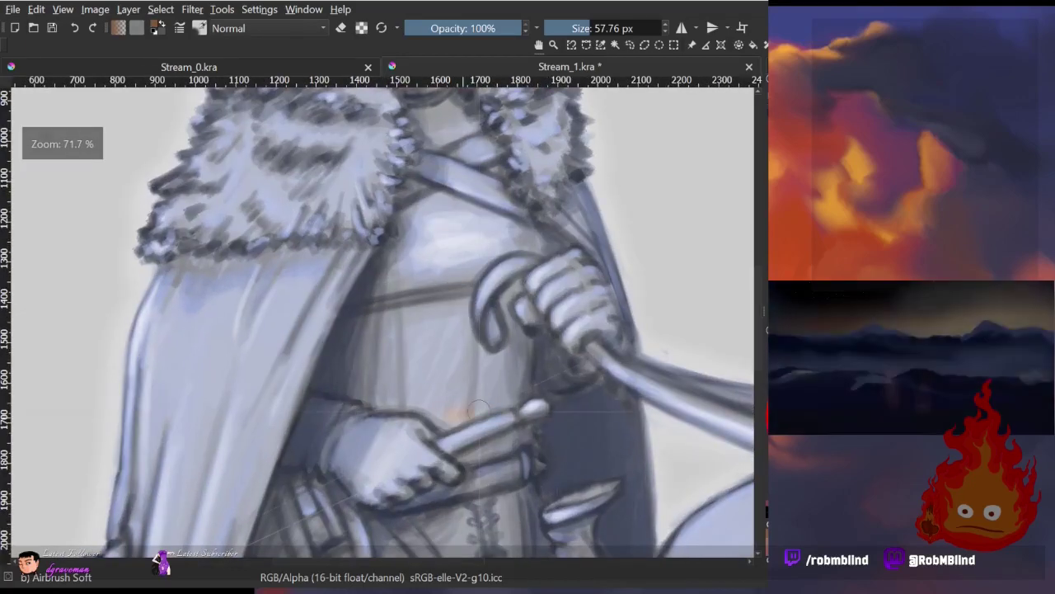
pyautogui.moveTo(507, 353)
pyautogui.mouseDown()
pyautogui.moveTo(450, 309)
pyautogui.moveTo(441, 416)
pyautogui.mouseUp()
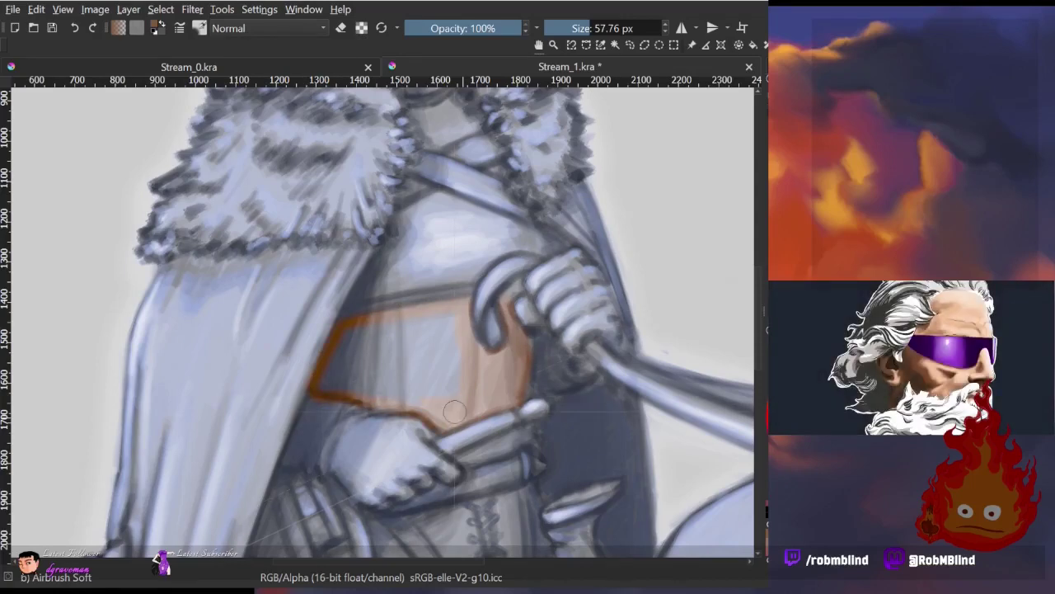
pyautogui.moveTo(355, 339); pyautogui.dragTo(323, 383)
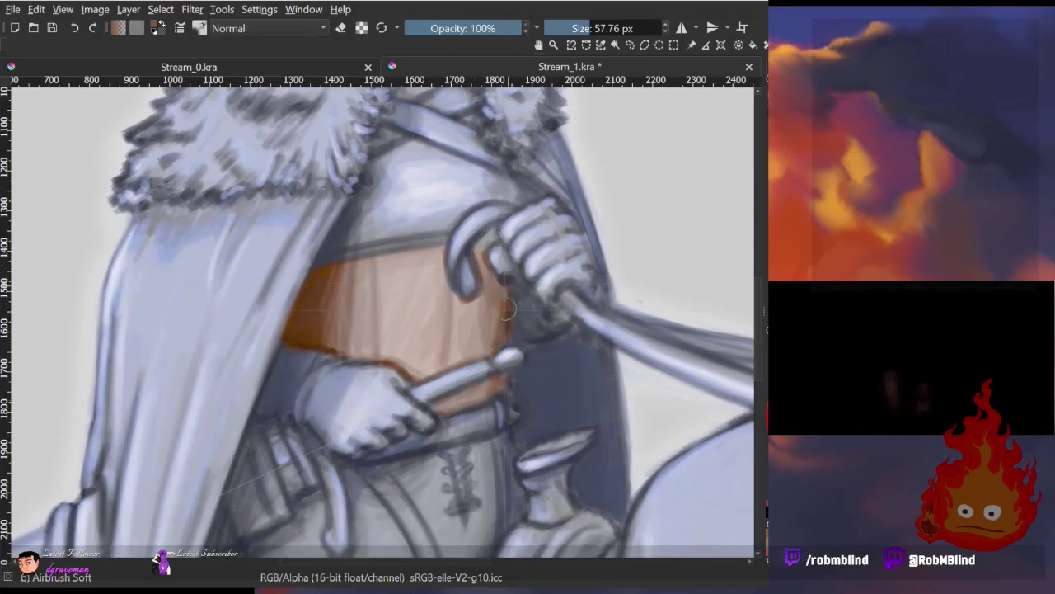
pyautogui.moveTo(508, 303); pyautogui.dragTo(504, 338)
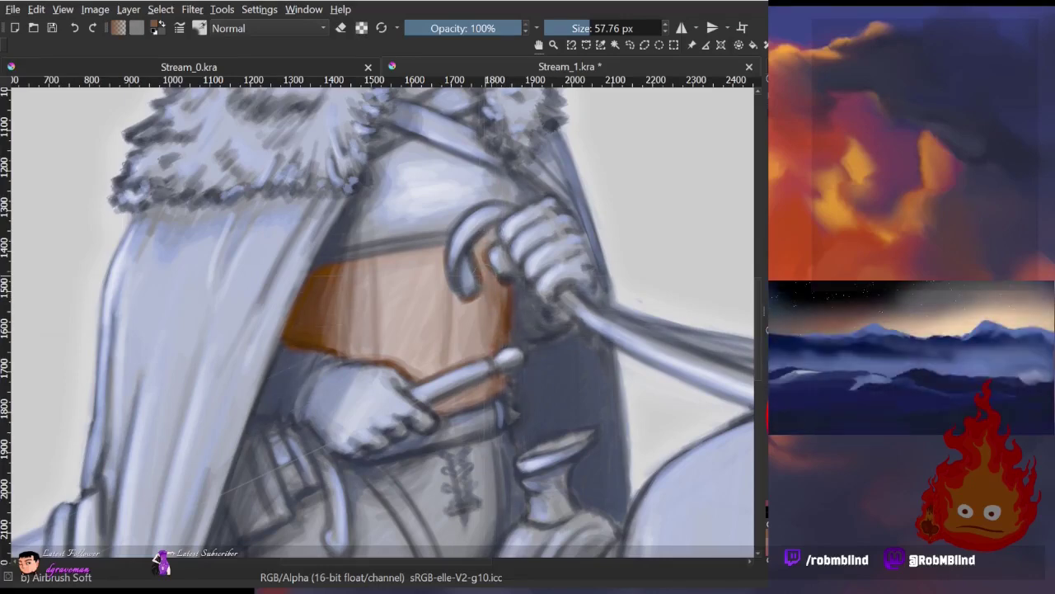
# Tint the leg's left and lower edges orange-brown, then zoom out to review the painting
pyautogui.scroll(-1, 490, 350)
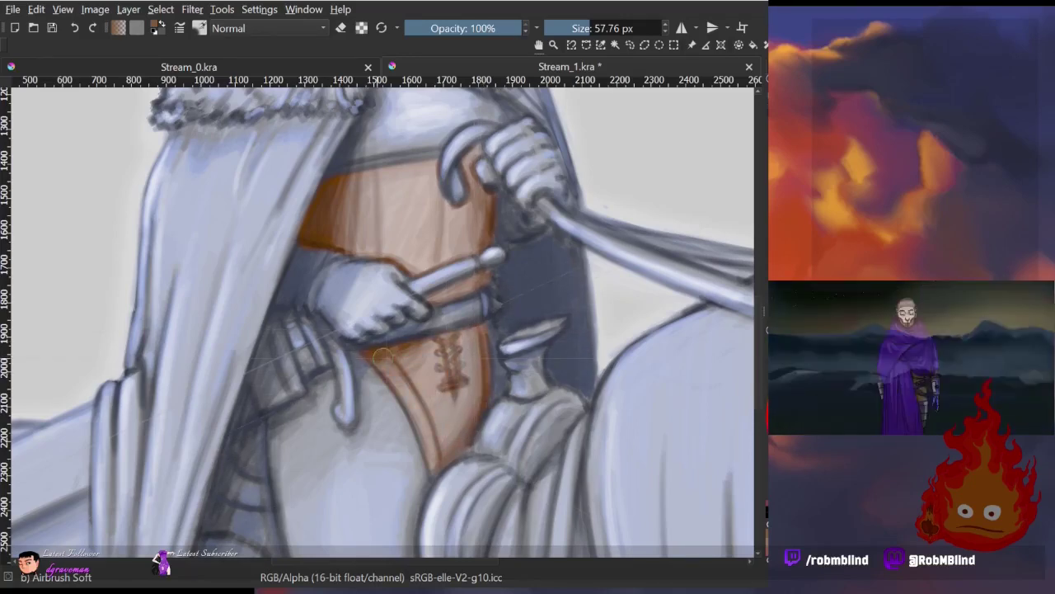
pyautogui.scroll(-2, 476, 328)
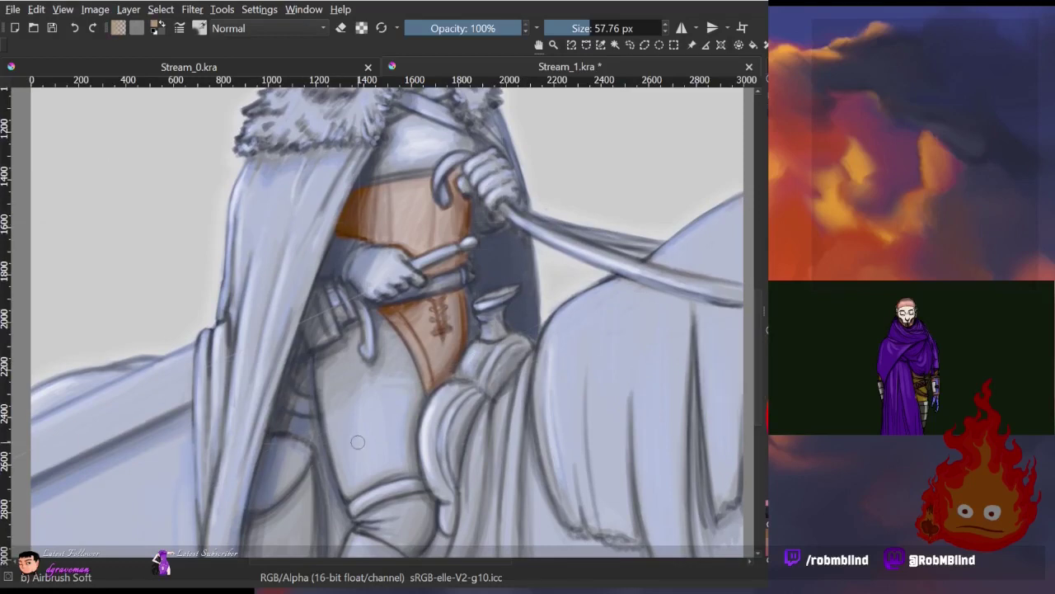
pyautogui.moveTo(316, 368)
pyautogui.mouseDown()
pyautogui.moveTo(402, 467)
pyautogui.moveTo(356, 357)
pyautogui.mouseUp()
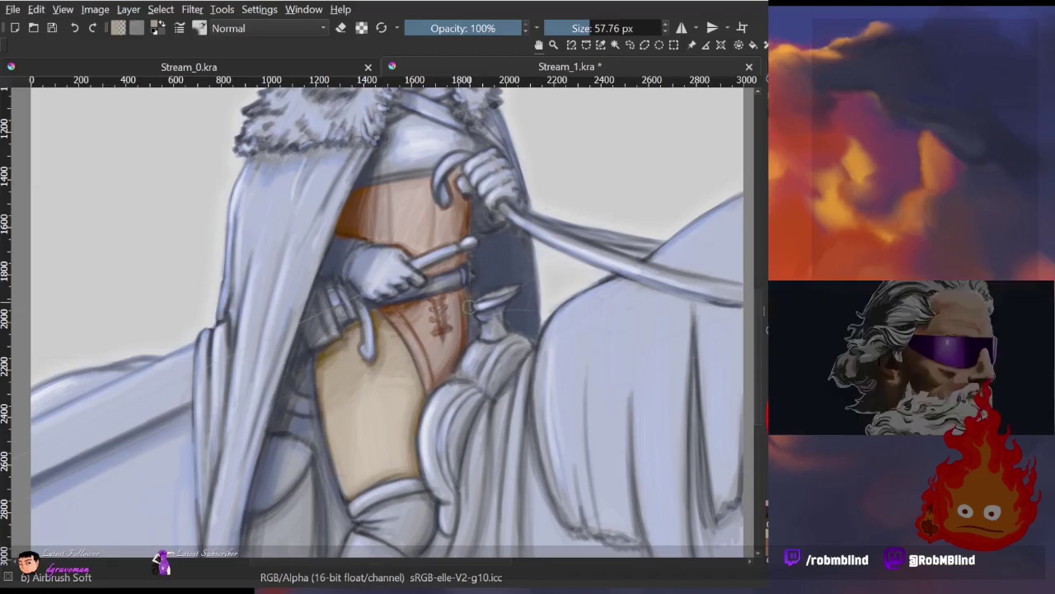
pyautogui.scroll(-2, 446, 461)
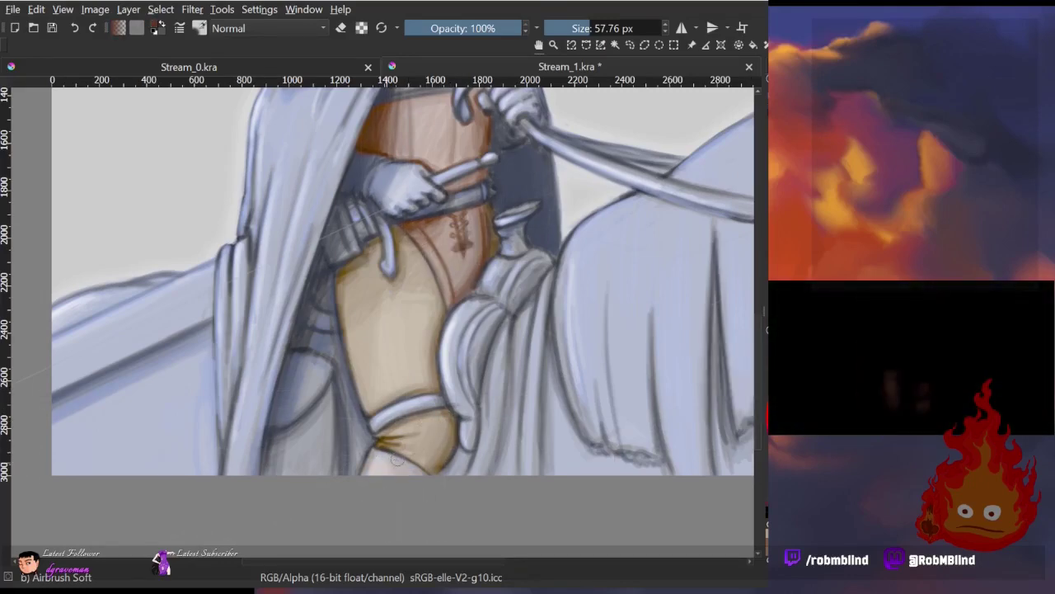
pyautogui.press('-')
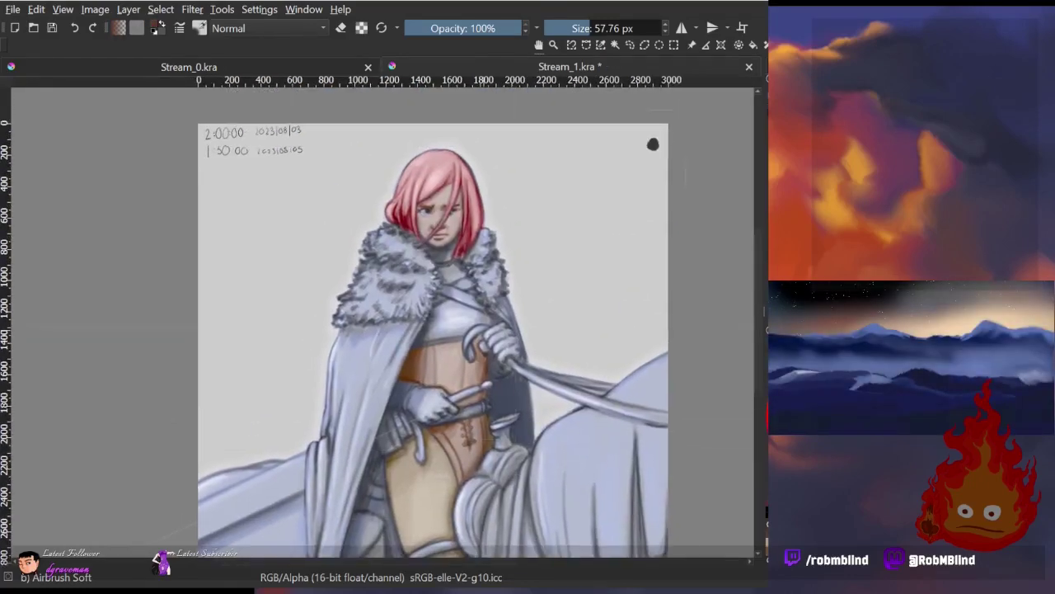
pyautogui.scroll(3, 503, 398)
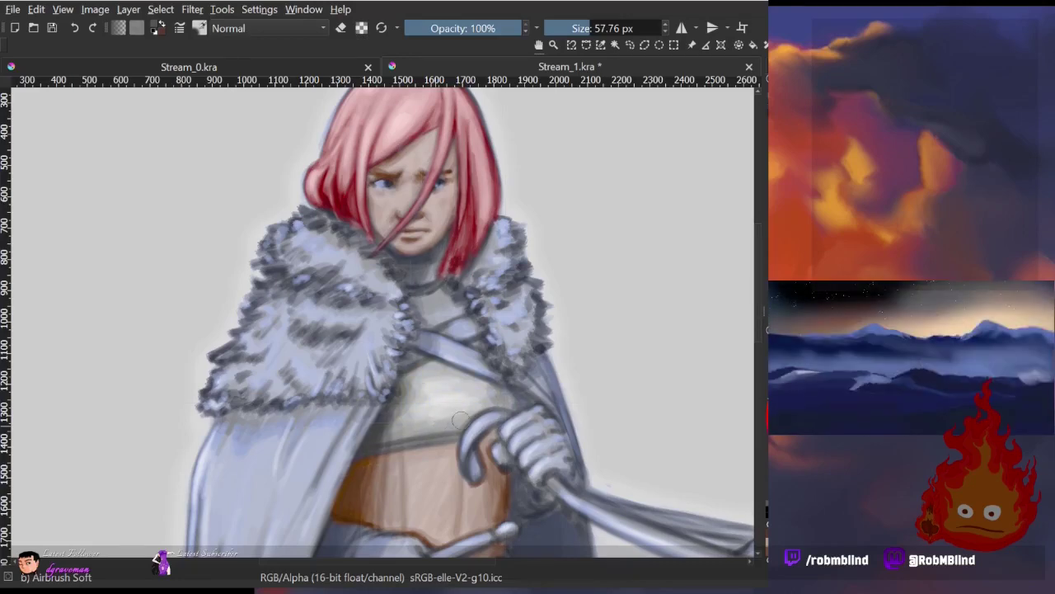
pyautogui.moveTo(460, 421); pyautogui.dragTo(473, 376)
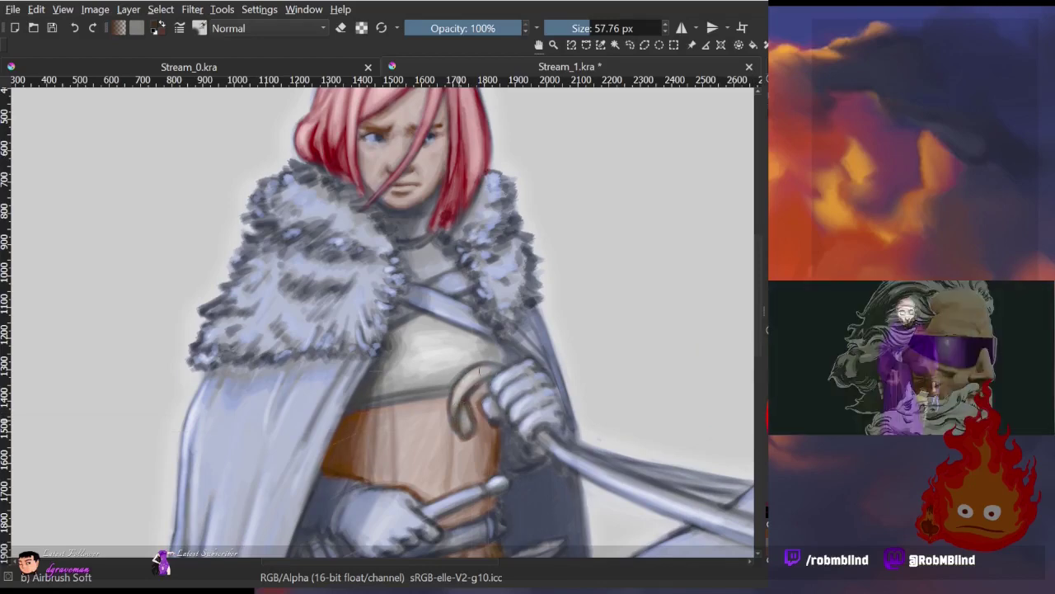
pyautogui.scroll(-3, 379, 322)
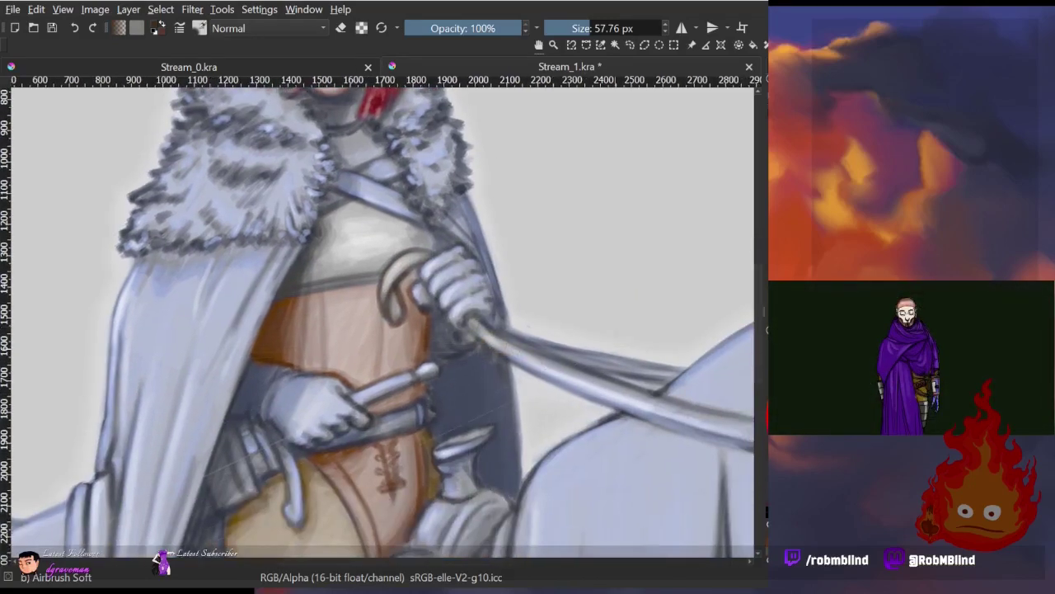
pyautogui.scroll(-2, 379, 321)
# Mirror and tilt the canvas view to bring the hands and thigh into view
pyautogui.press('m')
pyautogui.moveTo(338, 380); pyautogui.dragTo(379, 376)
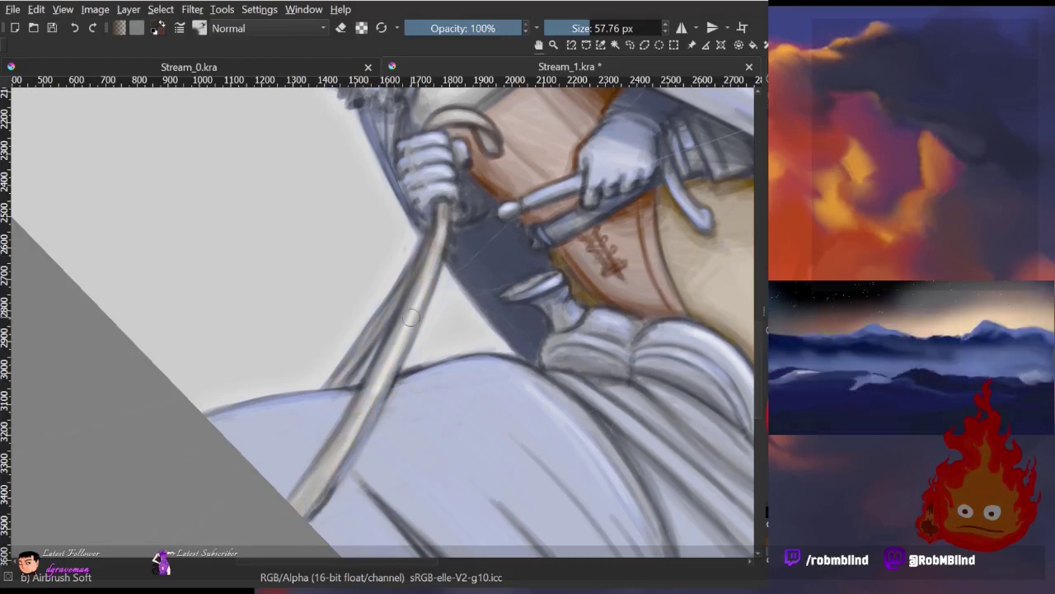
pyautogui.moveTo(409, 322); pyautogui.dragTo(411, 314)
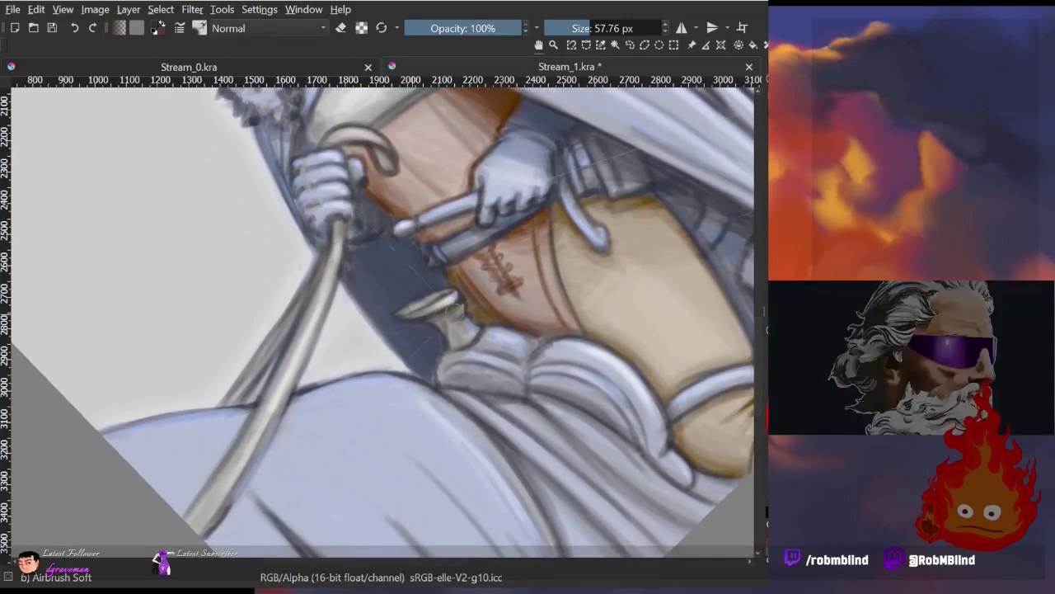
pyautogui.moveTo(651, 339); pyautogui.dragTo(561, 273)
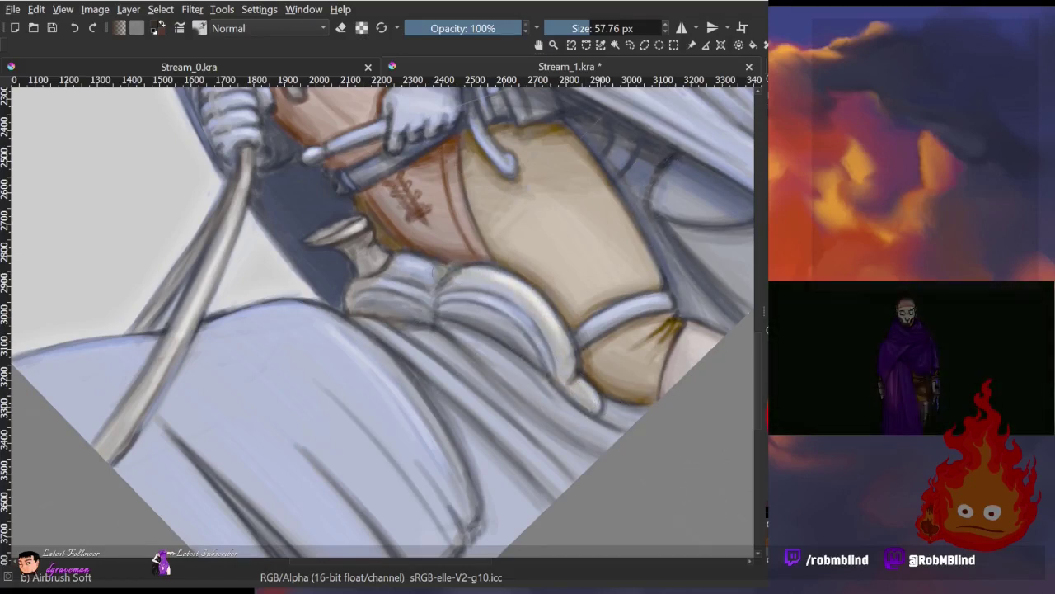
# Airbrush tan and golden tones over the thigh near the knee strap, then reduce the tilt
pyautogui.moveTo(360, 301); pyautogui.dragTo(567, 487)
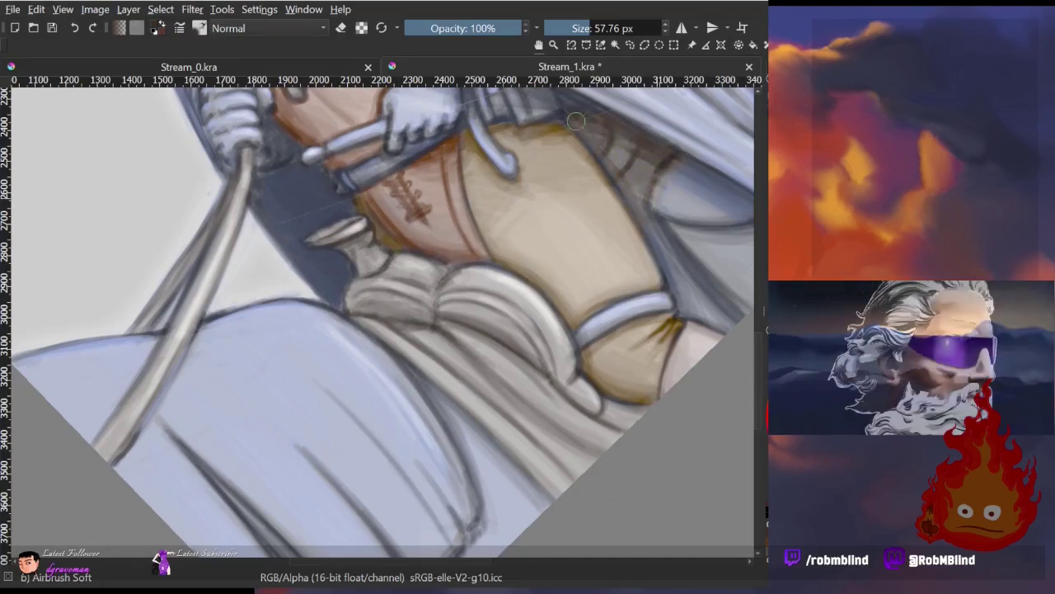
pyautogui.moveTo(722, 301); pyautogui.dragTo(617, 365)
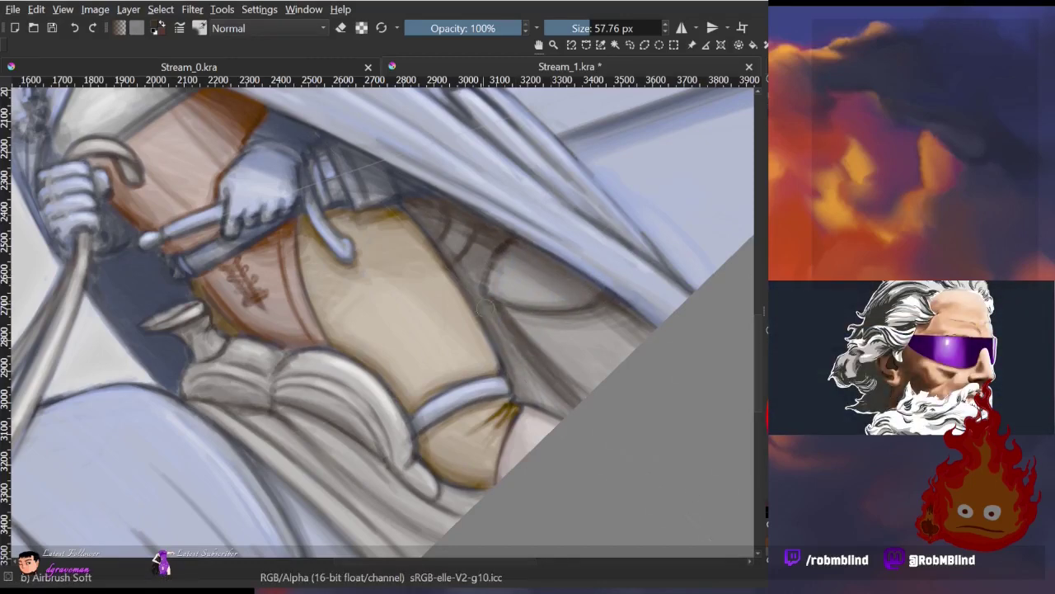
pyautogui.moveTo(485, 305)
pyautogui.mouseDown()
pyautogui.moveTo(429, 346)
pyautogui.moveTo(470, 324)
pyautogui.mouseUp()
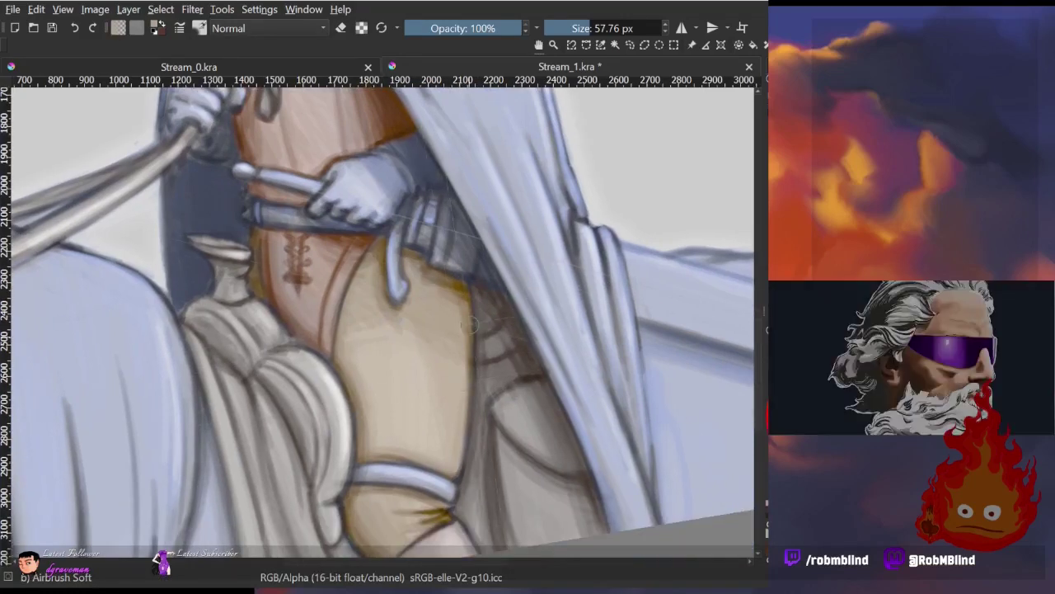
pyautogui.scroll(-3, 472, 326)
pyautogui.scroll(-1, 462, 363)
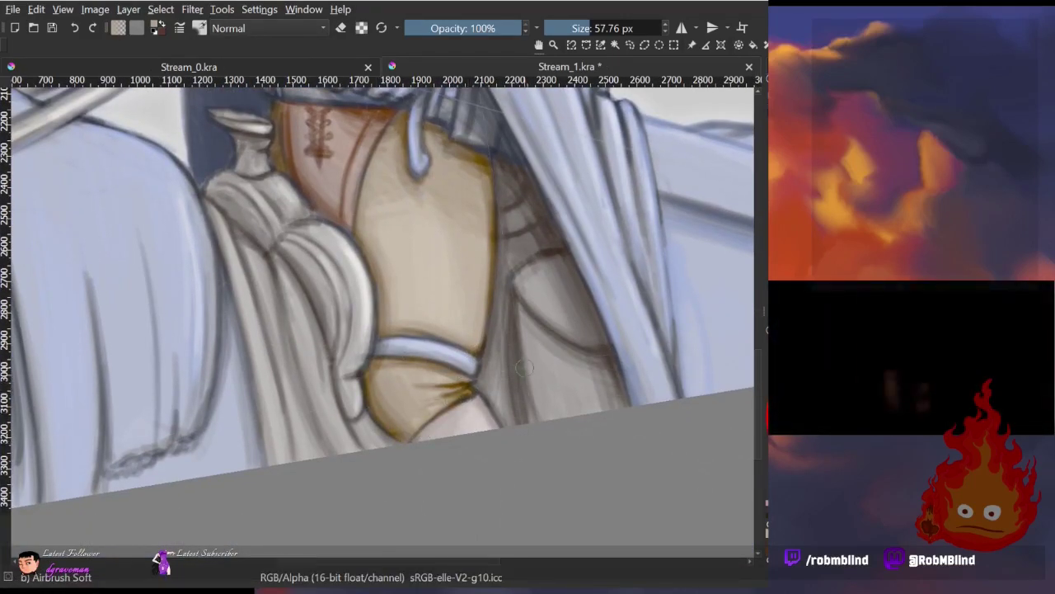
pyautogui.scroll(-2, 545, 353)
pyautogui.scroll(-2, 557, 414)
# Reset the canvas rotation and turn off horizontal mirroring
pyautogui.press('5')
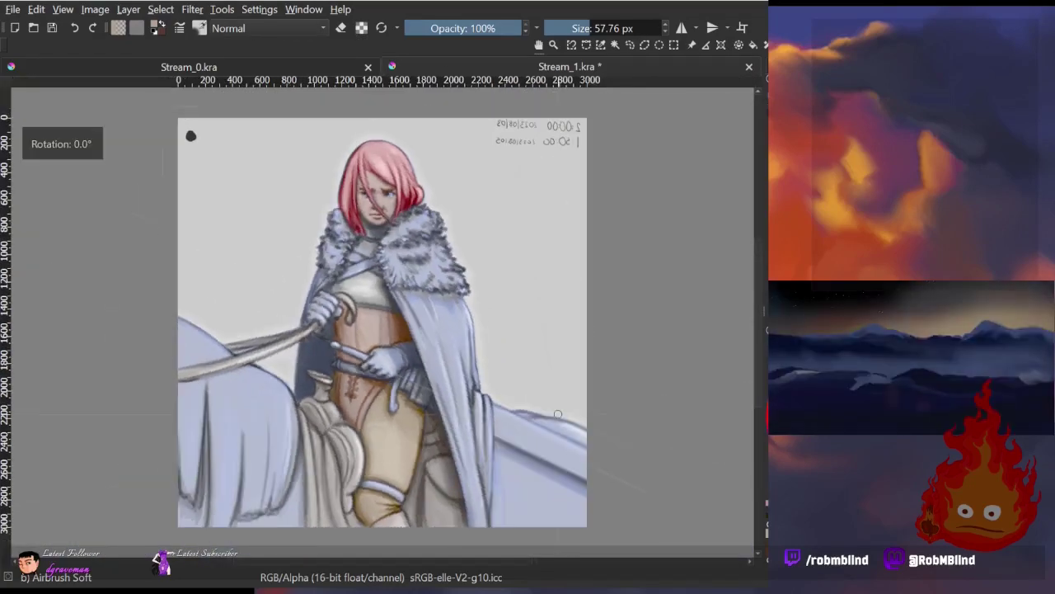
pyautogui.press('m')
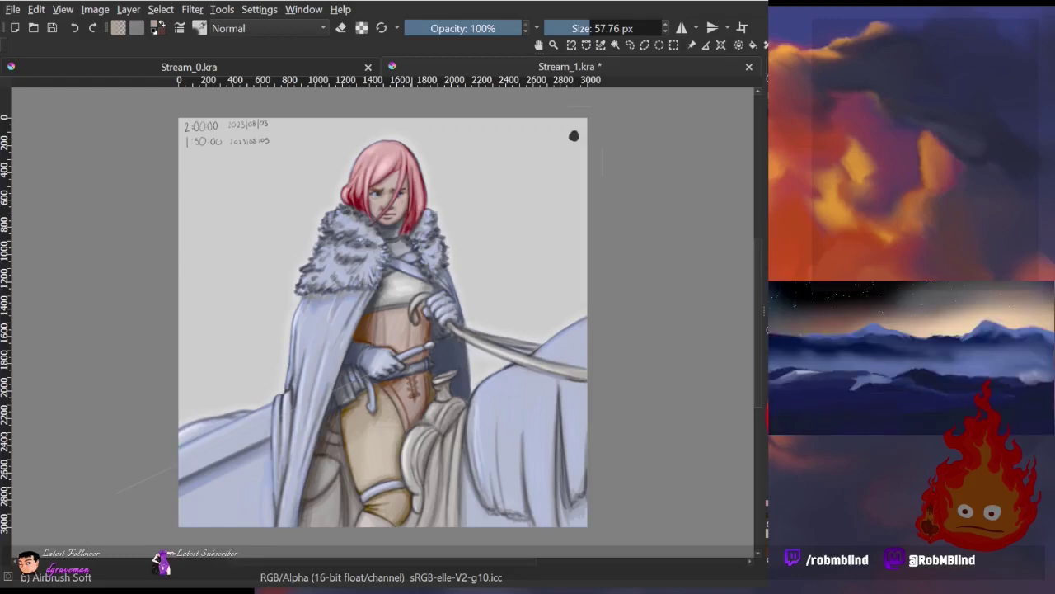
# Zoom into the torso and sample colours, settling on a bright purple for the dagger-holding glove
pyautogui.scroll(3, 351, 361)
pyautogui.scroll(1, 383, 310)
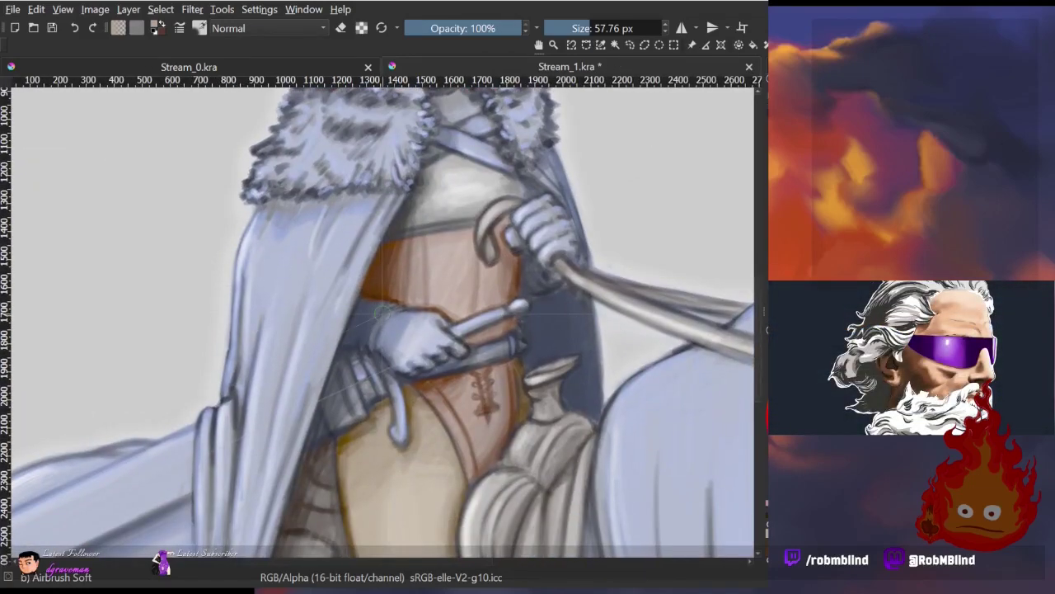
pyautogui.scroll(2, 382, 321)
pyautogui.scroll(2, 382, 321)
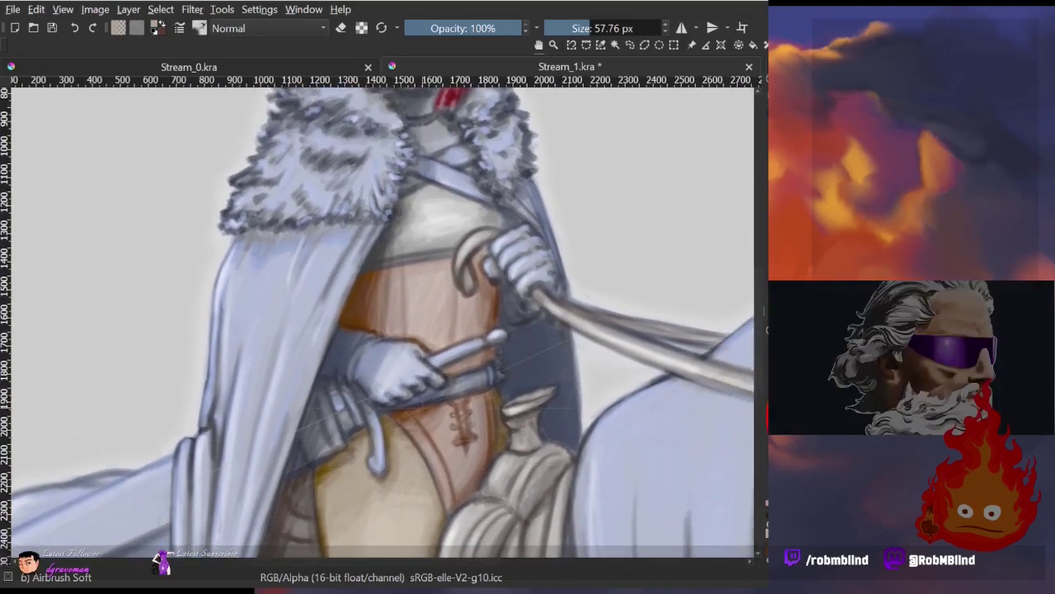
pyautogui.scroll(2, 381, 321)
pyautogui.scroll(-2, 405, 492)
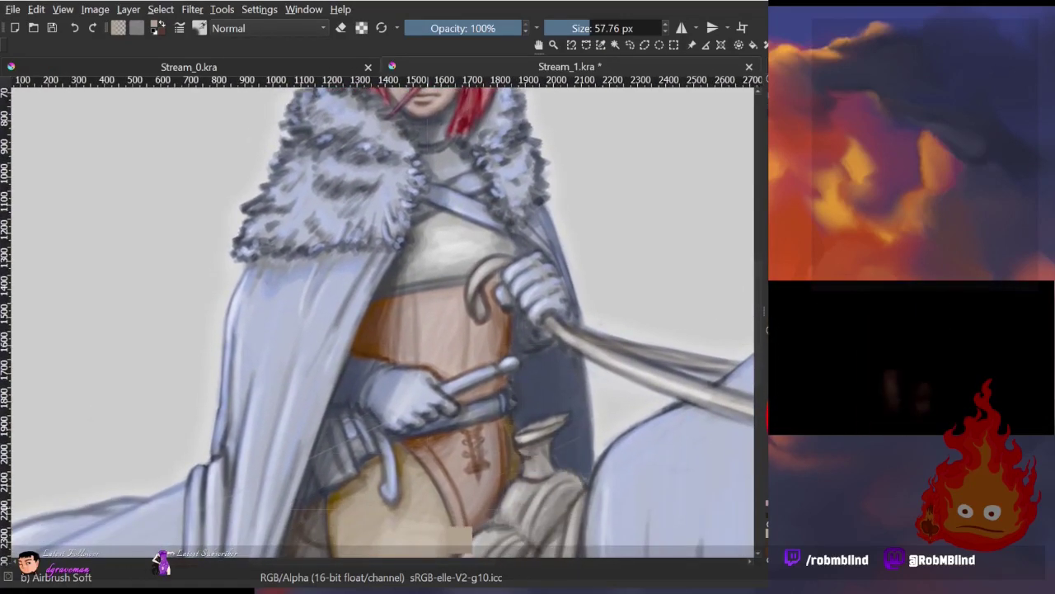
pyautogui.press('ctrl')
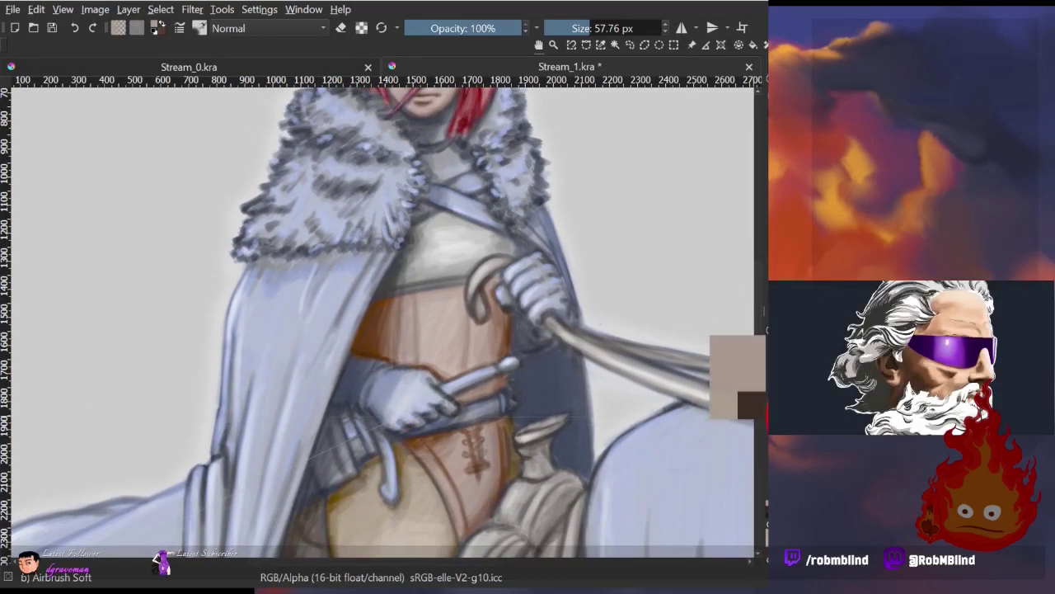
pyautogui.keyDown('ctrl'); pyautogui.click(403, 422); pyautogui.keyUp('ctrl')
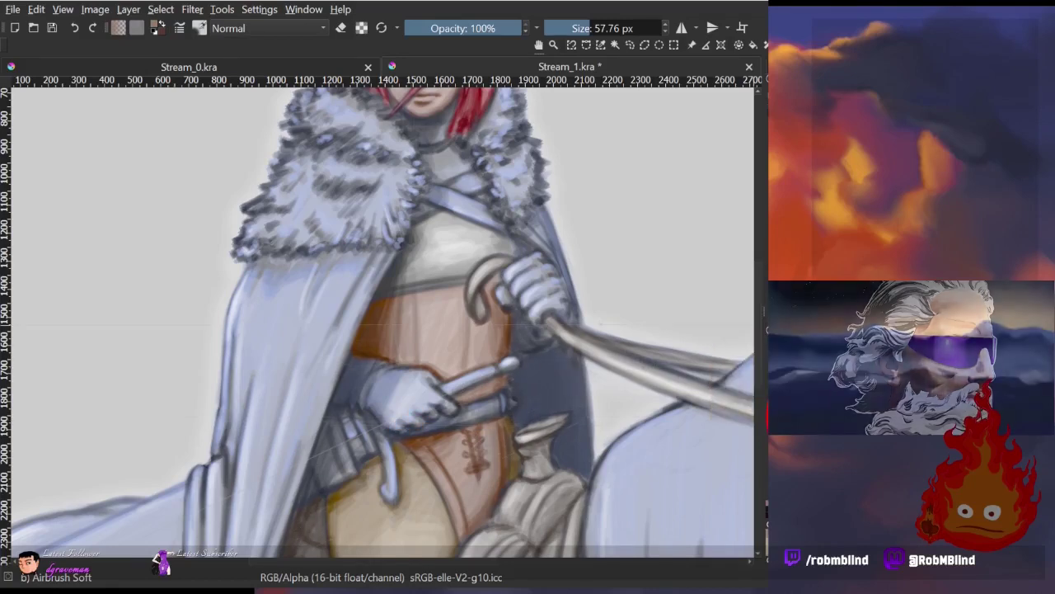
pyautogui.keyDown('ctrl'); pyautogui.click(430, 396); pyautogui.keyUp('ctrl')
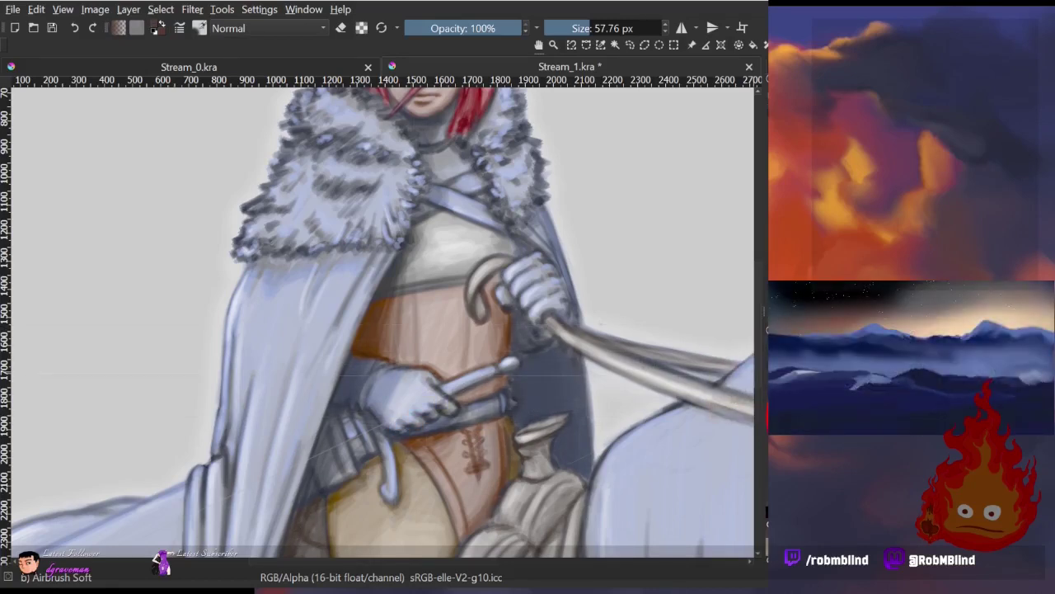
pyautogui.keyDown('ctrl'); pyautogui.click(712, 440); pyautogui.keyUp('ctrl')
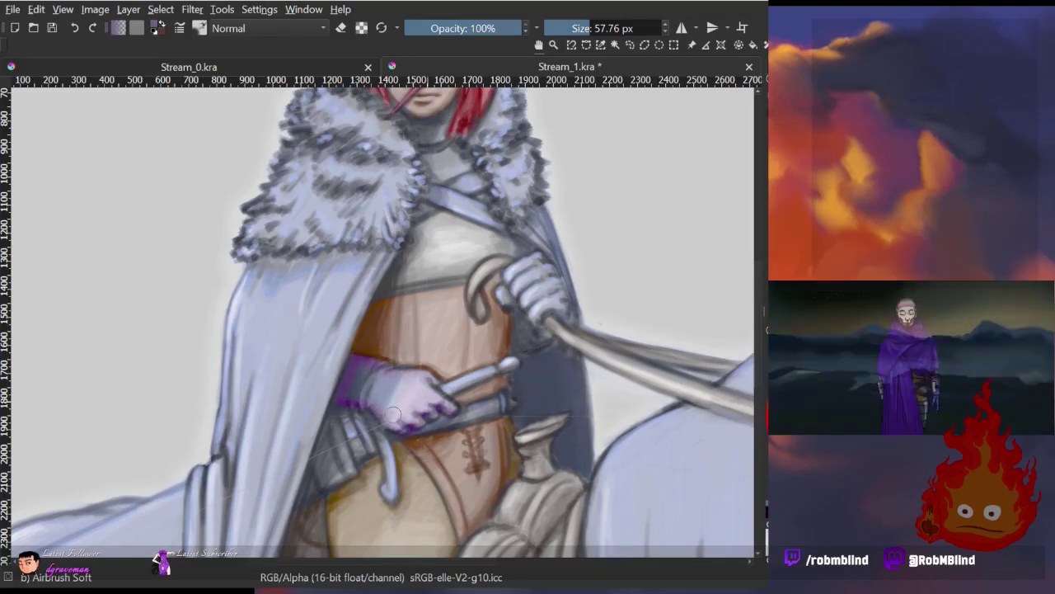
# Shade the gripping hand purple with pinker upper fingers, then pan to the scabbard and zoom out
pyautogui.scroll(-3, 503, 330)
pyautogui.scroll(3, 499, 294)
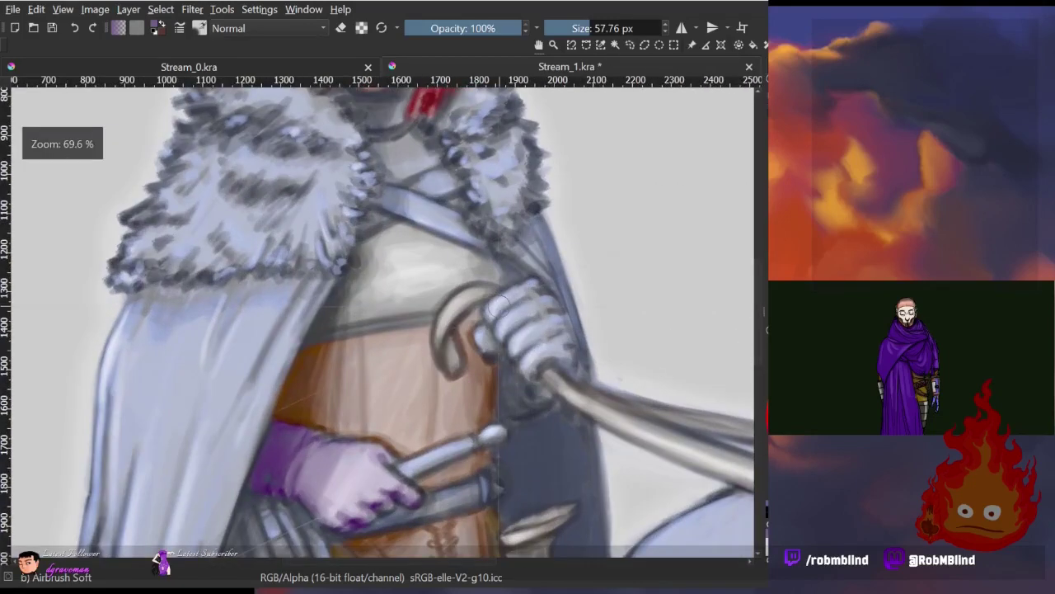
pyautogui.moveTo(533, 389); pyautogui.dragTo(513, 405)
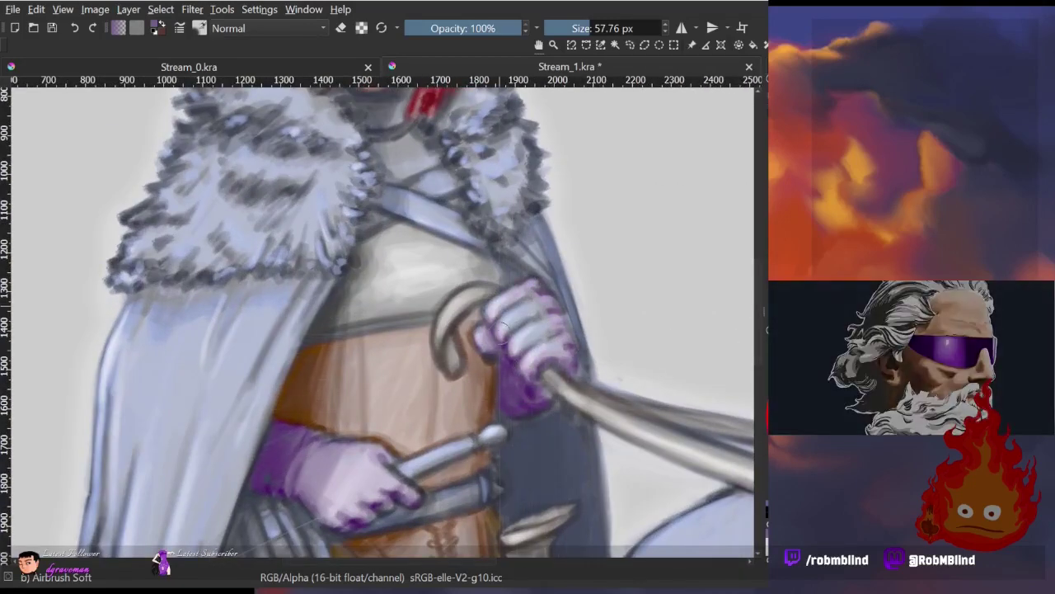
pyautogui.moveTo(511, 318); pyautogui.dragTo(538, 334)
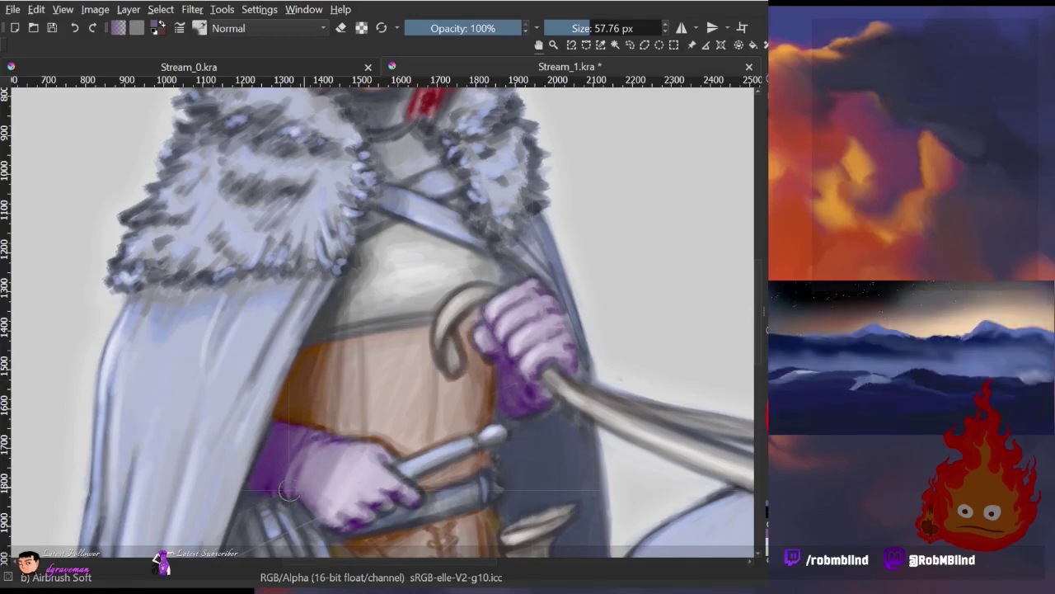
pyautogui.scroll(-3, 402, 495)
pyautogui.scroll(5, 676, 391)
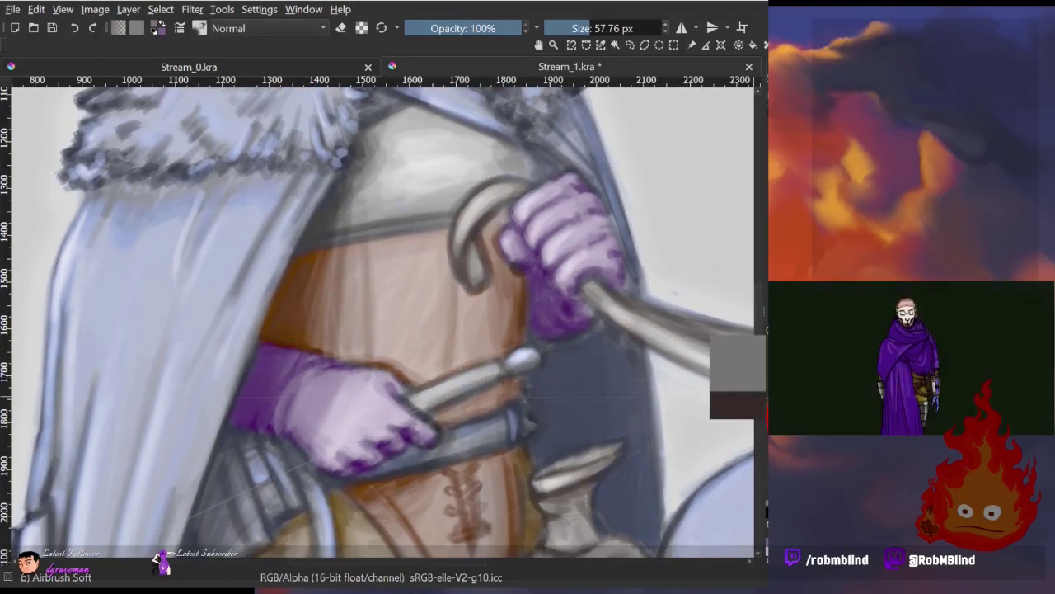
pyautogui.scroll(-1, 253, 462)
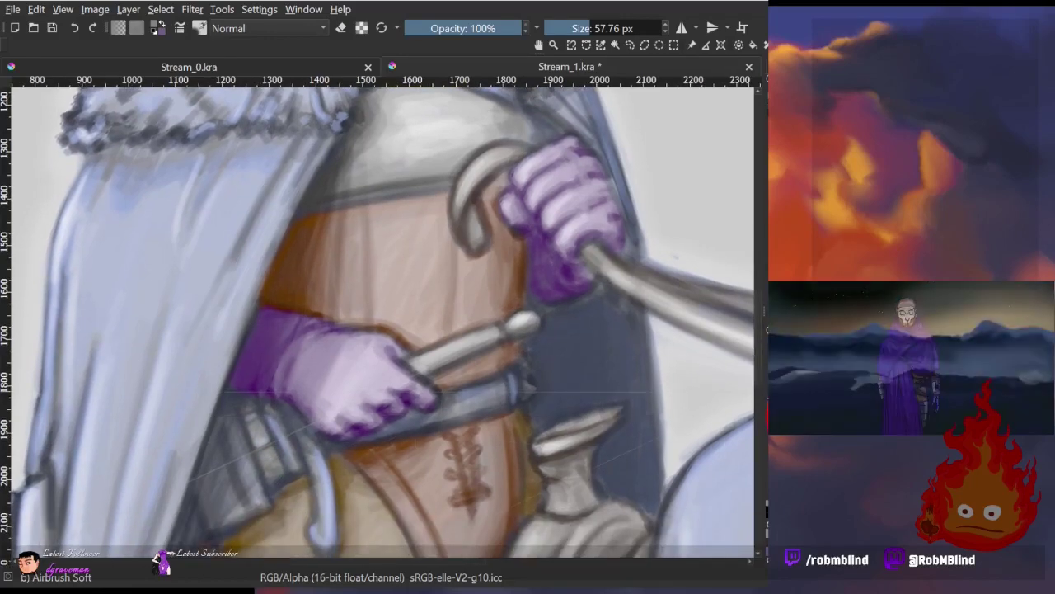
pyautogui.moveTo(325, 526); pyautogui.dragTo(334, 456)
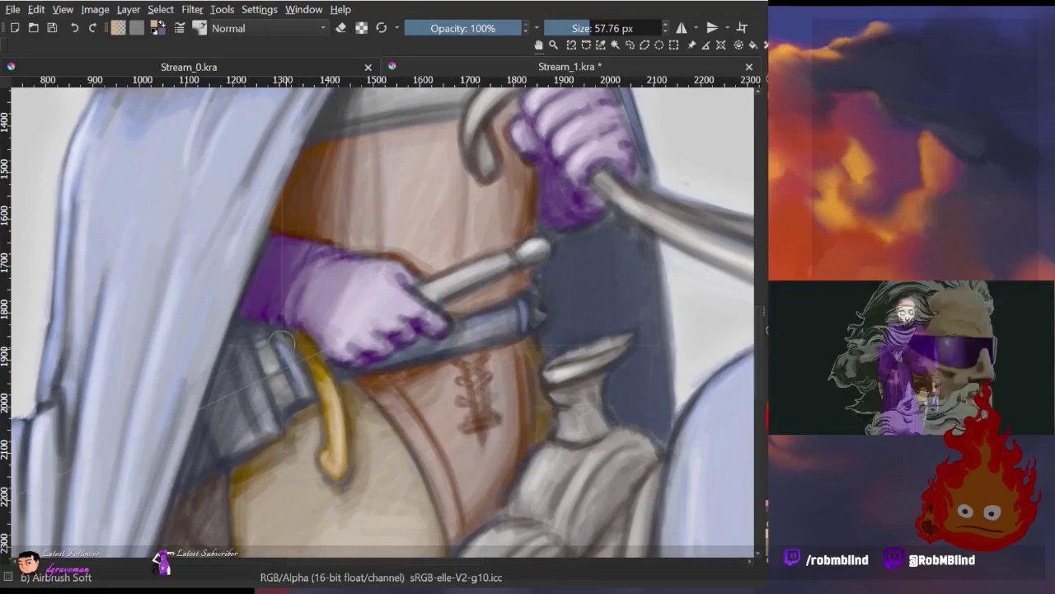
pyautogui.press('-')
pyautogui.press('-')
pyautogui.press('-')
# Zoom to the waist and hip, return to Airbrush Soft, and make the brush smaller
pyautogui.press('/')
pyautogui.press('+')
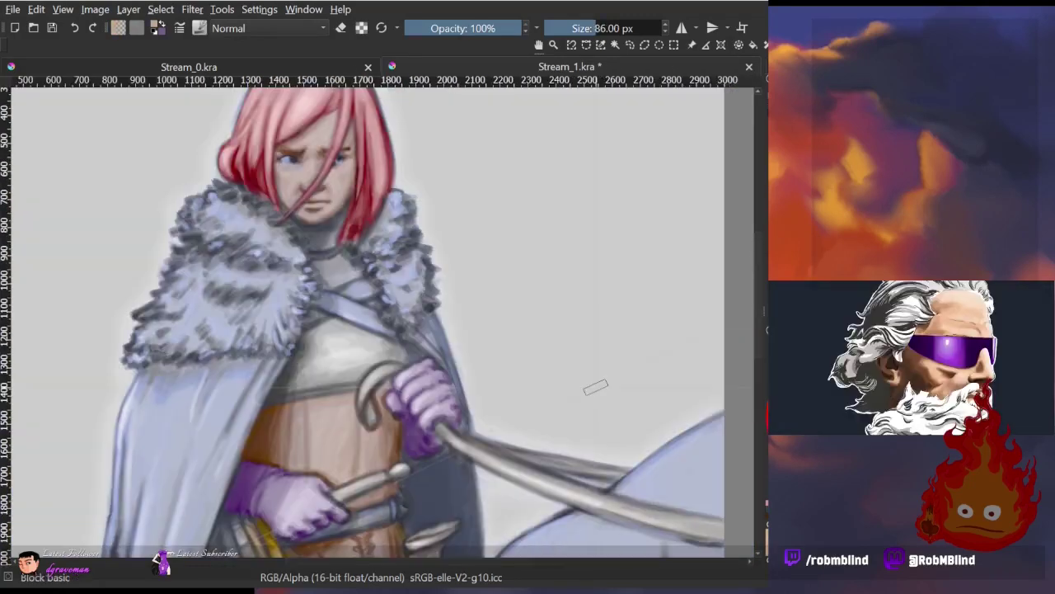
pyautogui.moveTo(374, 349); pyautogui.dragTo(482, 82)
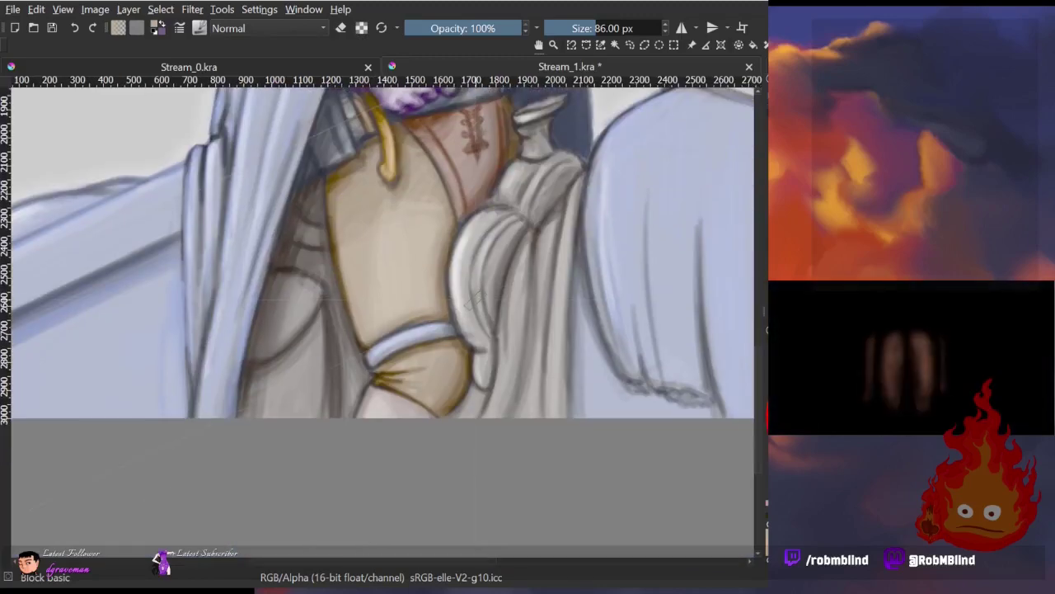
pyautogui.press('/')
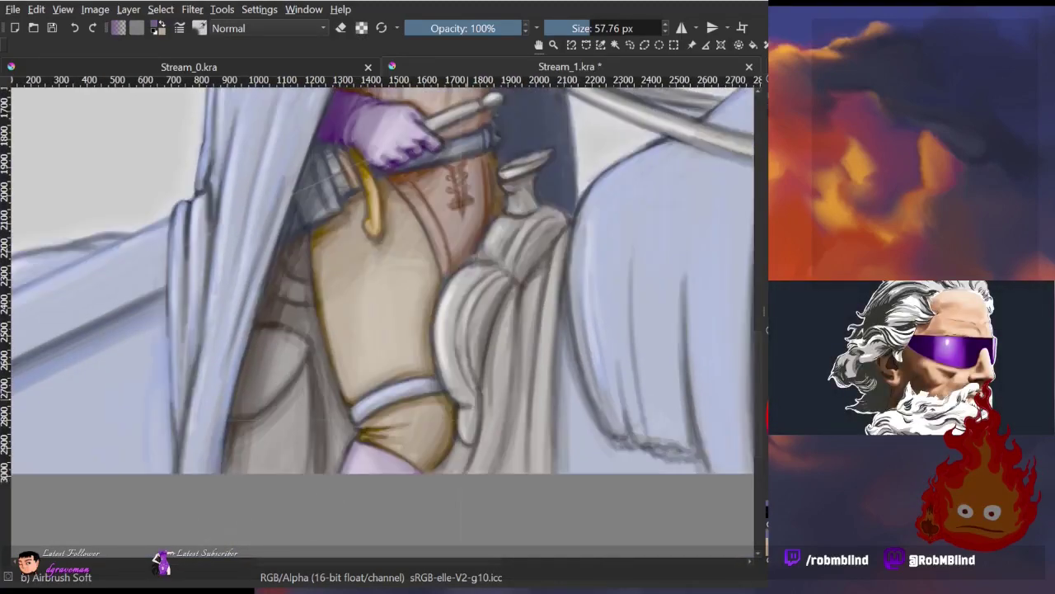
pyautogui.scroll(-3, 375, 415)
pyautogui.scroll(3, 350, 305)
pyautogui.scroll(2, 351, 305)
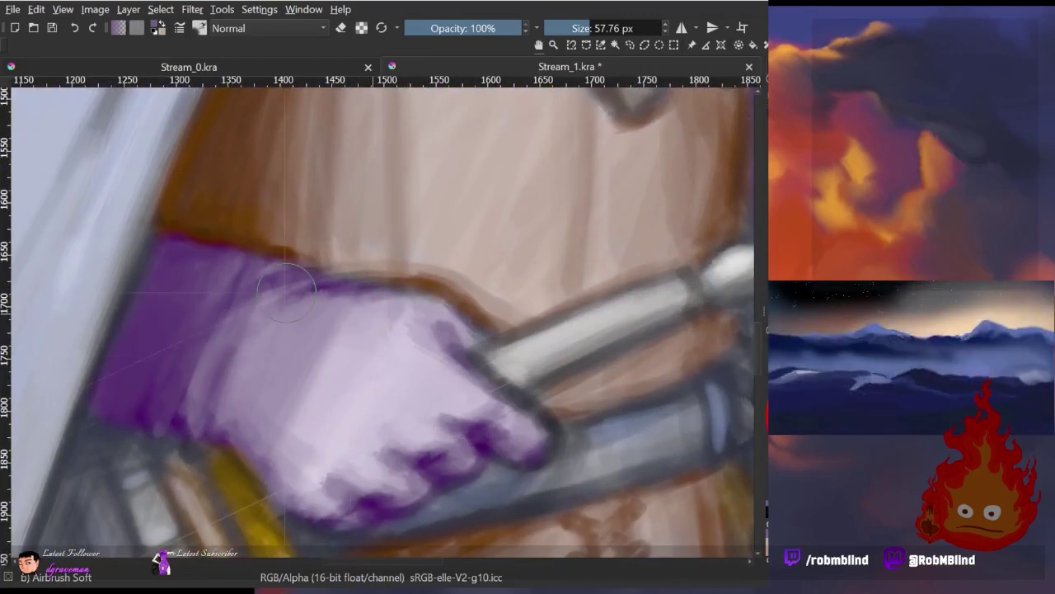
pyautogui.press('[')
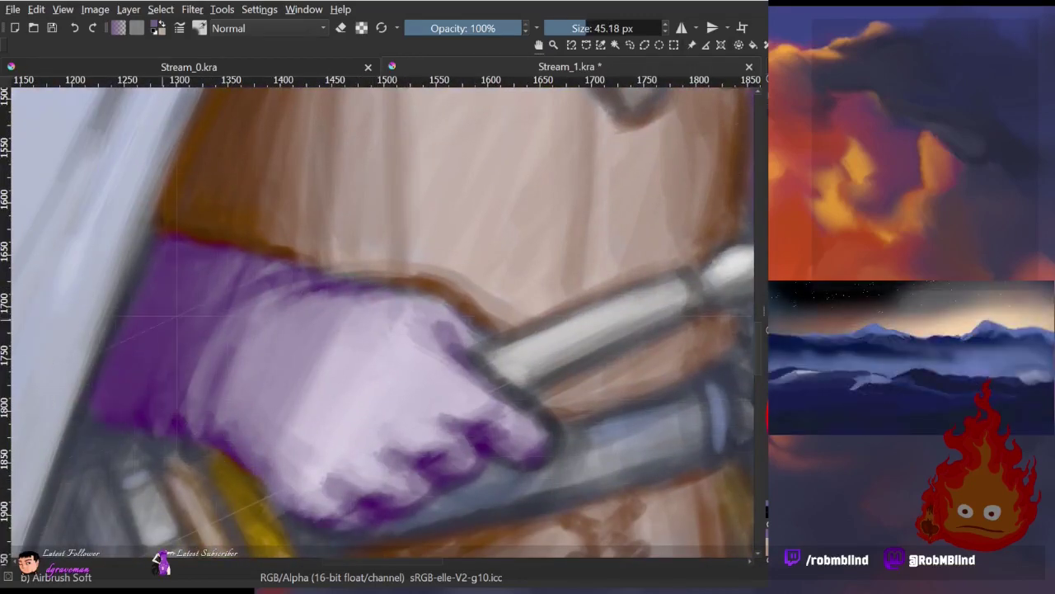
# Frame the gloved hand and dagger hilt, sample the pommel colour and shrink the brush for detail
pyautogui.moveTo(194, 421); pyautogui.dragTo(165, 352)
pyautogui.moveTo(488, 350); pyautogui.dragTo(414, 391)
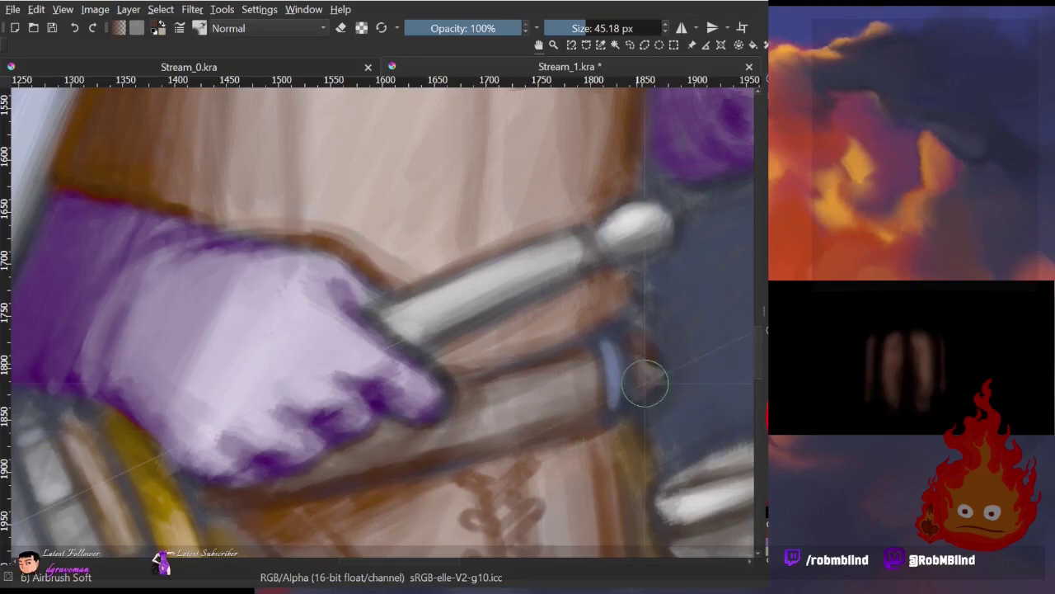
pyautogui.keyDown('ctrl'); pyautogui.click(647, 242); pyautogui.keyUp('ctrl')
pyautogui.moveTo(647, 241); pyautogui.dragTo(582, 371)
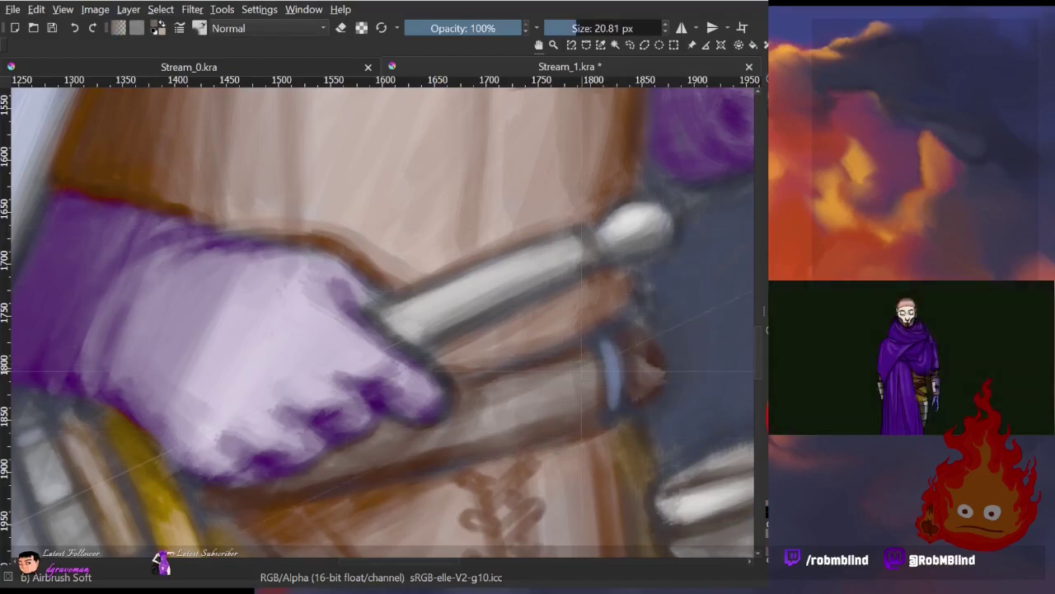
pyautogui.scroll(-4, 622, 380)
pyautogui.scroll(4, 482, 420)
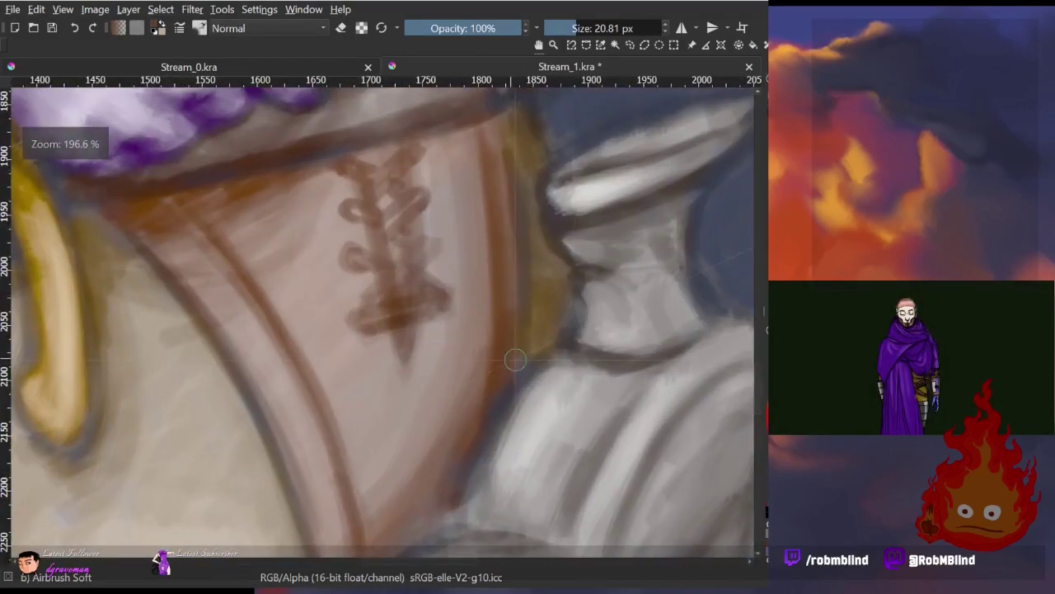
# Pan down past the belt lacing to the golden scabbard tip and back up toward the belt
pyautogui.moveTo(482, 420); pyautogui.dragTo(511, 357)
pyautogui.moveTo(446, 431); pyautogui.dragTo(472, 393)
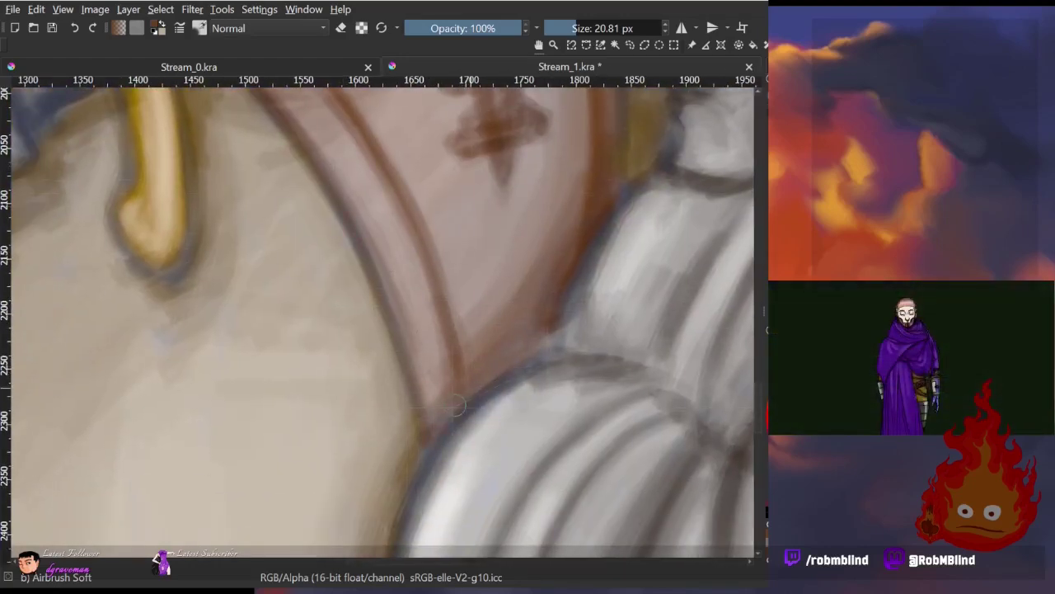
pyautogui.moveTo(224, 326)
pyautogui.mouseDown()
pyautogui.moveTo(412, 371)
pyautogui.moveTo(480, 424)
pyautogui.mouseUp()
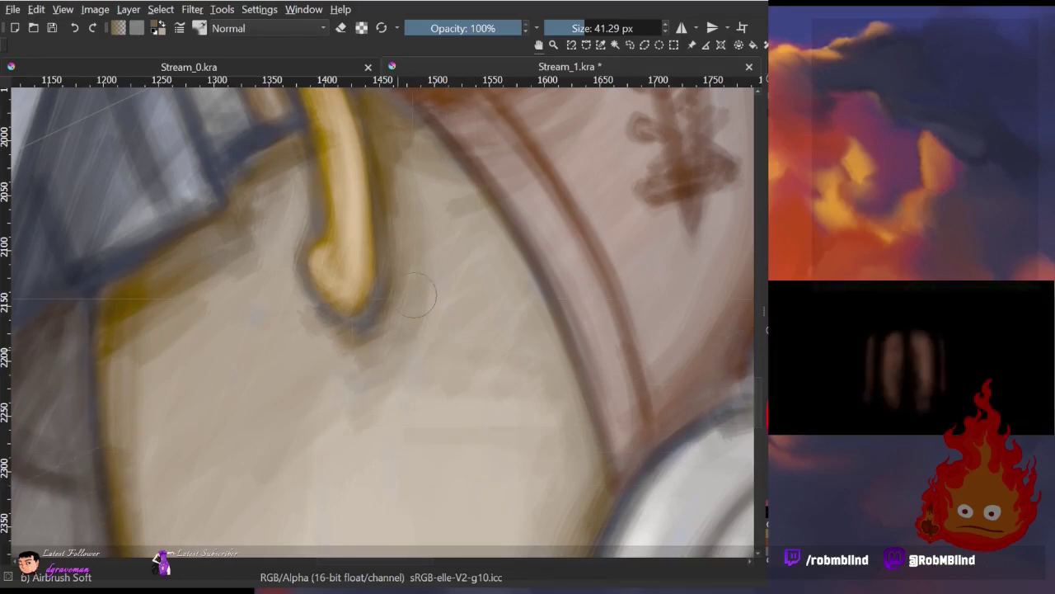
pyautogui.moveTo(356, 303); pyautogui.dragTo(442, 351)
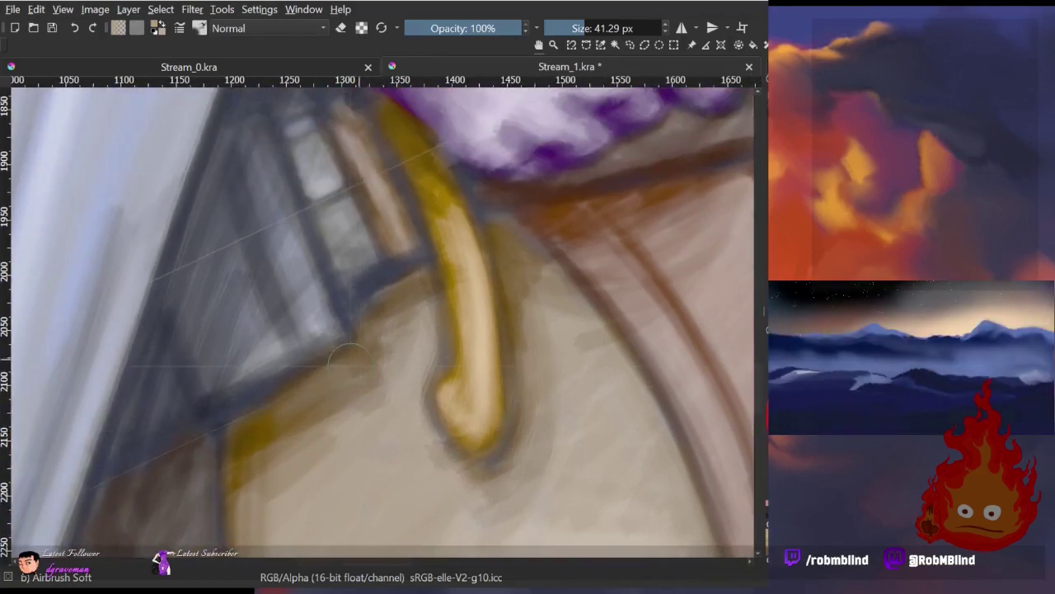
pyautogui.moveTo(218, 306); pyautogui.dragTo(264, 381)
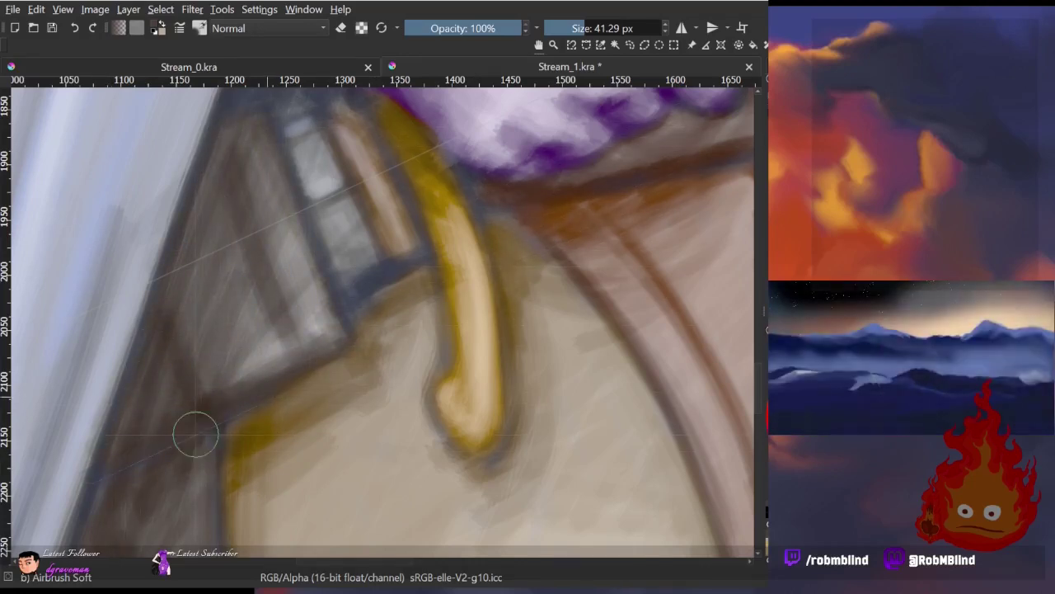
# Bring up and dismiss the popup palette, then zoom out around the waist
pyautogui.rightClick(176, 416)
pyautogui.rightClick(177, 448)
pyautogui.scroll(-5, 183, 383)
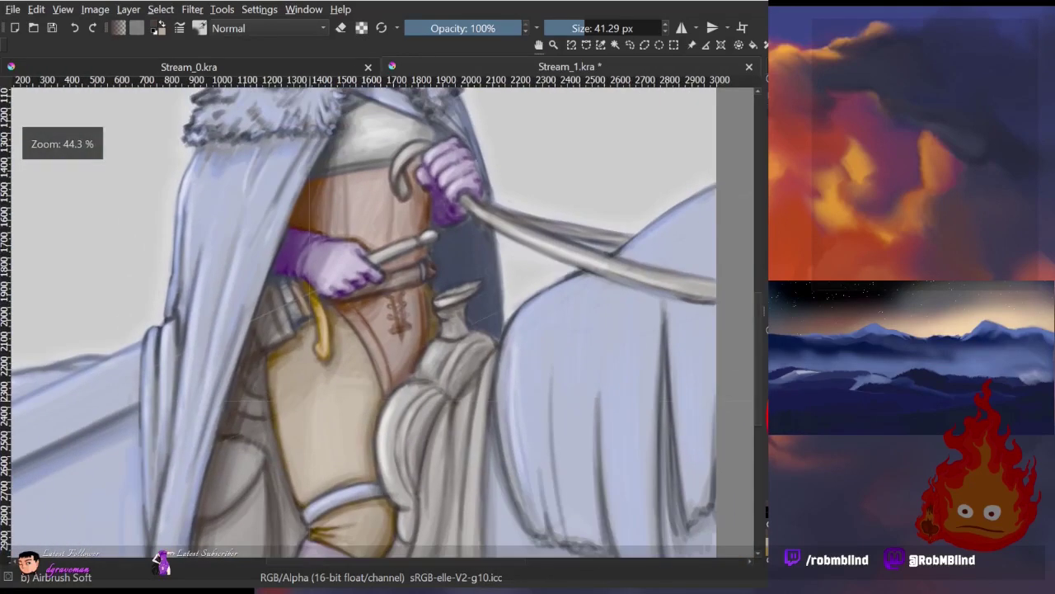
pyautogui.scroll(-3, 248, 387)
pyautogui.scroll(5, 291, 394)
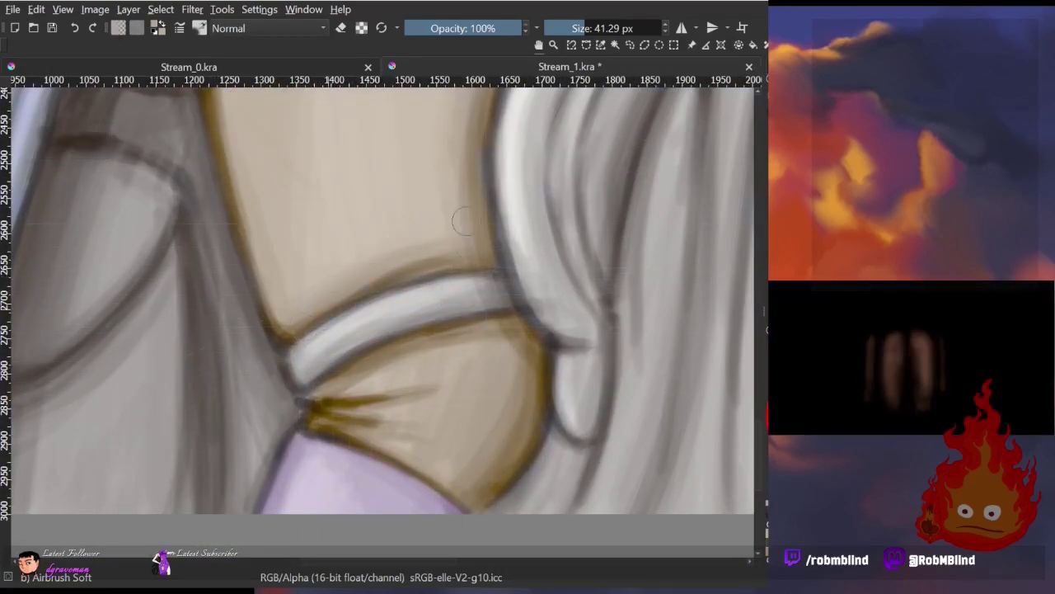
pyautogui.scroll(-3, 462, 219)
pyautogui.scroll(-3, 462, 218)
pyautogui.scroll(-2, 602, 129)
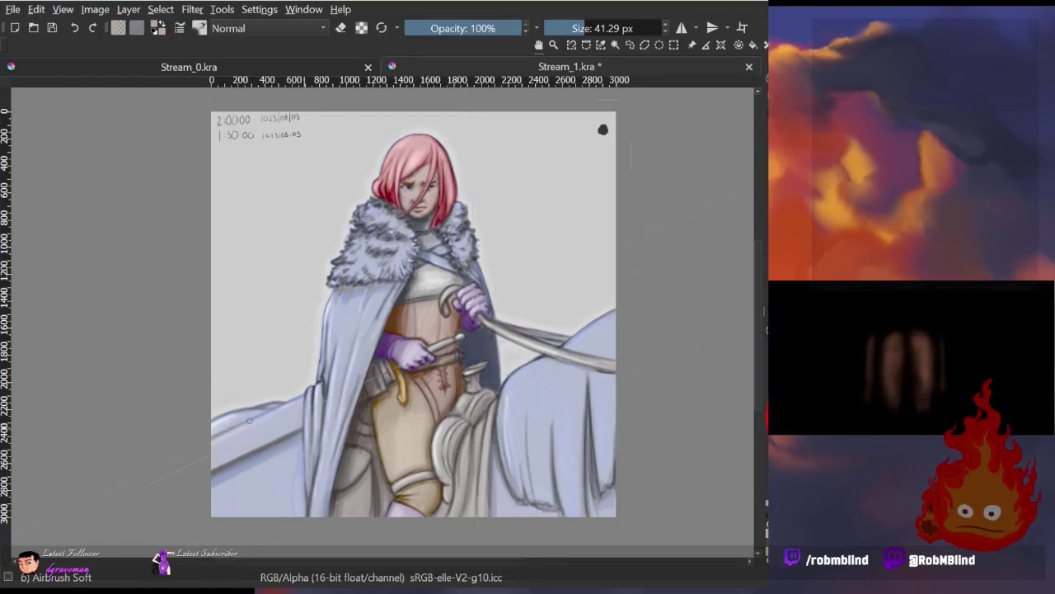
# Enlarge the brush to about 61 px and sample colours near the horse's lower edge
pyautogui.scroll(4, 372, 327)
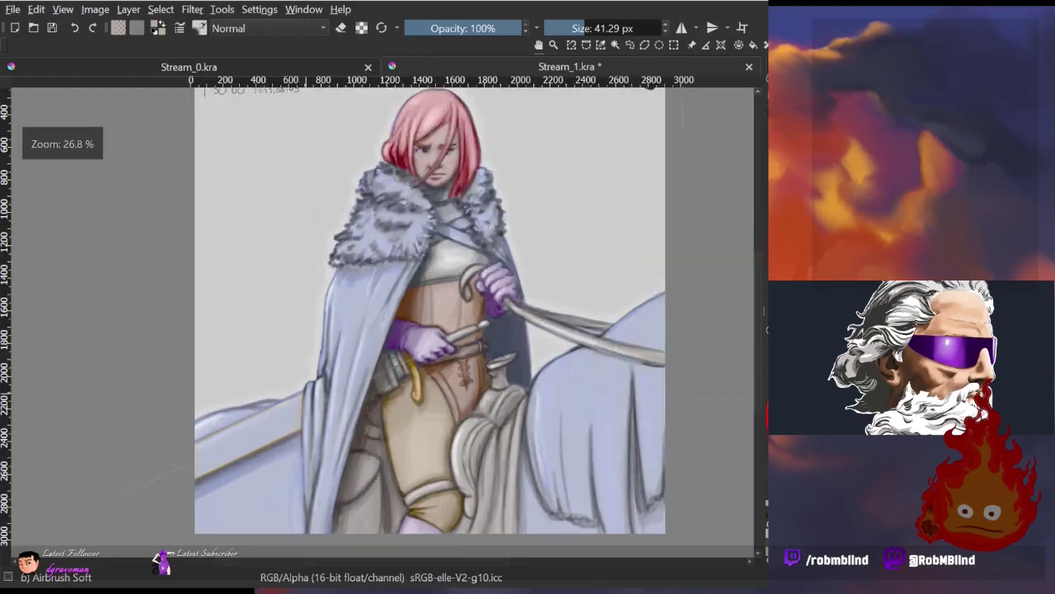
pyautogui.press(']')
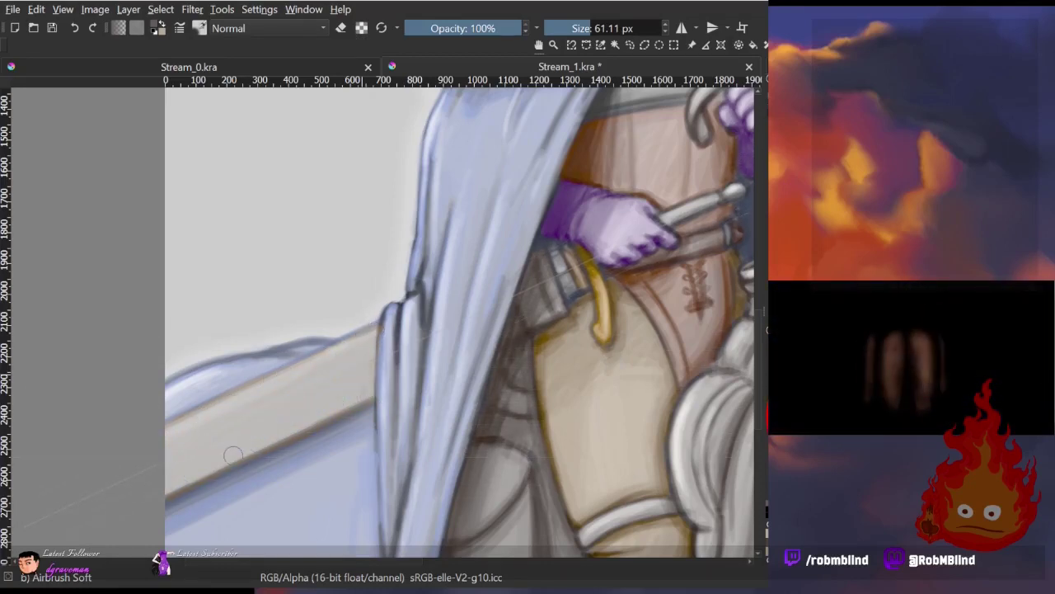
pyautogui.scroll(-3, 227, 470)
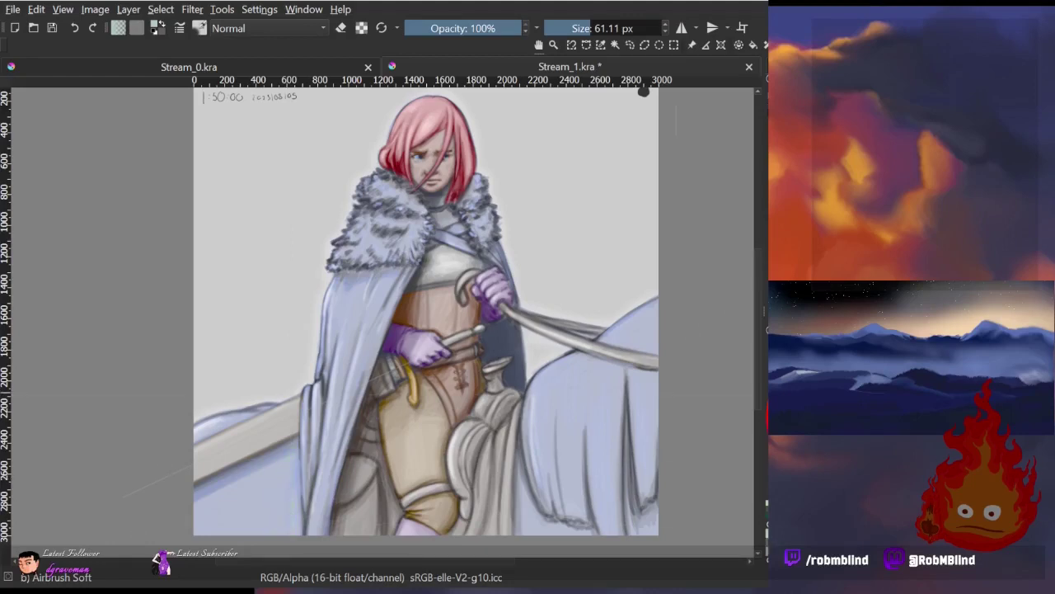
pyautogui.keyDown('ctrl'); pyautogui.click(286, 463); pyautogui.keyUp('ctrl')
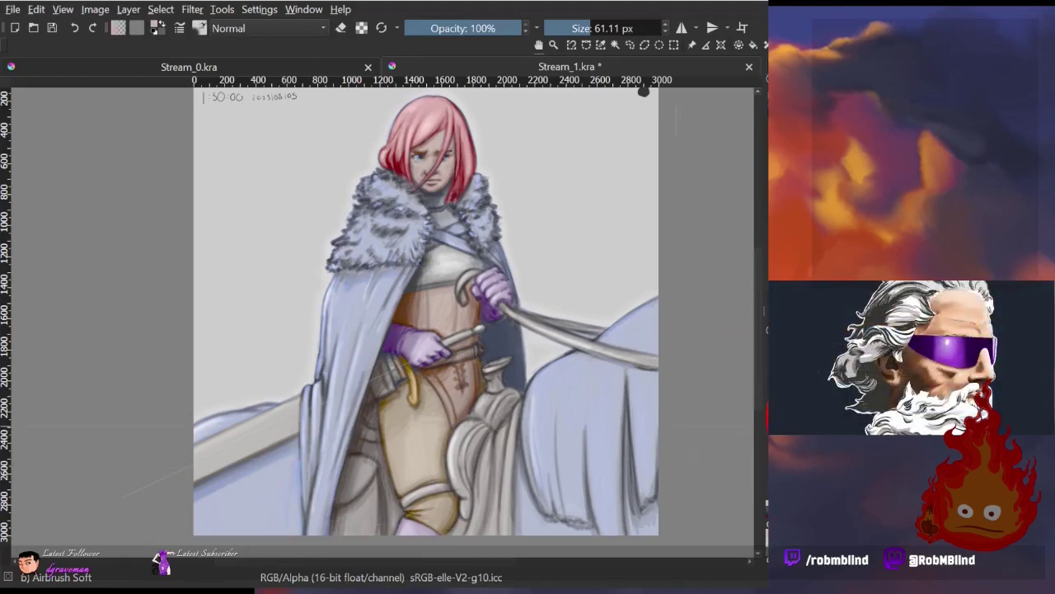
pyautogui.keyDown('ctrl'); pyautogui.click(295, 468); pyautogui.keyUp('ctrl')
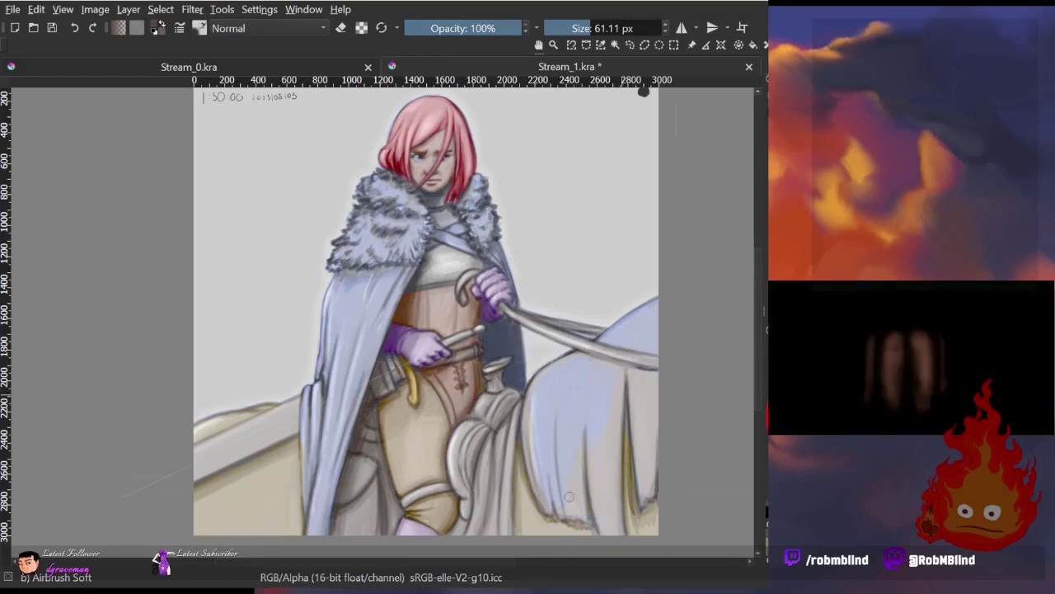
# Resize the brush to about 70.75 px for broad colouring of the cloak
pyautogui.moveTo(569, 496); pyautogui.dragTo(604, 434)
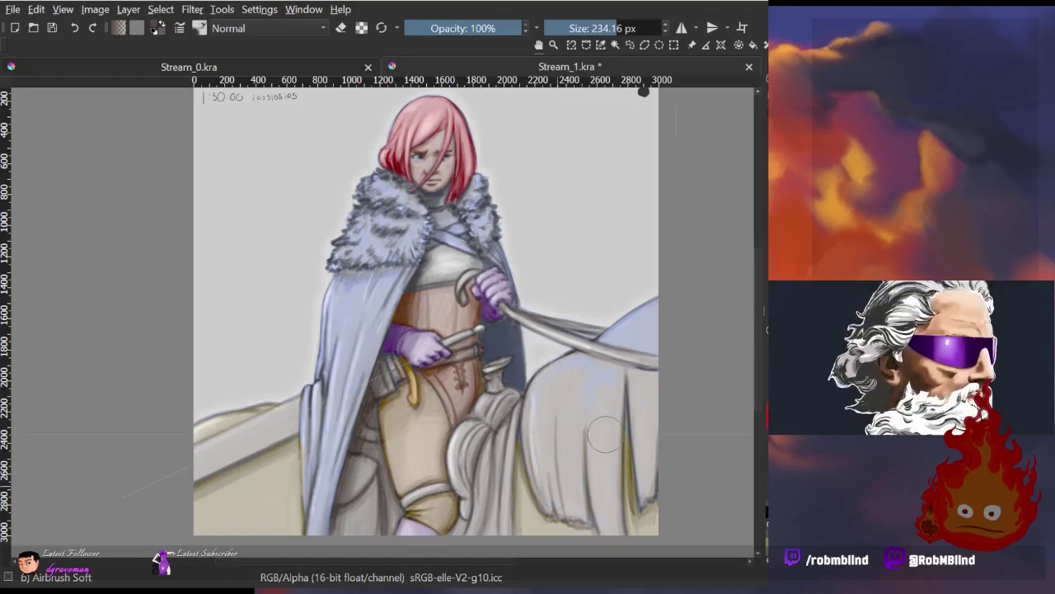
pyautogui.moveTo(549, 388); pyautogui.dragTo(558, 378)
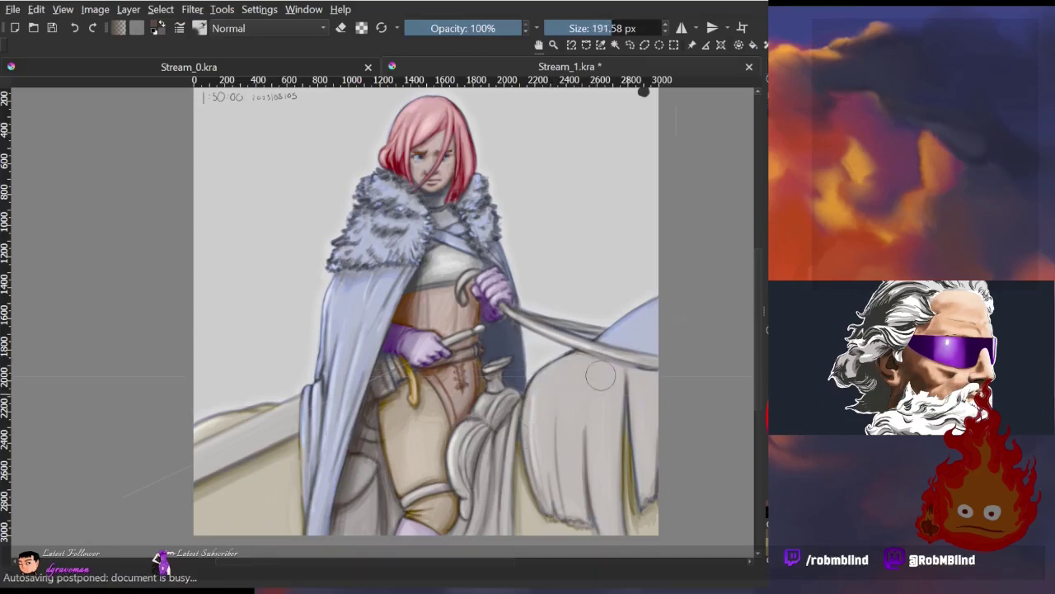
pyautogui.moveTo(612, 336); pyautogui.dragTo(611, 338)
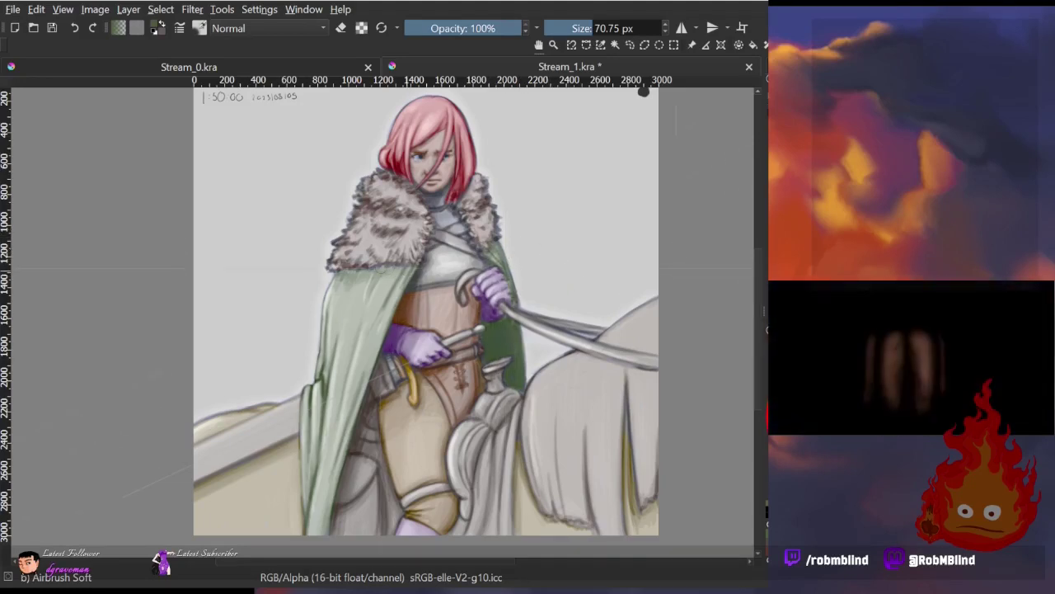
pyautogui.moveTo(643, 90); pyautogui.dragTo(639, 100)
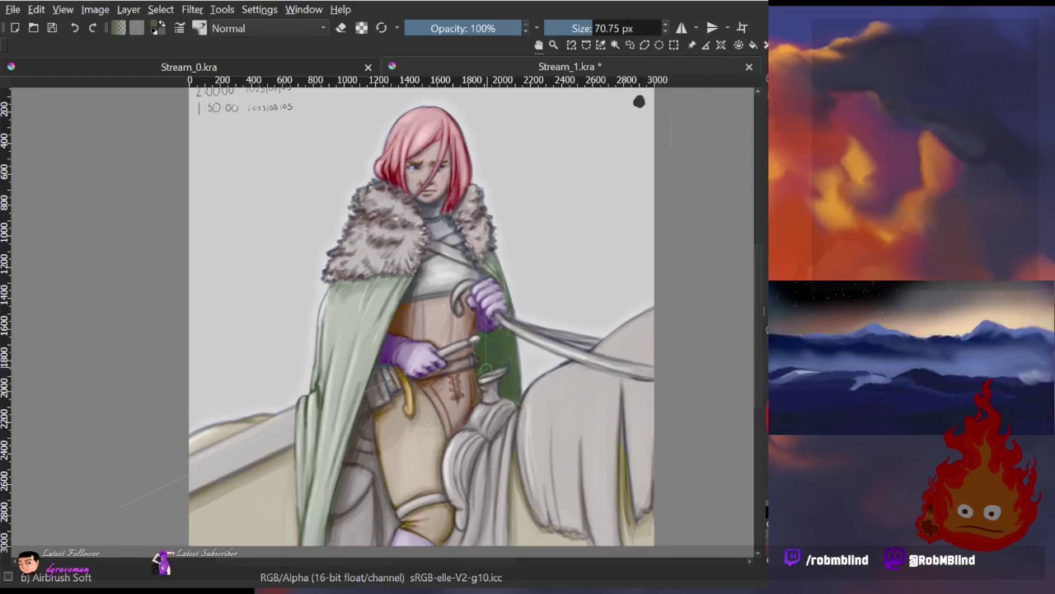
pyautogui.scroll(-1, 528, 330)
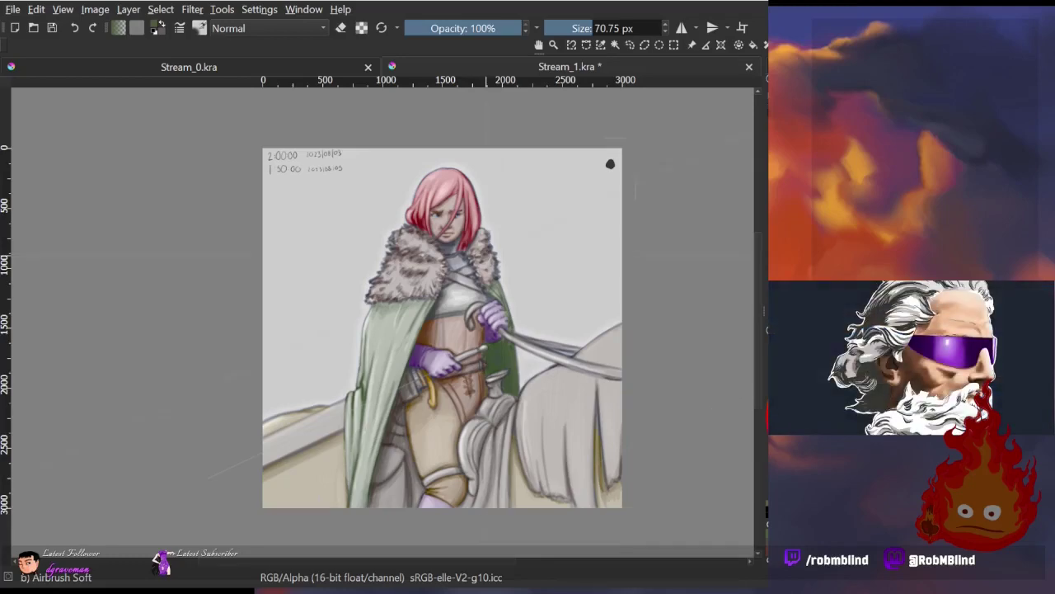
pyautogui.scroll(3, 445, 210)
pyautogui.scroll(3, 445, 211)
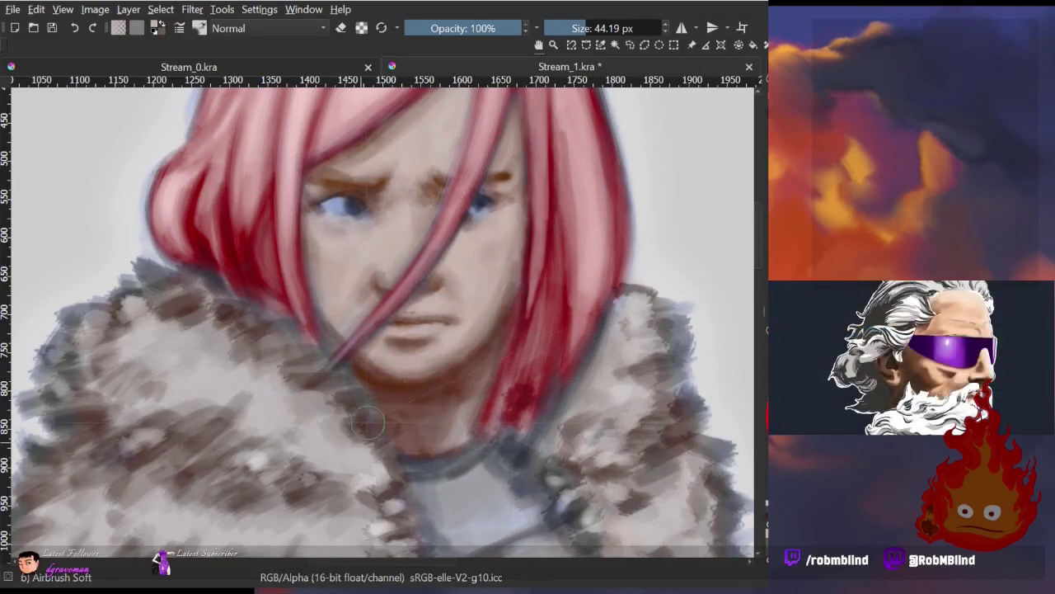
# Sample the knight's hair red and darken it along the hair's left edge
pyautogui.keyDown('ctrl'); pyautogui.click(250, 254); pyautogui.keyUp('ctrl')
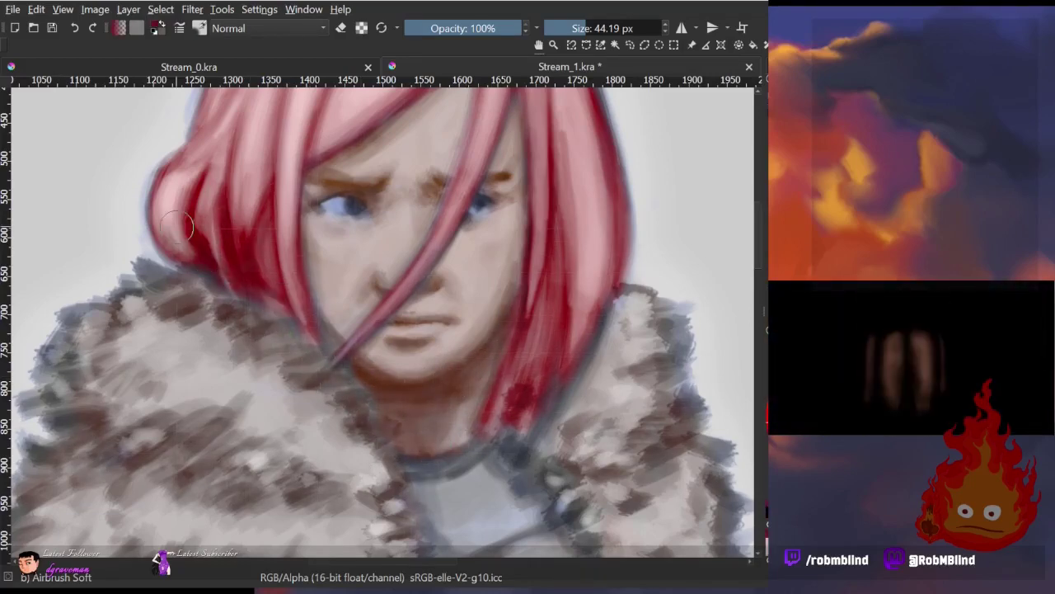
pyautogui.moveTo(176, 226); pyautogui.dragTo(290, 310)
pyautogui.scroll(3, 334, 252)
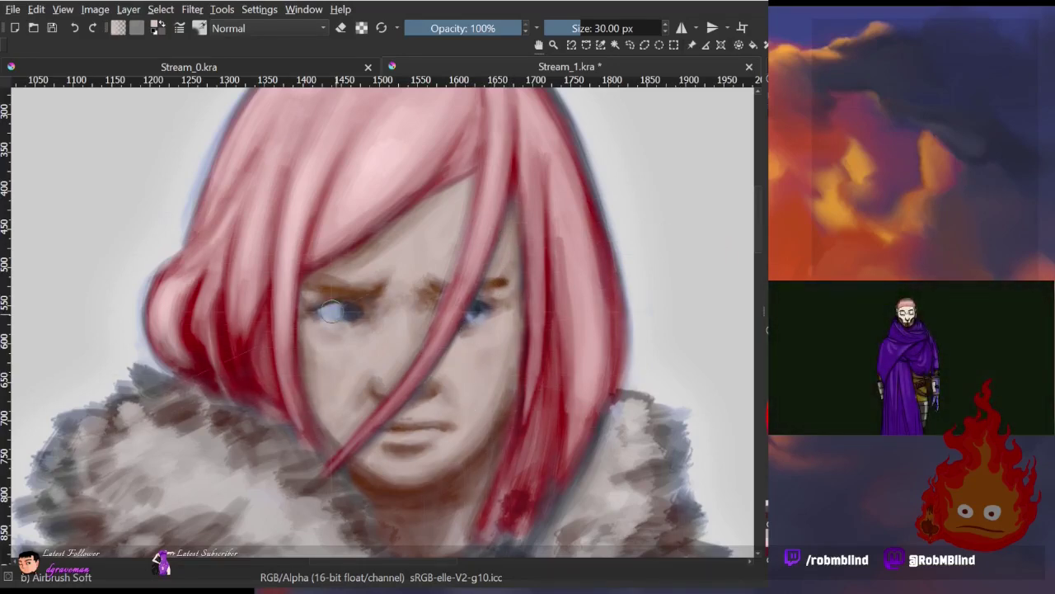
pyautogui.scroll(-2, 470, 313)
# Zoom and pan out to view the whole face above the fur collar
pyautogui.scroll(3, 470, 314)
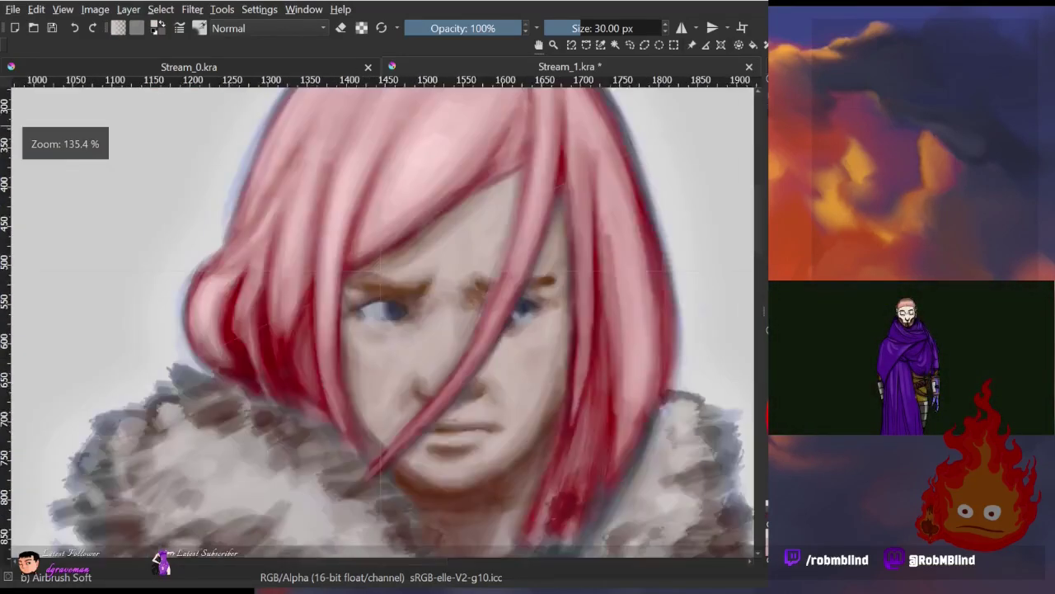
pyautogui.scroll(2, 405, 354)
pyautogui.hscroll(1, 483, 353)
pyautogui.hscroll(1, 521, 360)
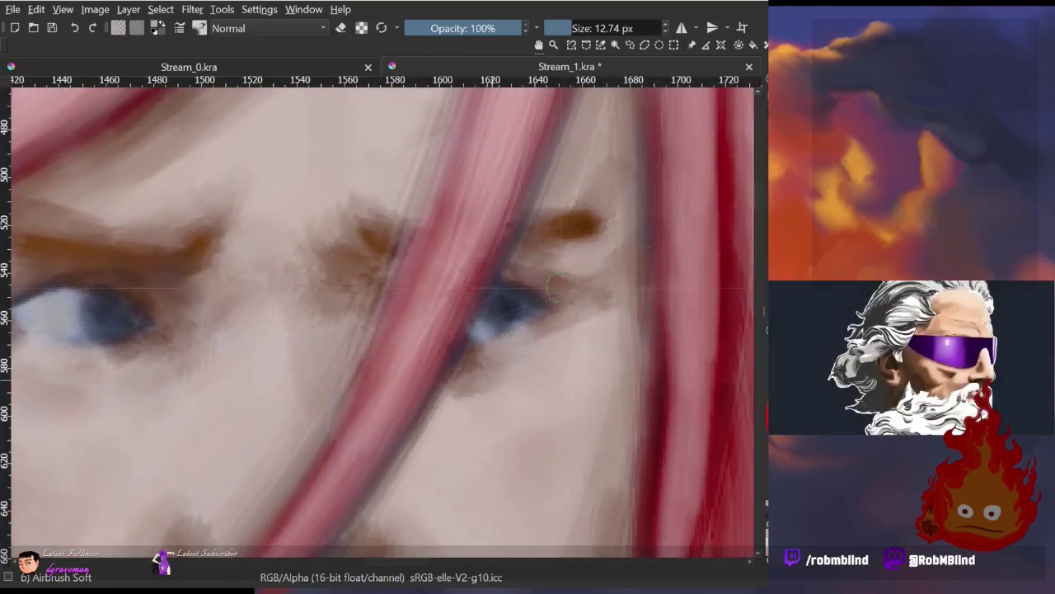
pyautogui.scroll(-2, 552, 289)
pyautogui.scroll(1, 585, 217)
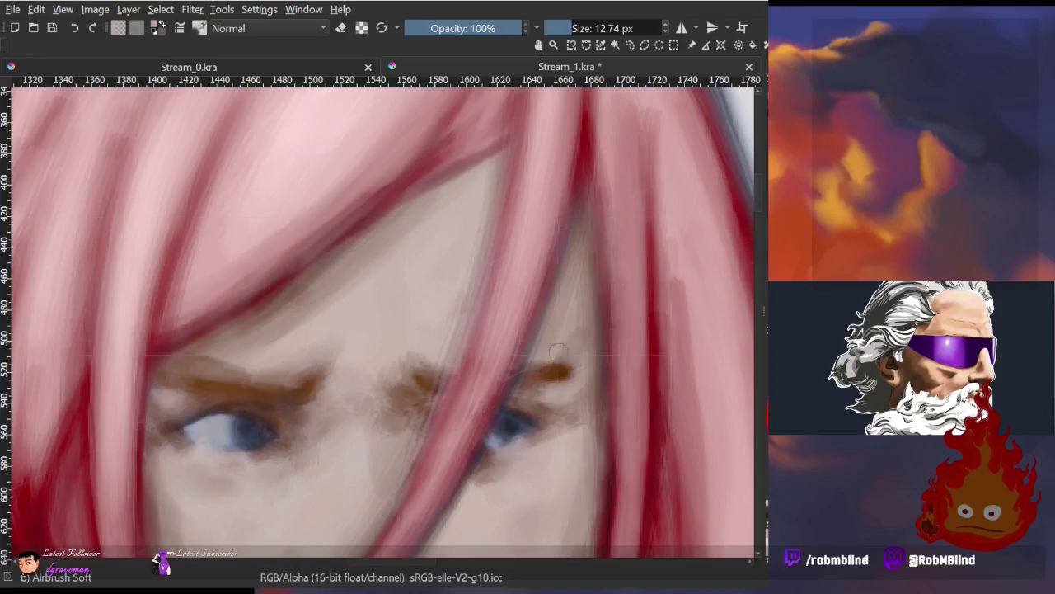
pyautogui.scroll(-3, 465, 267)
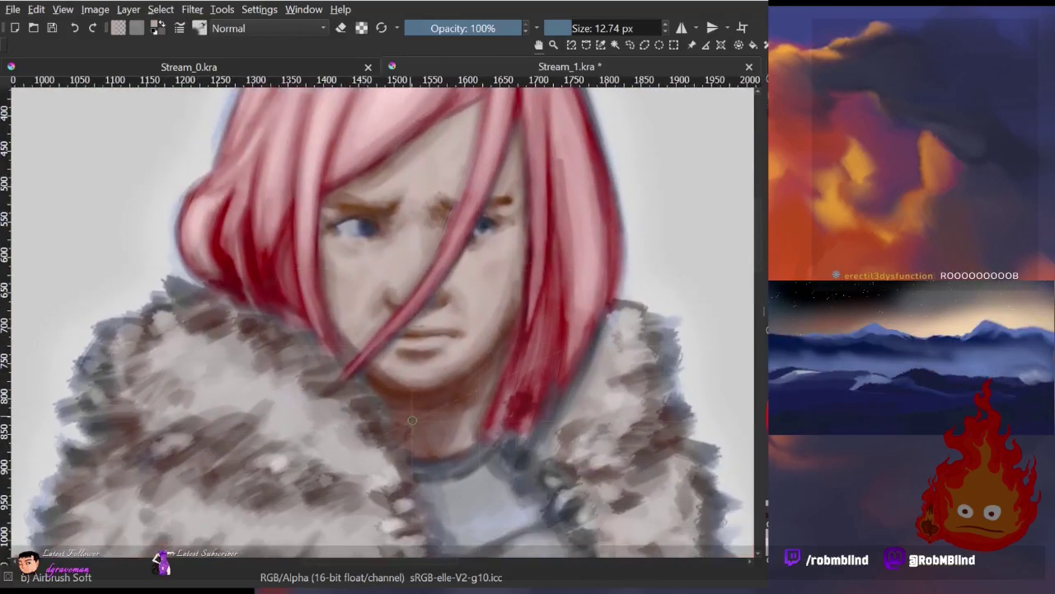
pyautogui.scroll(-2, 412, 419)
pyautogui.scroll(-2, 412, 419)
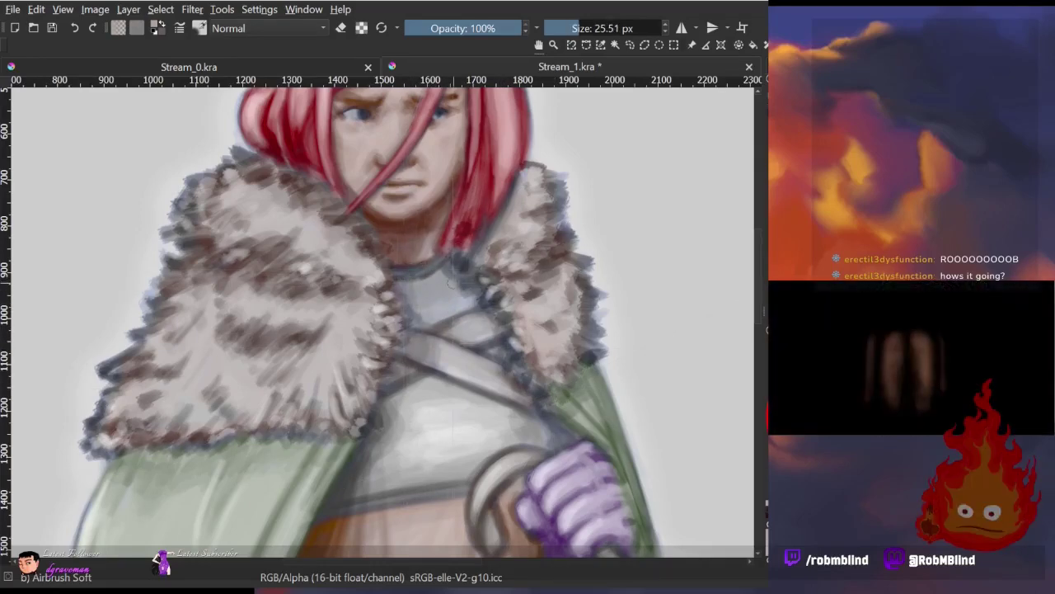
# Zoom and pan around the fur collar across both shoulders
pyautogui.scroll(-3, 423, 298)
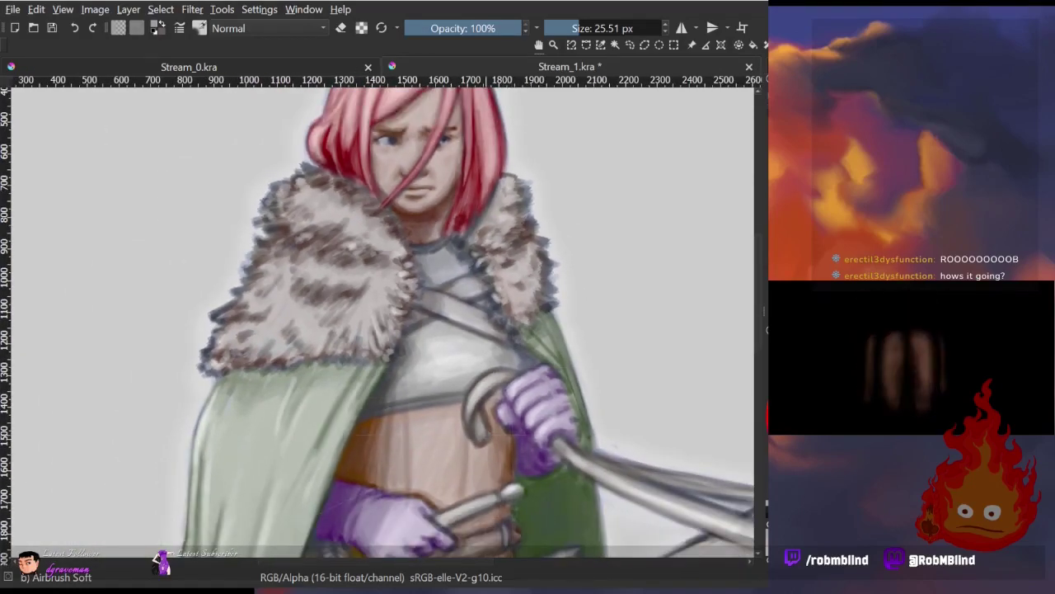
pyautogui.scroll(5, 488, 385)
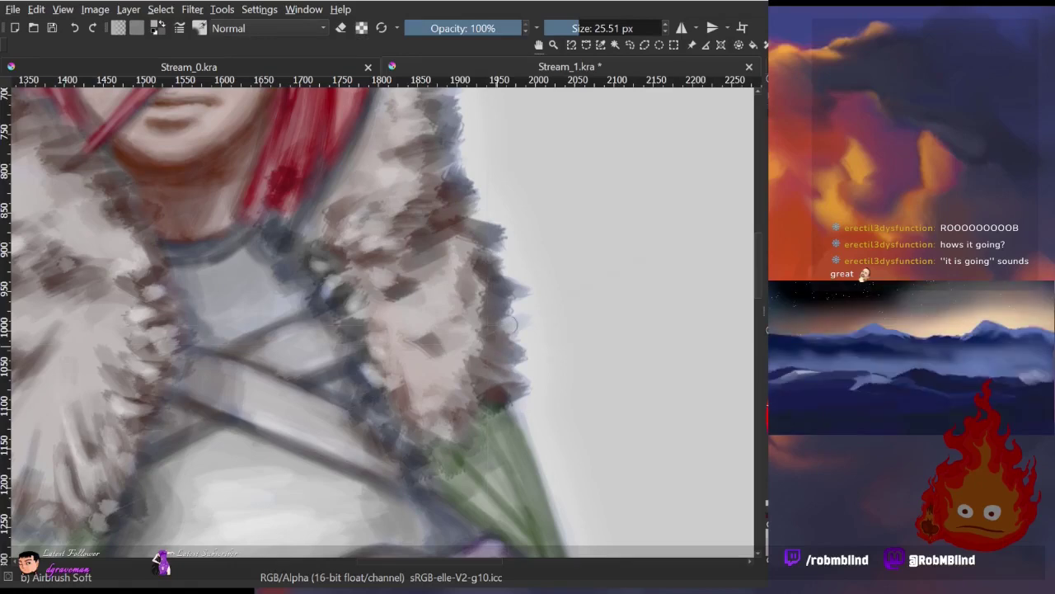
pyautogui.scroll(3, 457, 224)
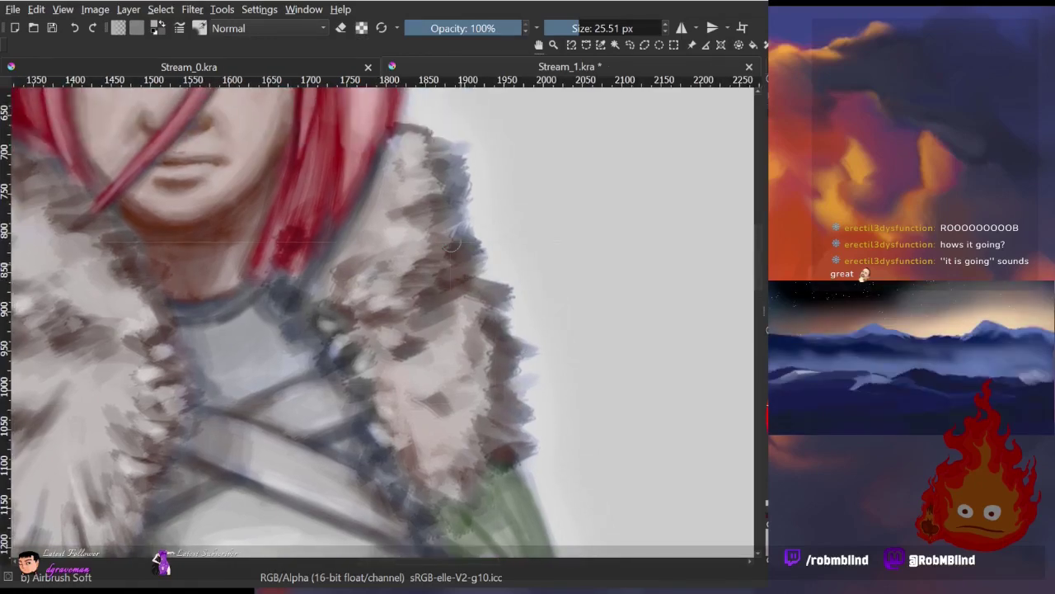
pyautogui.scroll(1, 457, 223)
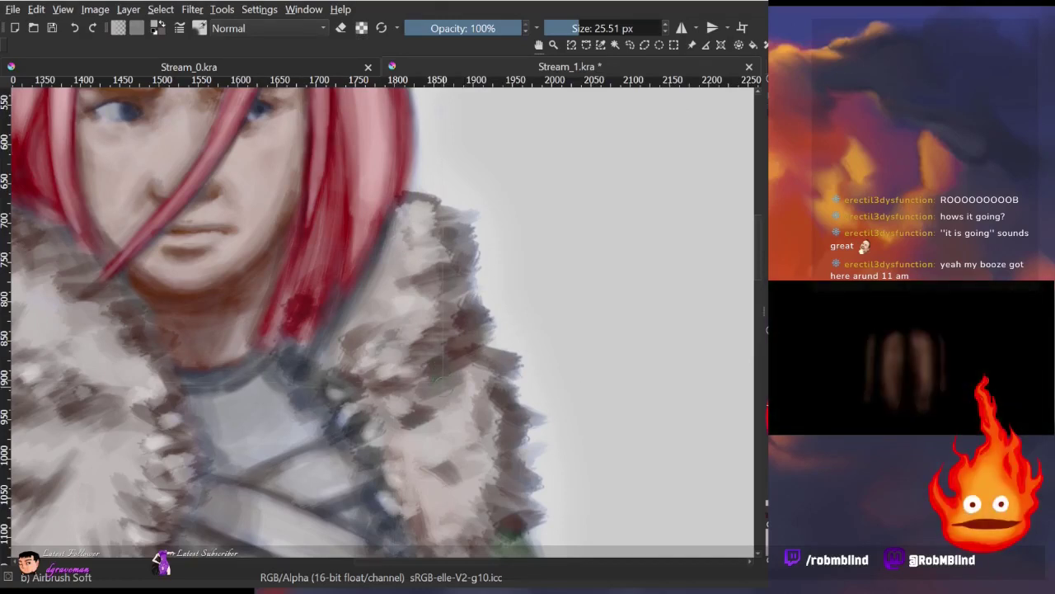
pyautogui.scroll(1, 372, 380)
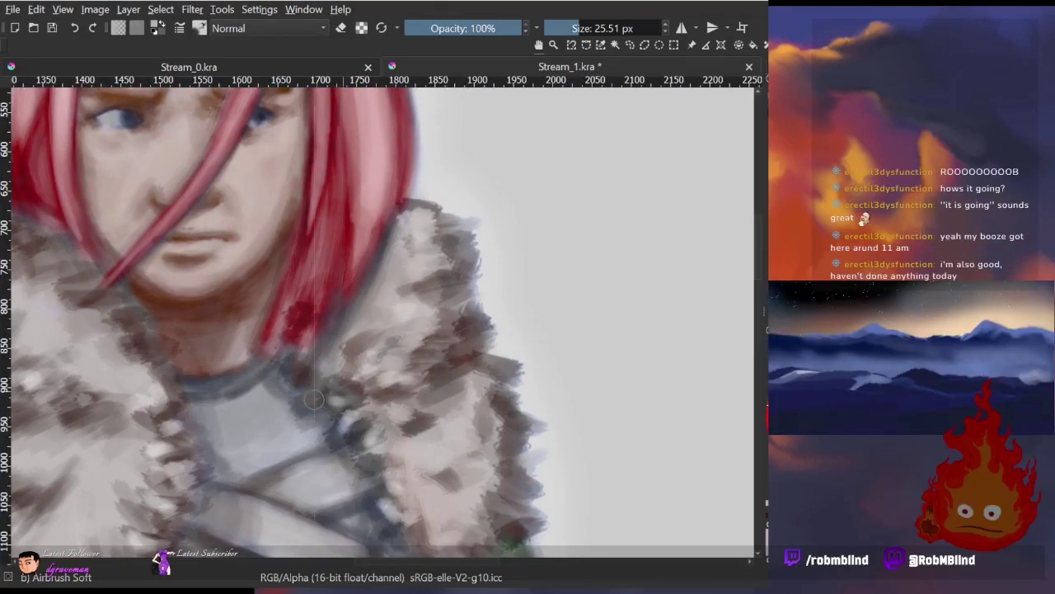
pyautogui.scroll(-1, 351, 382)
pyautogui.scroll(-1, 346, 375)
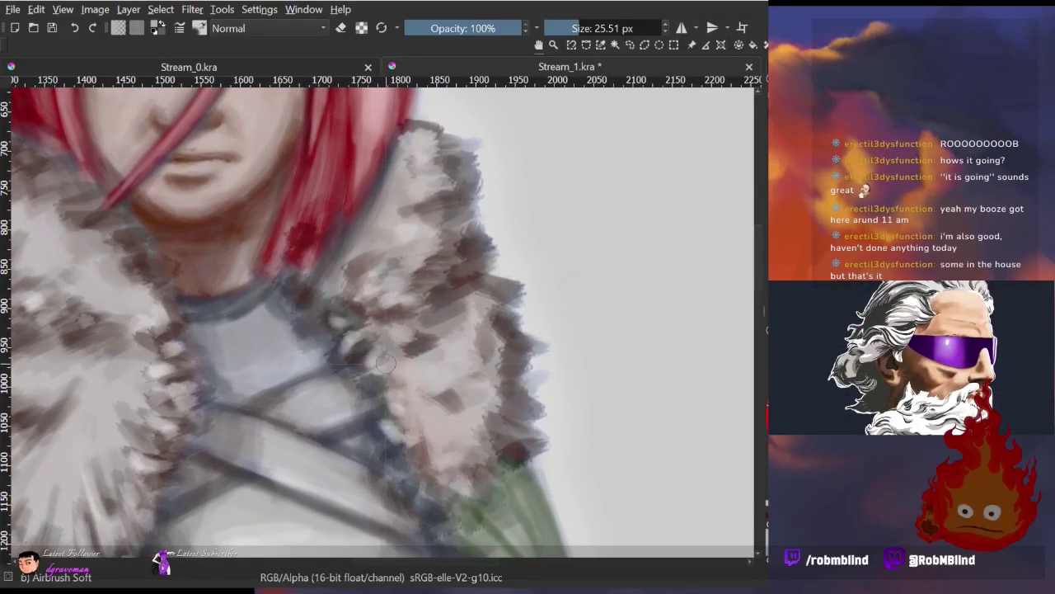
pyautogui.scroll(-2, 363, 369)
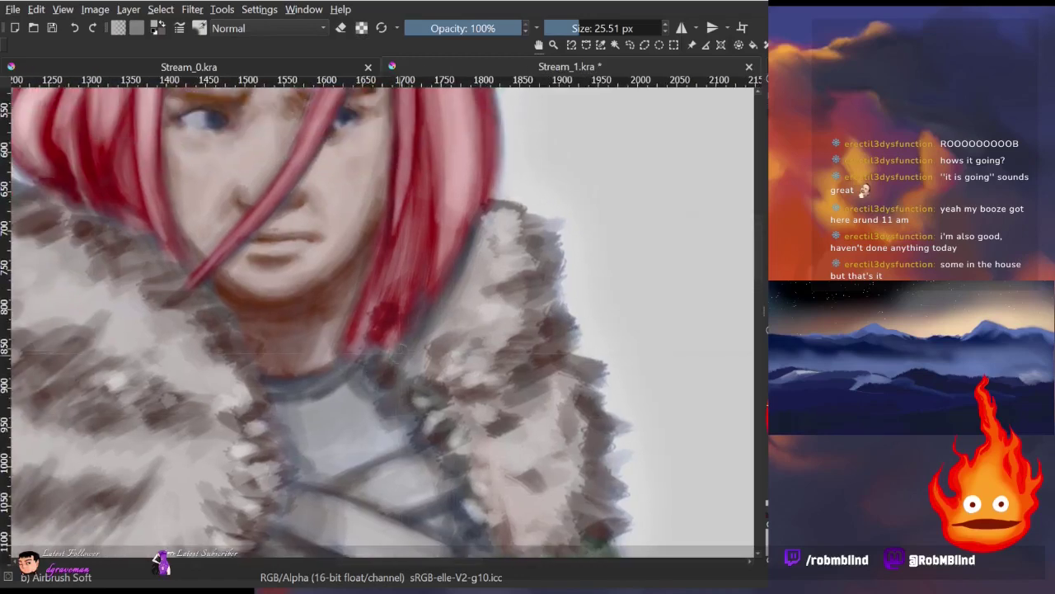
pyautogui.scroll(-2, 408, 332)
pyautogui.scroll(3, 408, 332)
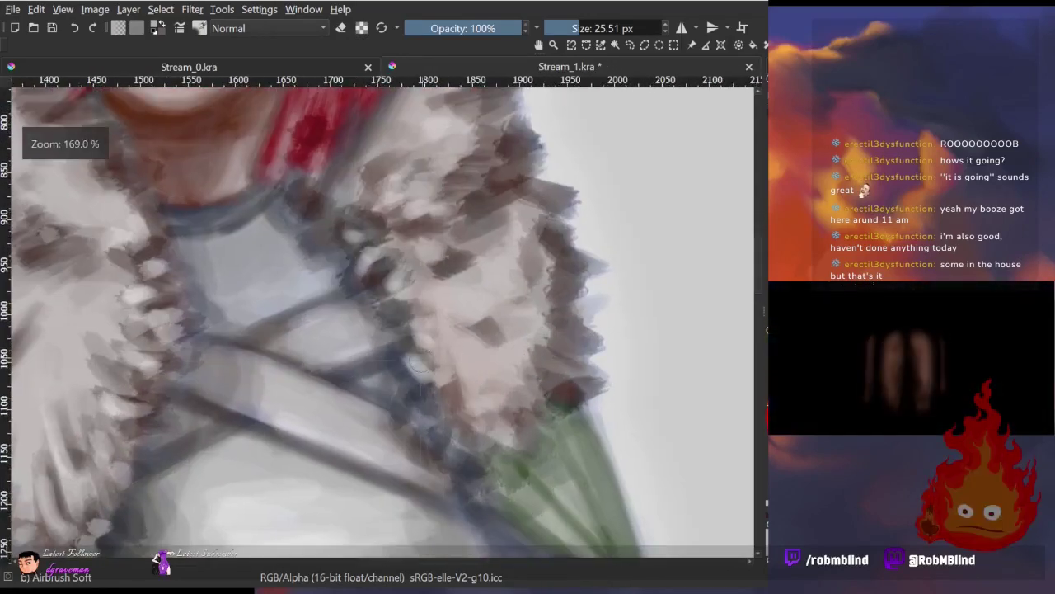
pyautogui.scroll(-1, 406, 288)
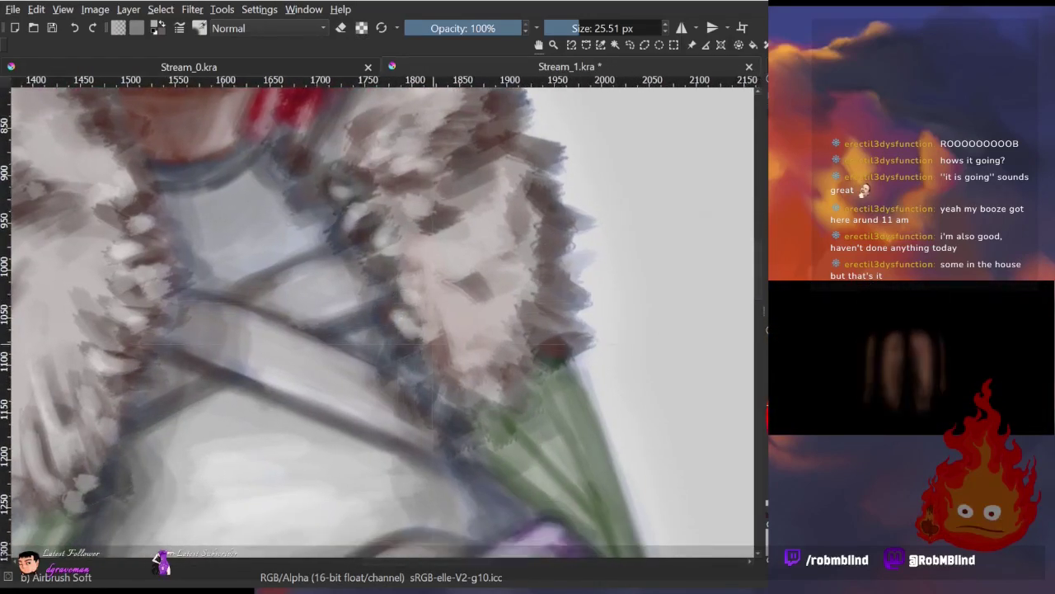
pyautogui.scroll(-1, 401, 338)
pyautogui.scroll(-2, 438, 397)
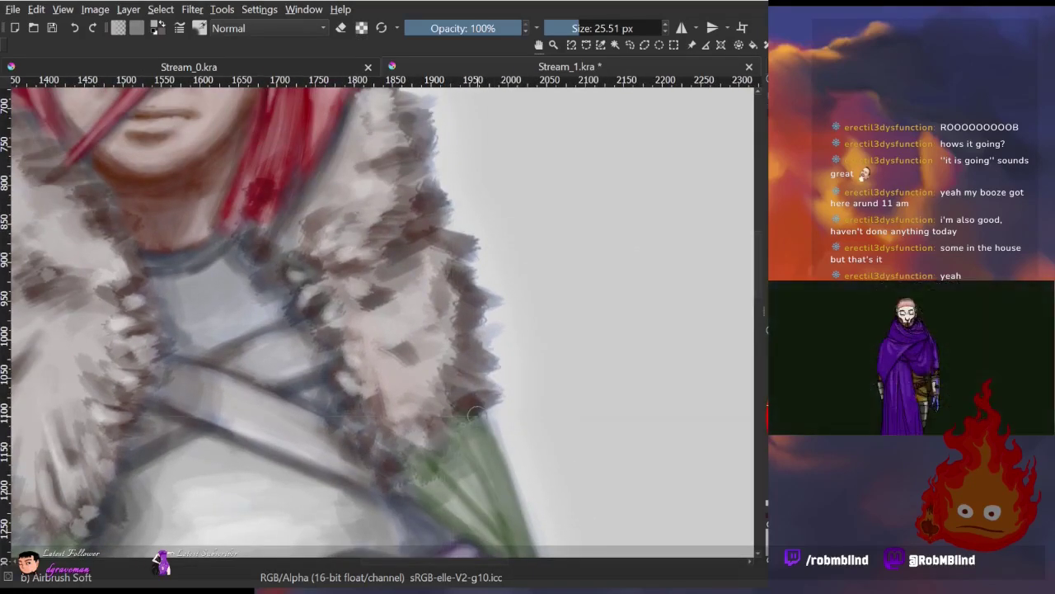
pyautogui.scroll(1, 446, 330)
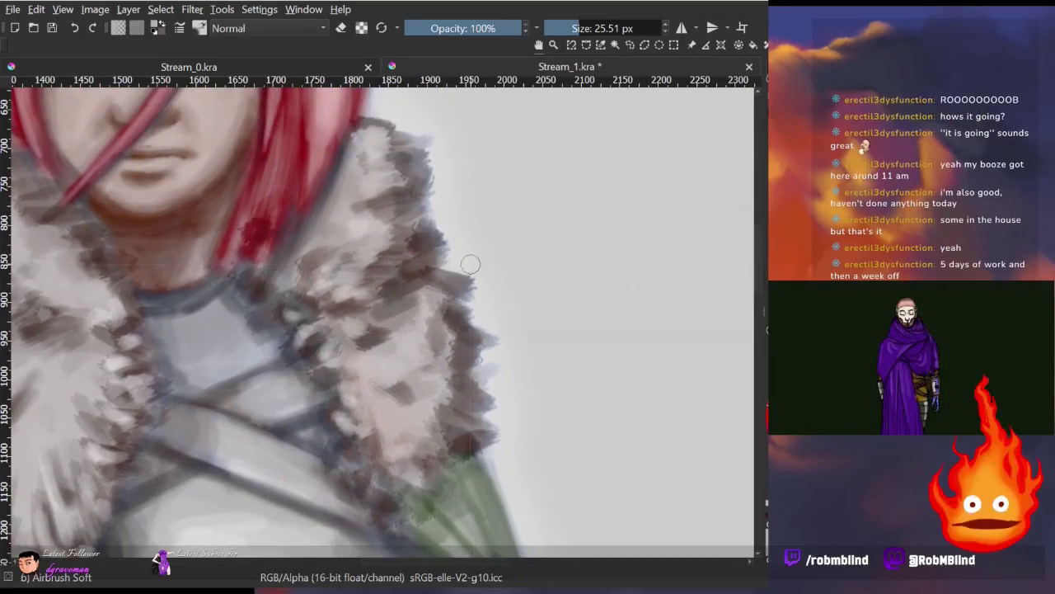
pyautogui.hscroll(-2, 380, 317)
pyautogui.hscroll(-2, 379, 317)
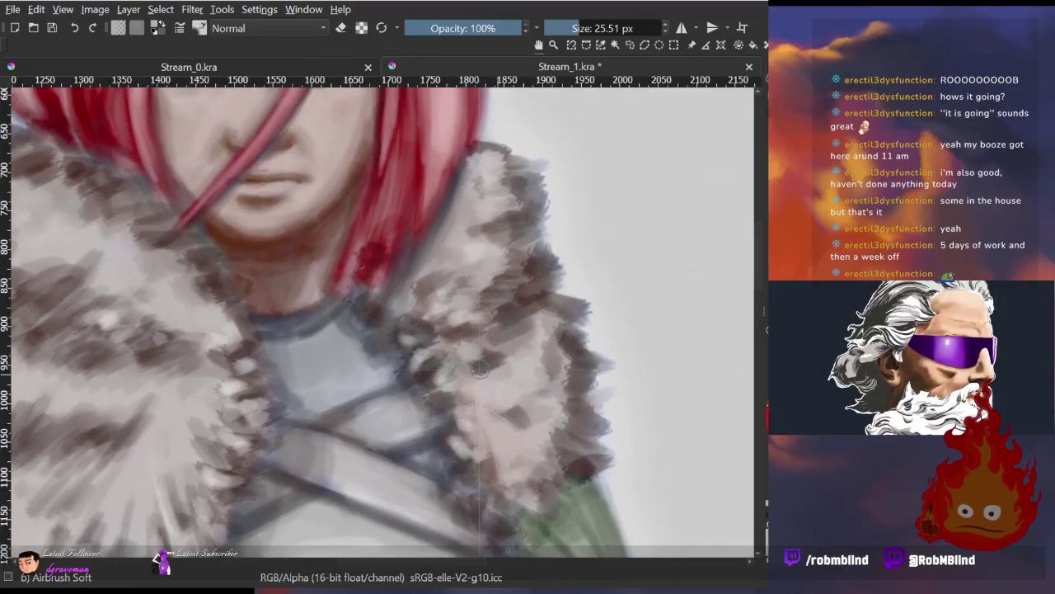
pyautogui.hscroll(-2, 379, 318)
pyautogui.hscroll(-2, 380, 317)
pyautogui.scroll(-1, 338, 441)
pyautogui.hscroll(-2, 338, 441)
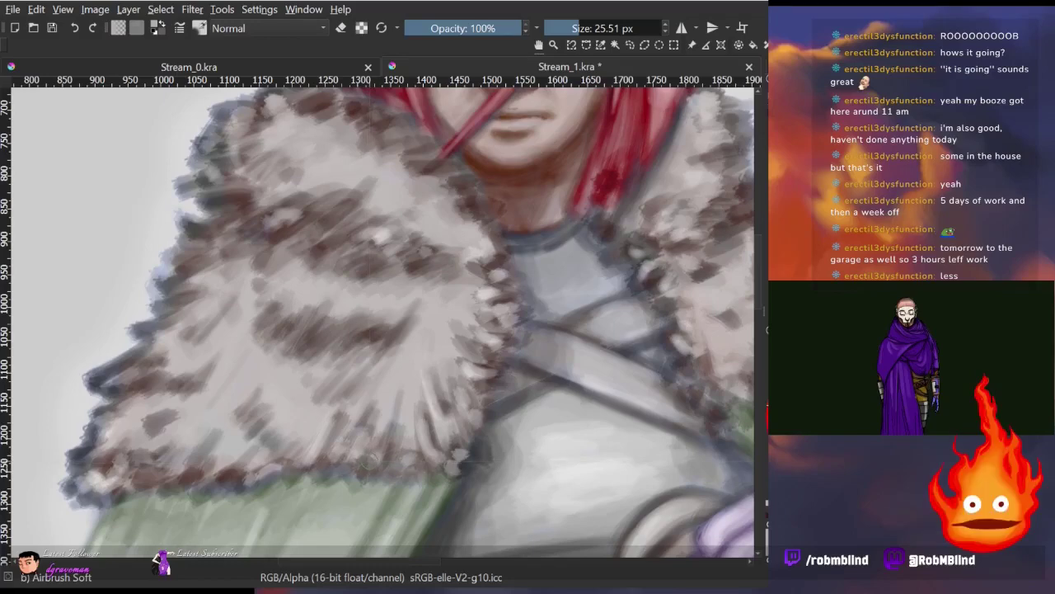
pyautogui.hscroll(-4, 380, 317)
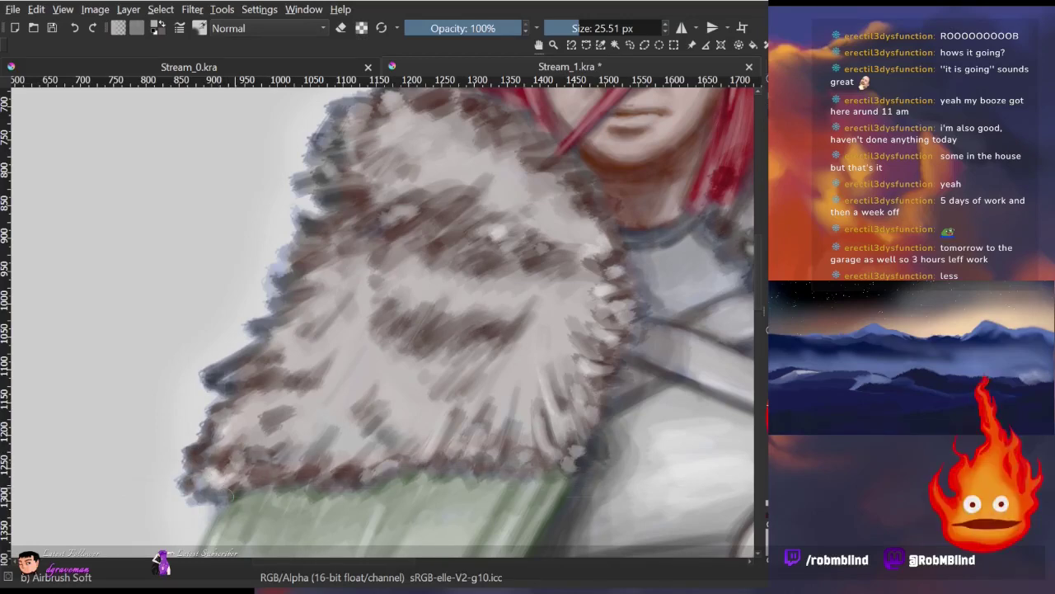
pyautogui.scroll(2, 231, 488)
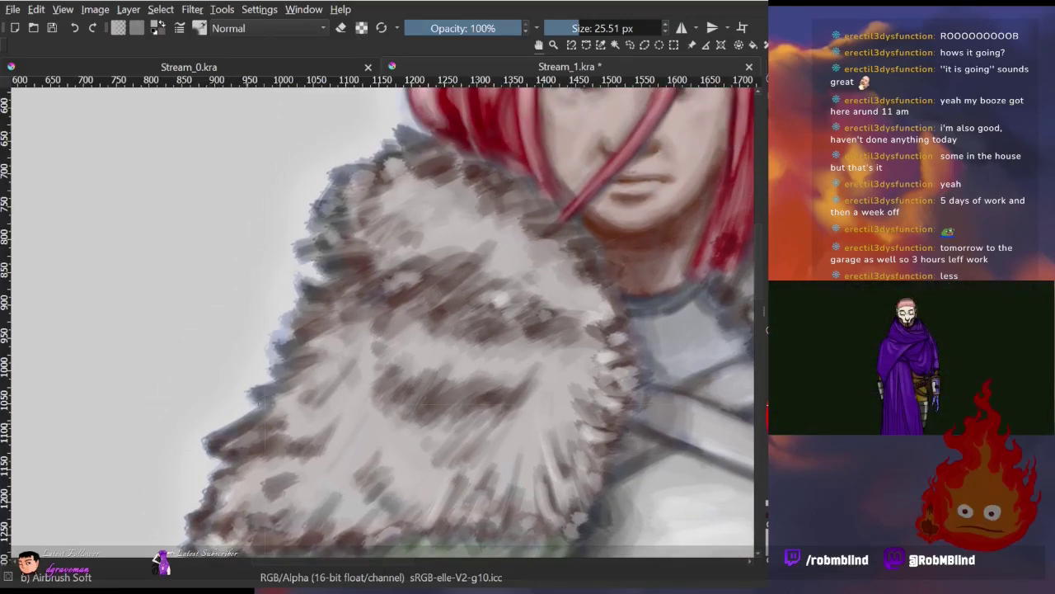
pyautogui.scroll(1, 257, 387)
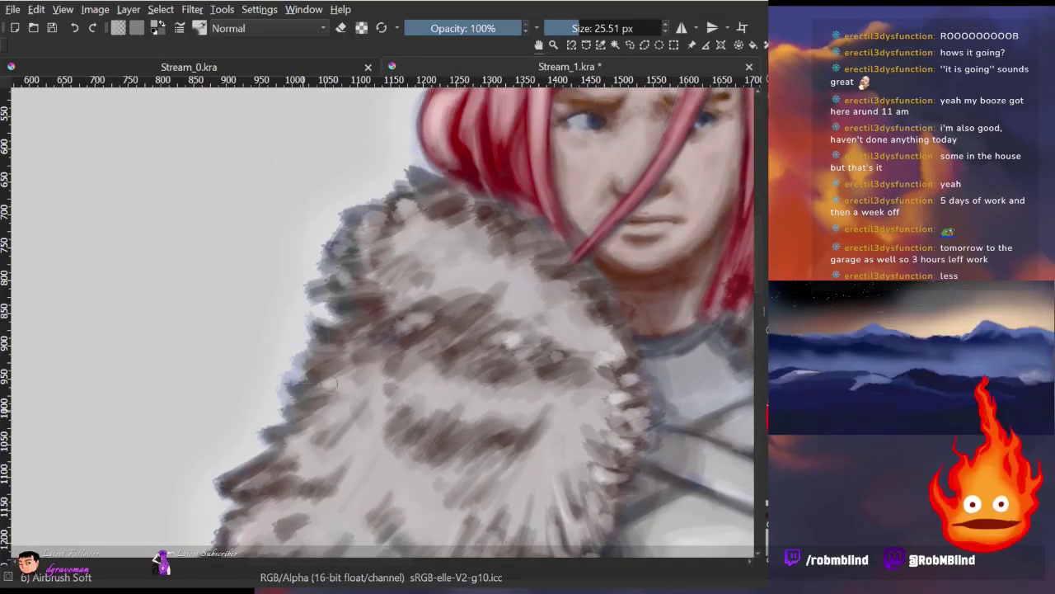
pyautogui.scroll(1, 297, 375)
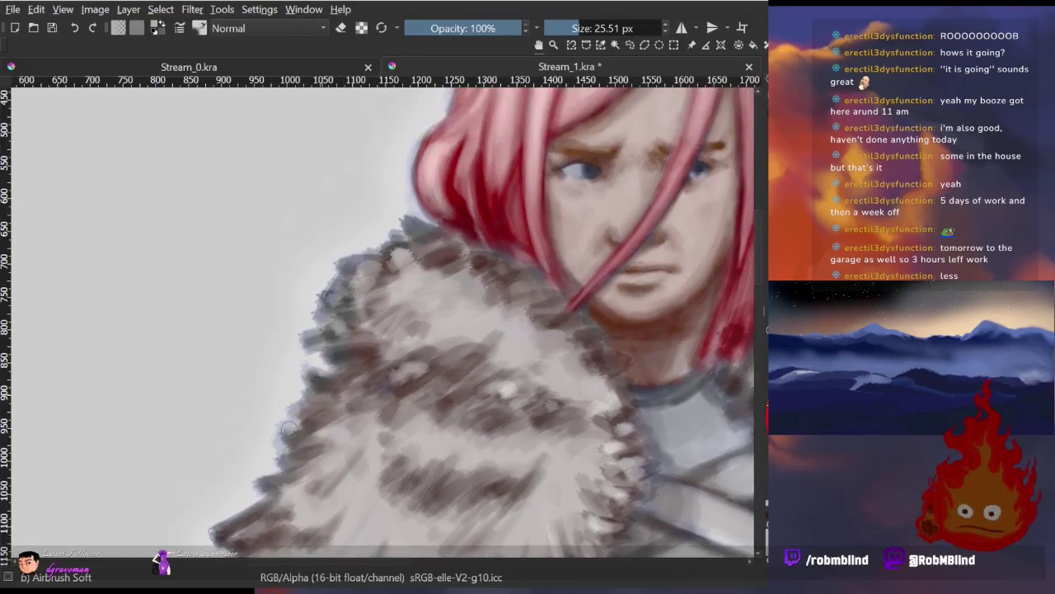
pyautogui.scroll(1, 289, 427)
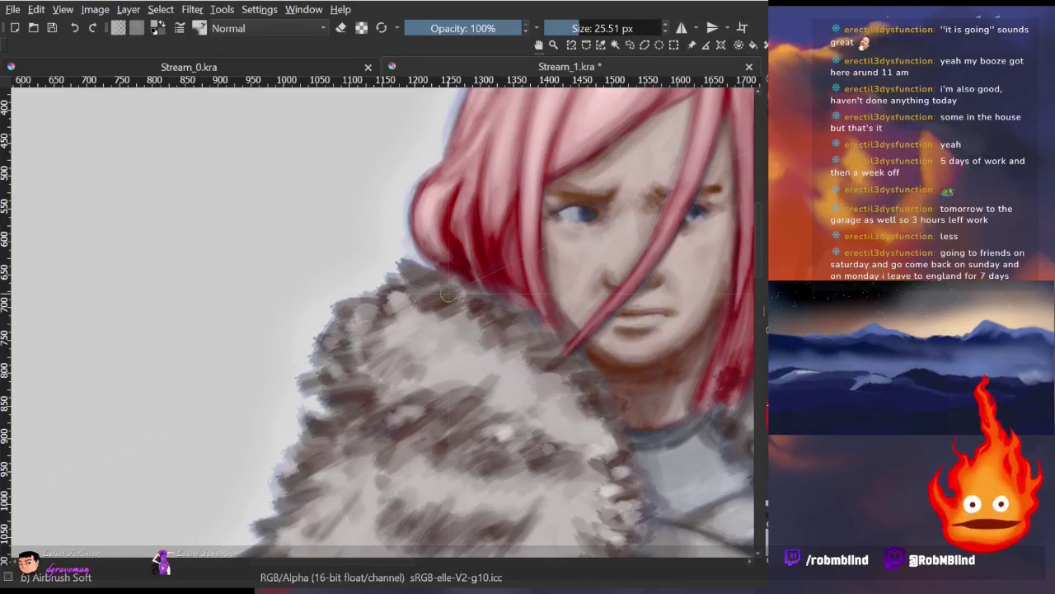
pyautogui.scroll(-2, 448, 294)
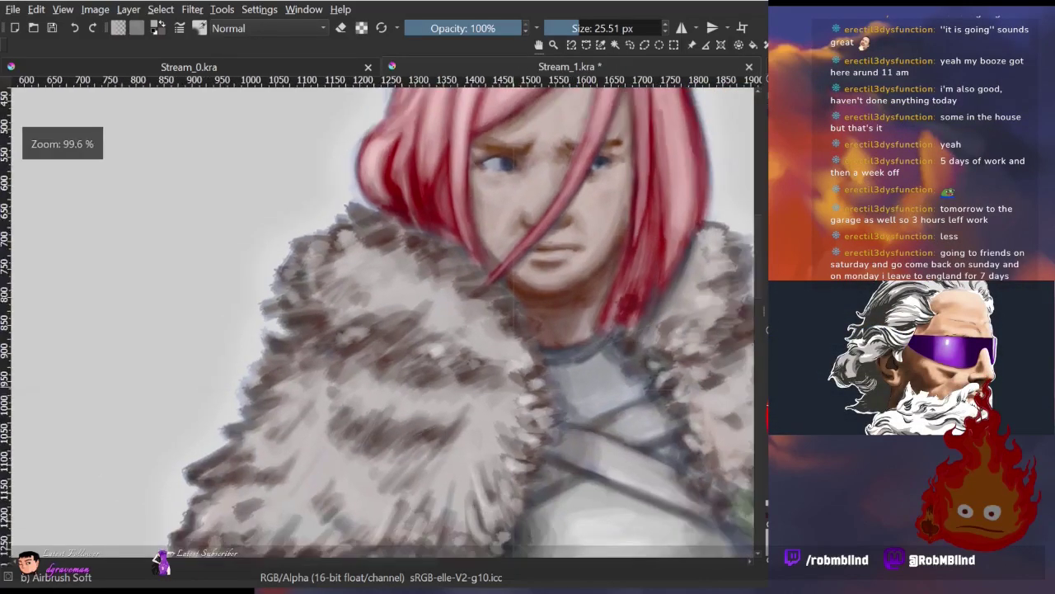
# Center the view on the fur collar, then zoom out to frame head and shoulders
pyautogui.moveTo(461, 330); pyautogui.dragTo(434, 286)
pyautogui.moveTo(555, 374); pyautogui.dragTo(538, 349)
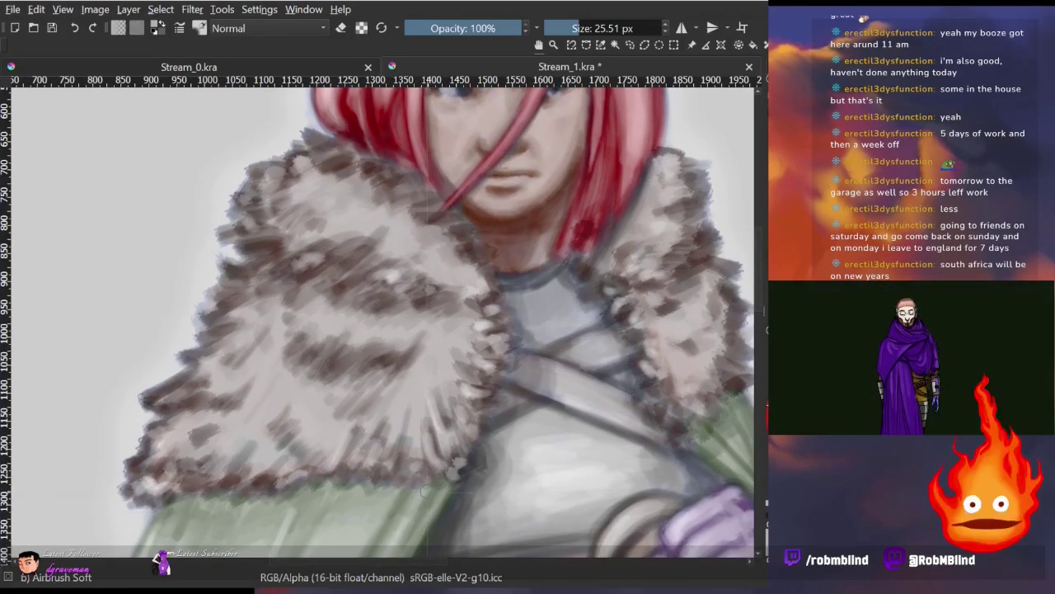
pyautogui.moveTo(423, 491); pyautogui.dragTo(545, 451)
pyautogui.press('-')
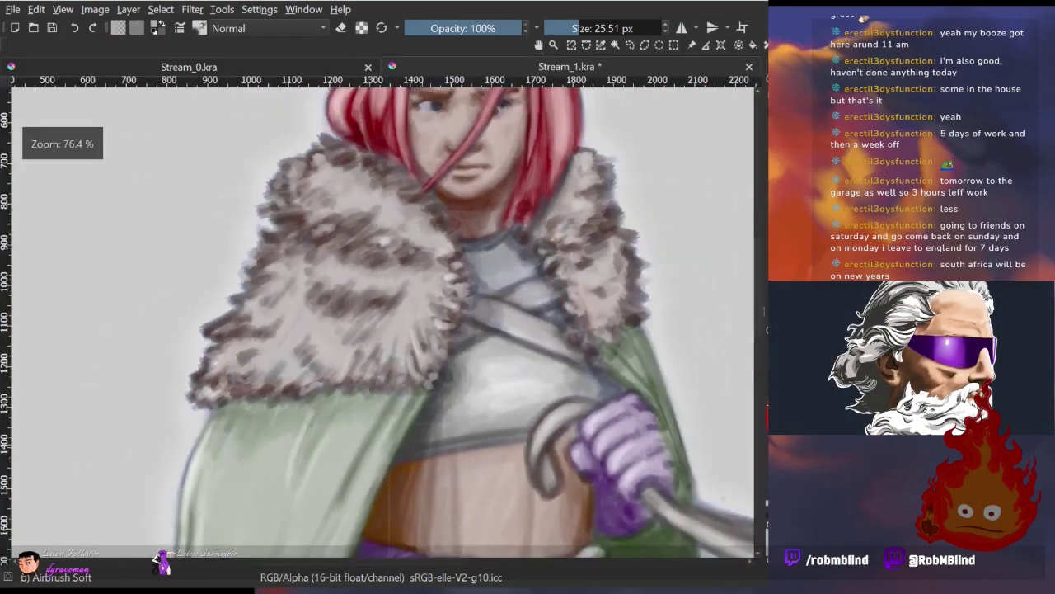
pyautogui.moveTo(553, 256); pyautogui.dragTo(530, 255)
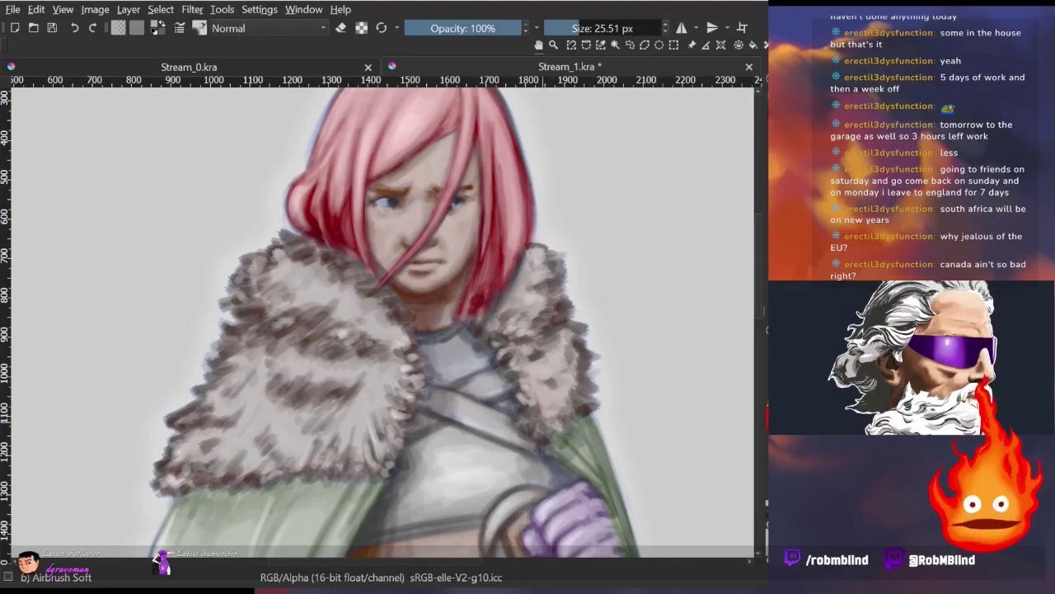
pyautogui.scroll(-1, 559, 199)
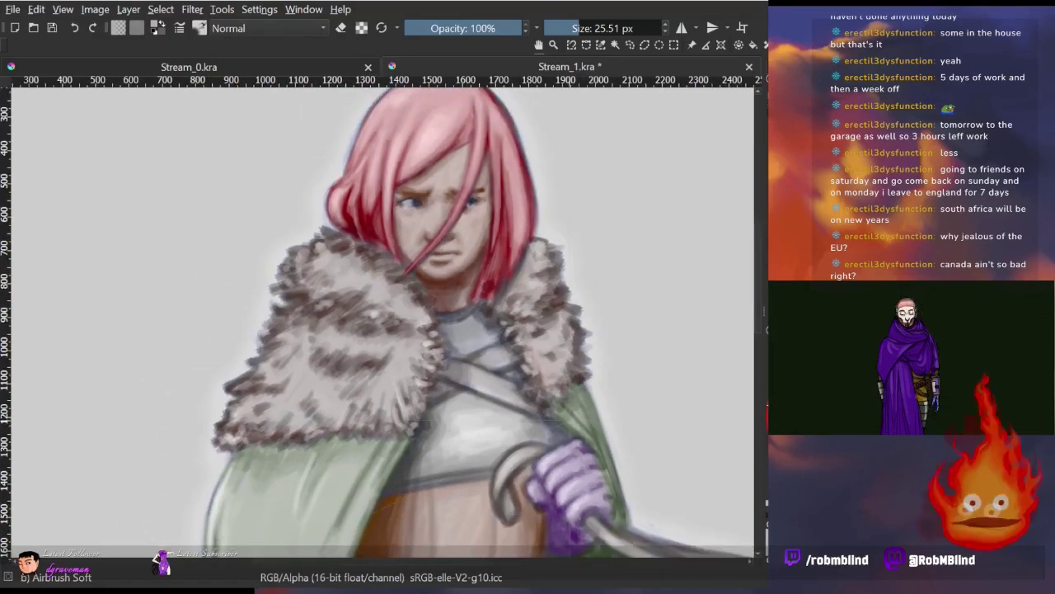
pyautogui.scroll(-1, 563, 204)
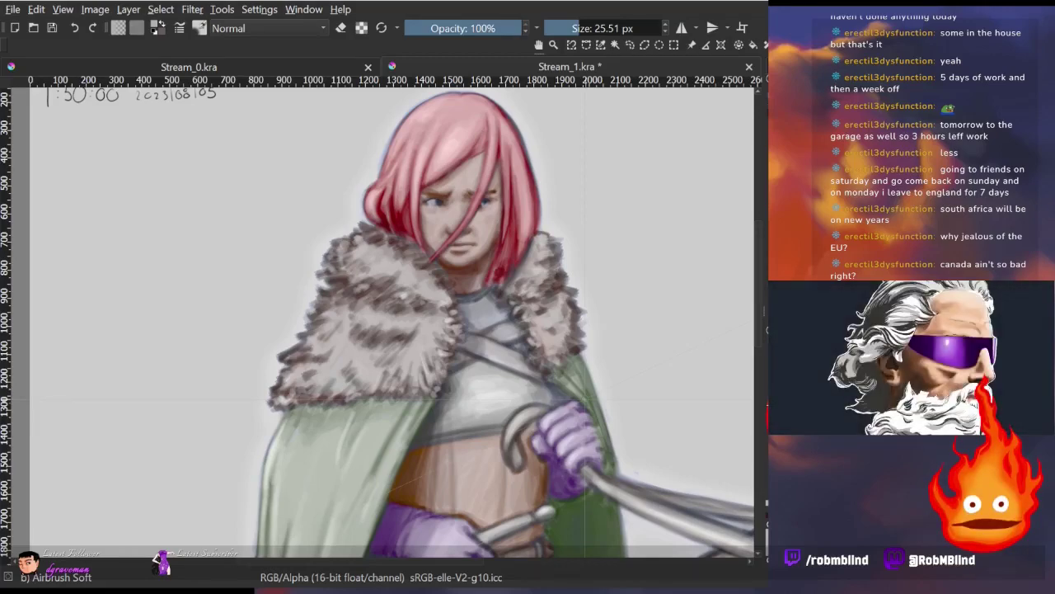
pyautogui.moveTo(499, 358); pyautogui.dragTo(492, 388)
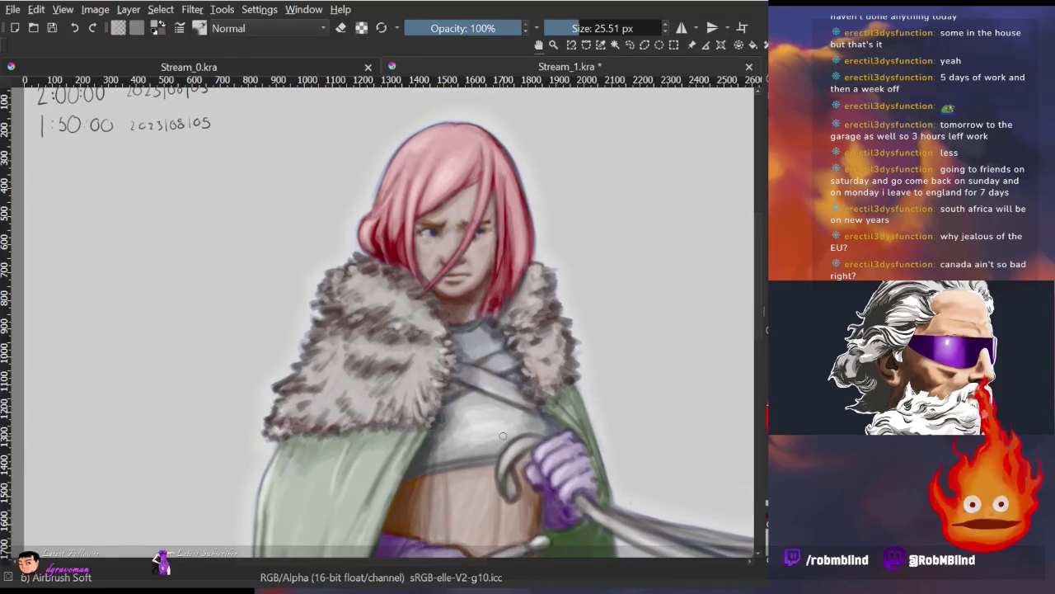
pyautogui.scroll(2, 492, 388)
pyautogui.scroll(3, 512, 385)
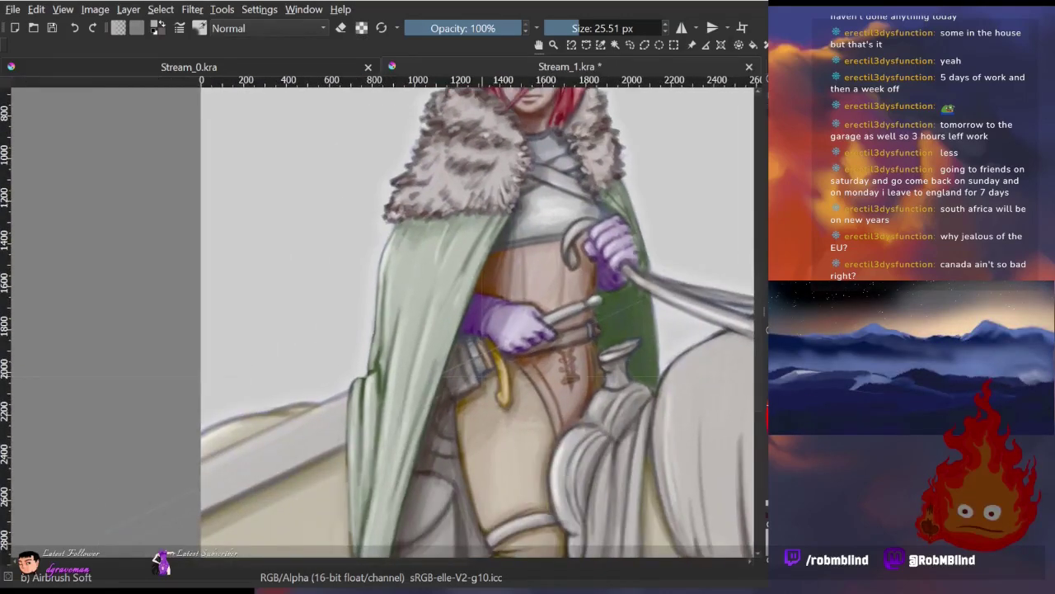
pyautogui.scroll(3, 526, 382)
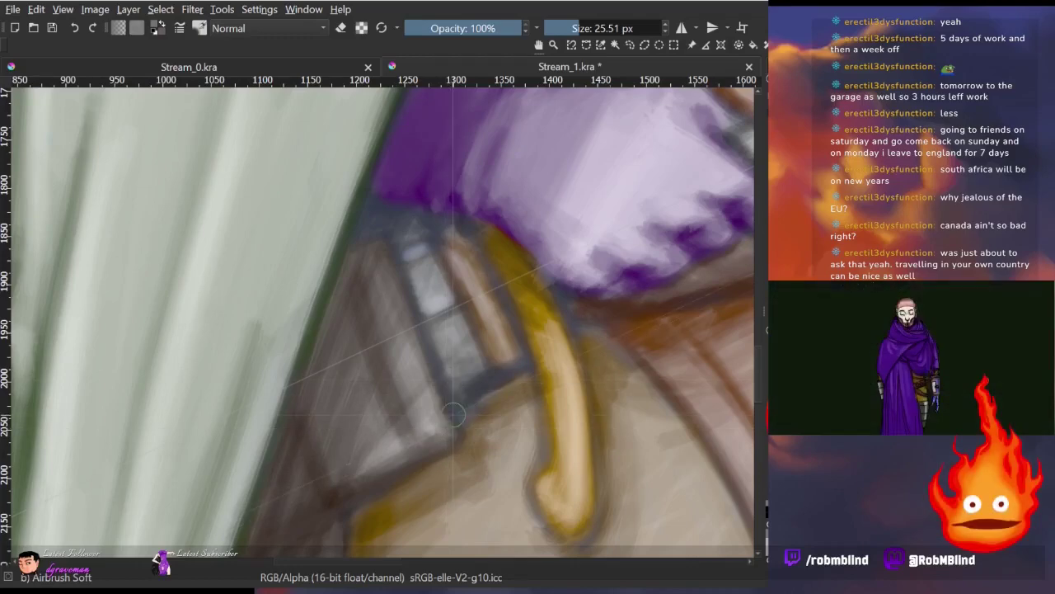
pyautogui.scroll(2, 425, 444)
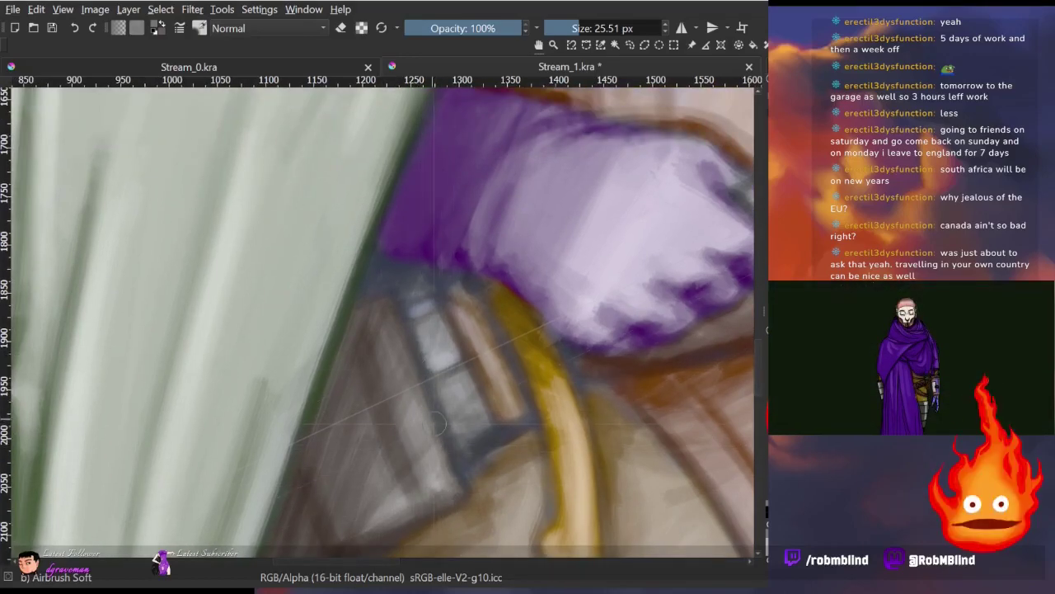
pyautogui.scroll(-1, 437, 425)
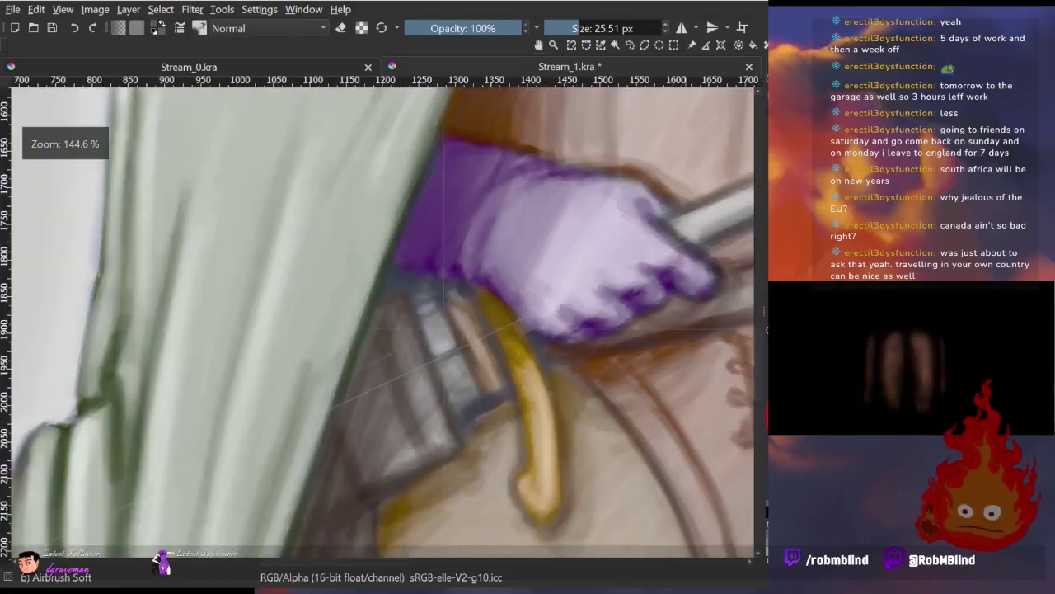
pyautogui.scroll(2, 446, 330)
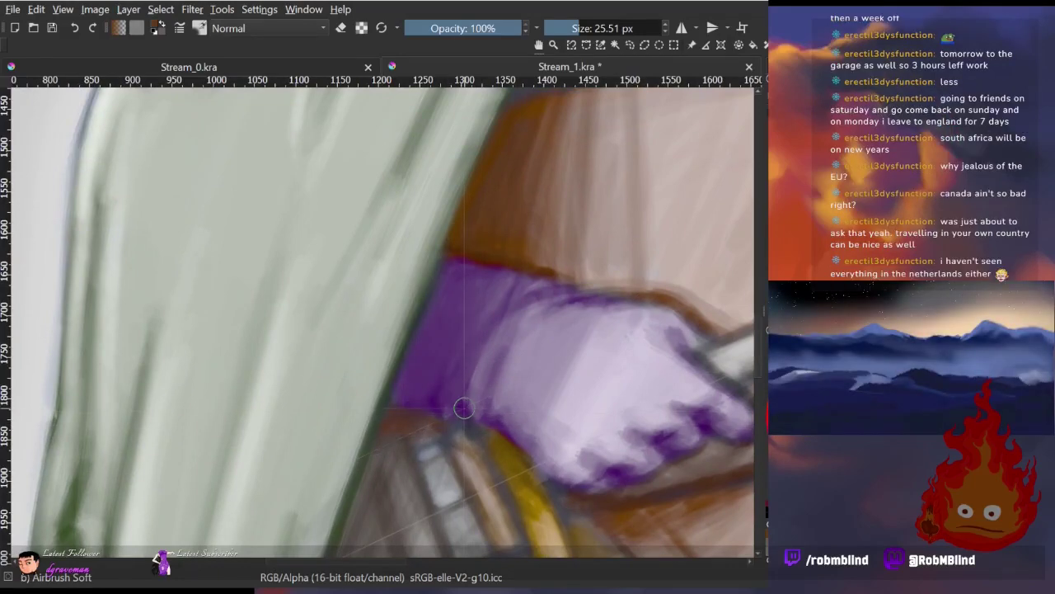
pyautogui.scroll(-1, 396, 419)
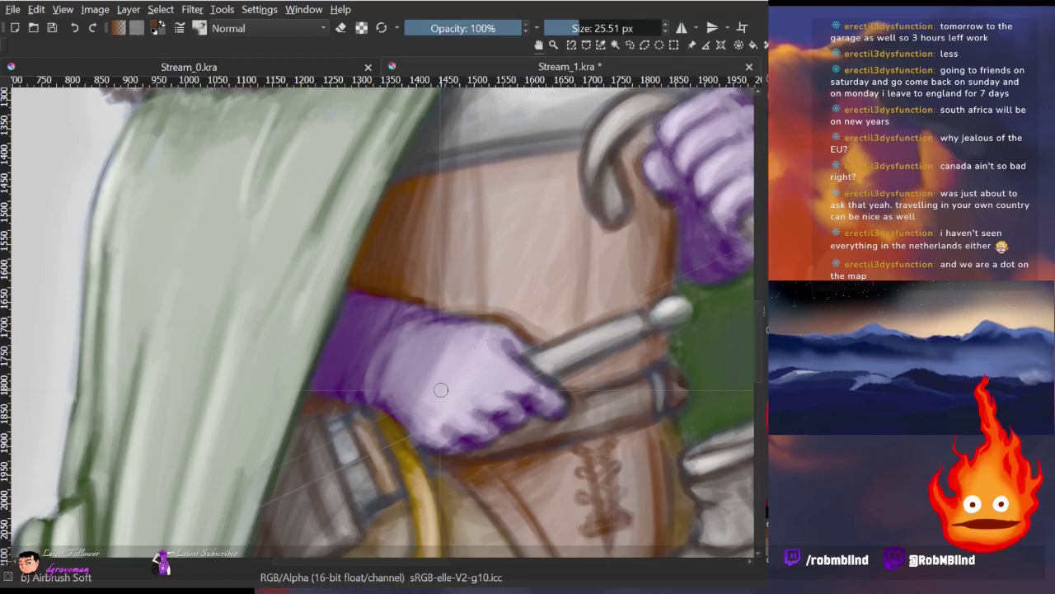
pyautogui.scroll(-2, 479, 389)
pyautogui.scroll(-2, 511, 387)
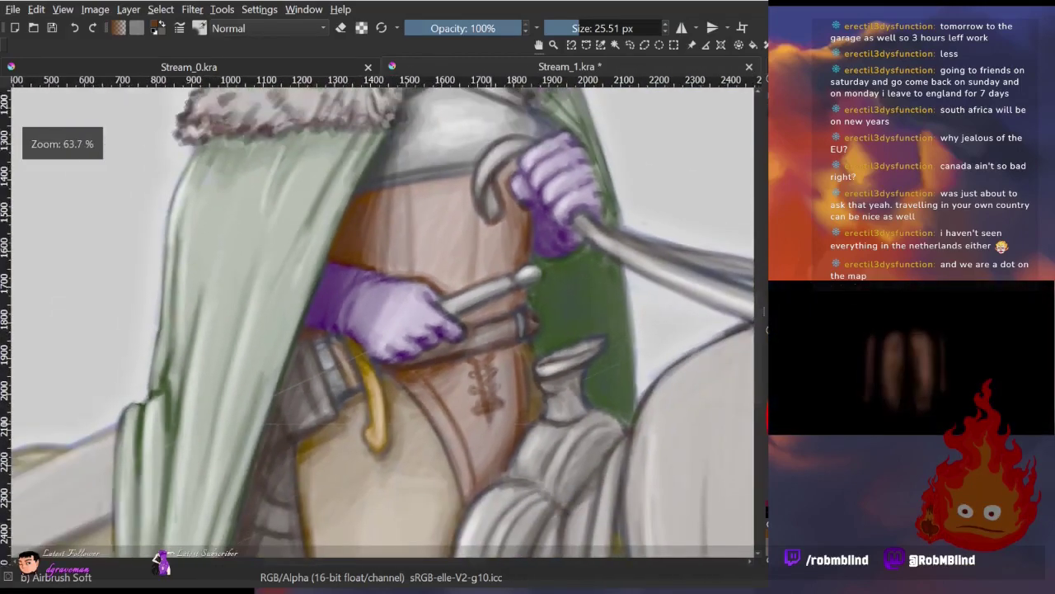
pyautogui.scroll(-1, 529, 386)
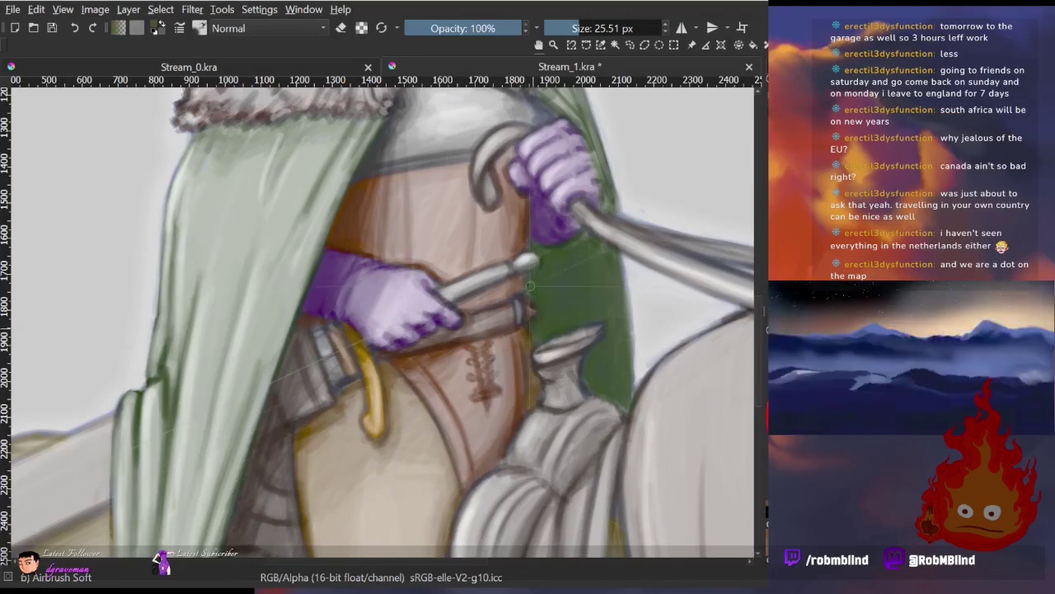
pyautogui.scroll(4, 534, 291)
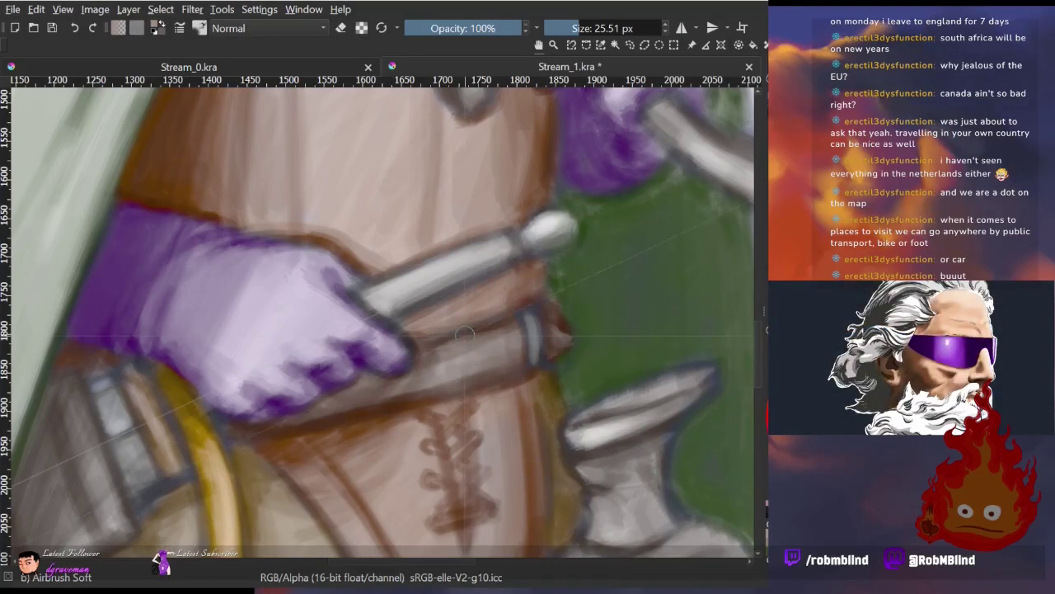
pyautogui.moveTo(485, 218); pyautogui.dragTo(505, 396)
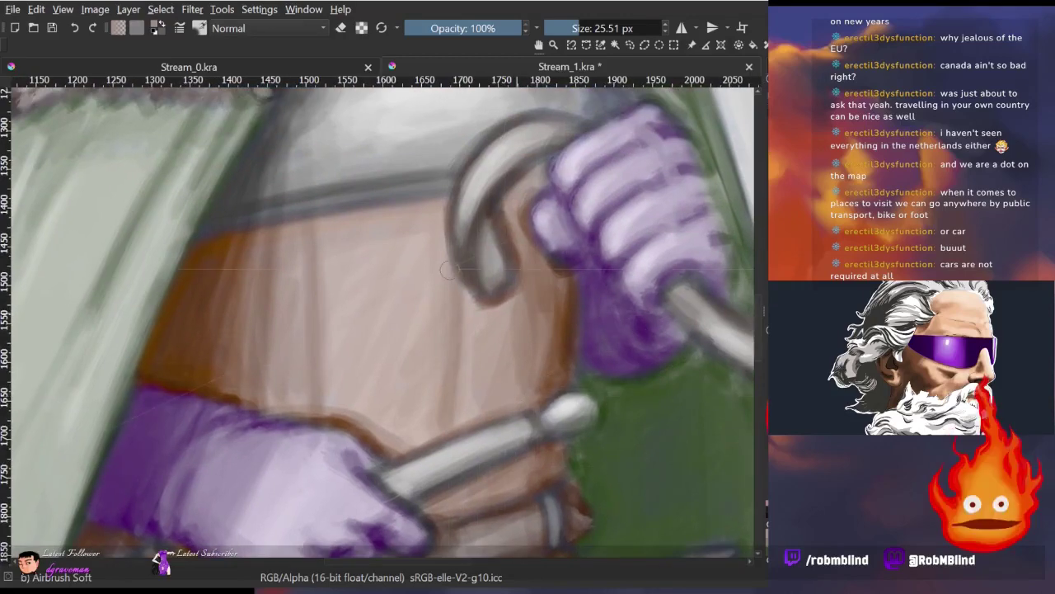
pyautogui.scroll(-2, 413, 338)
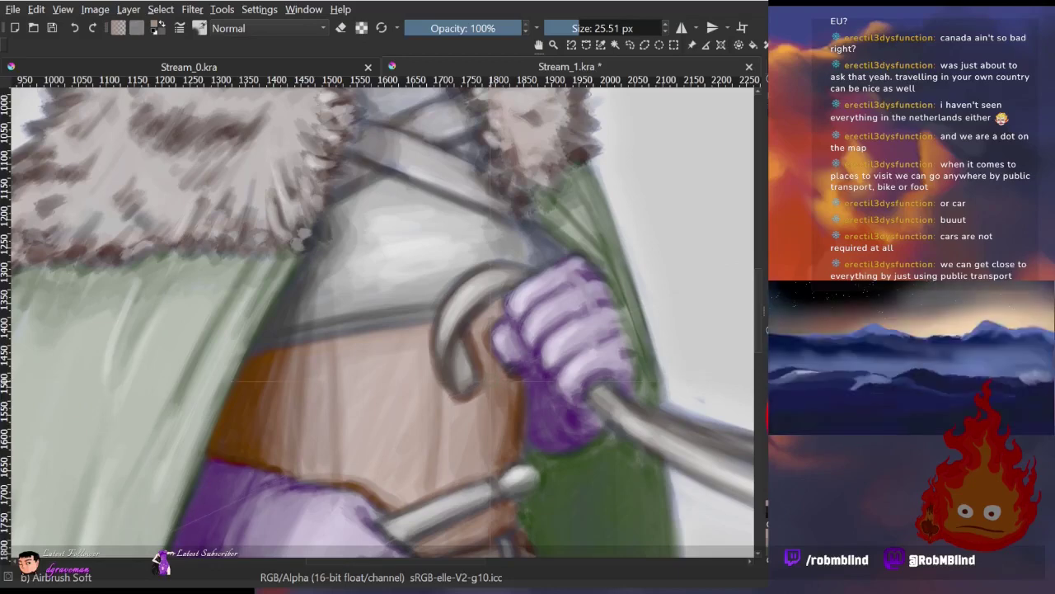
pyautogui.keyDown('ctrl'); pyautogui.scroll(-2, 504, 371); pyautogui.keyUp('ctrl')
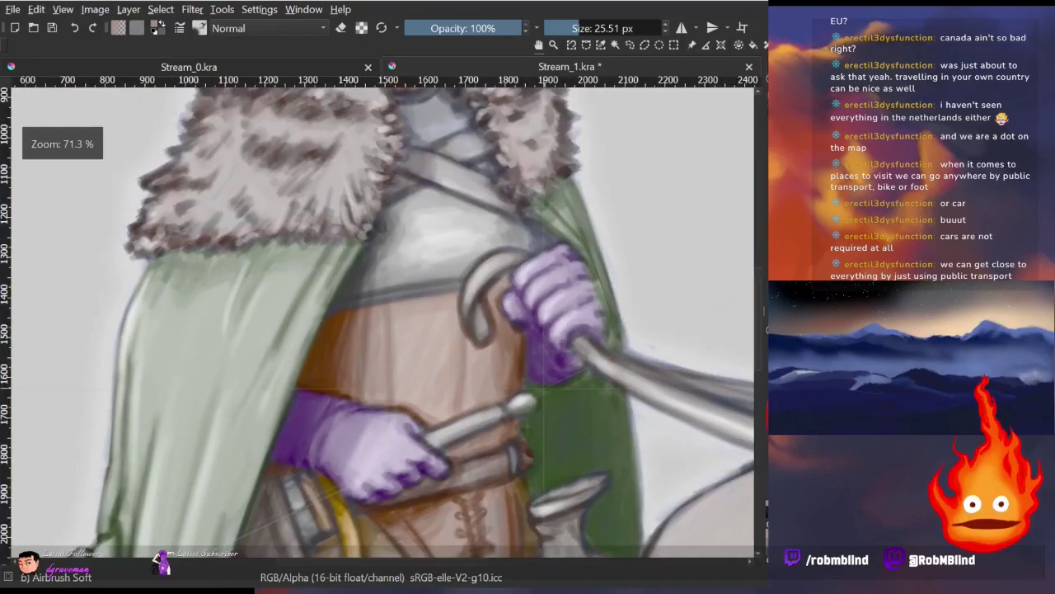
pyautogui.keyDown('ctrl'); pyautogui.scroll(3, 442, 415); pyautogui.keyUp('ctrl')
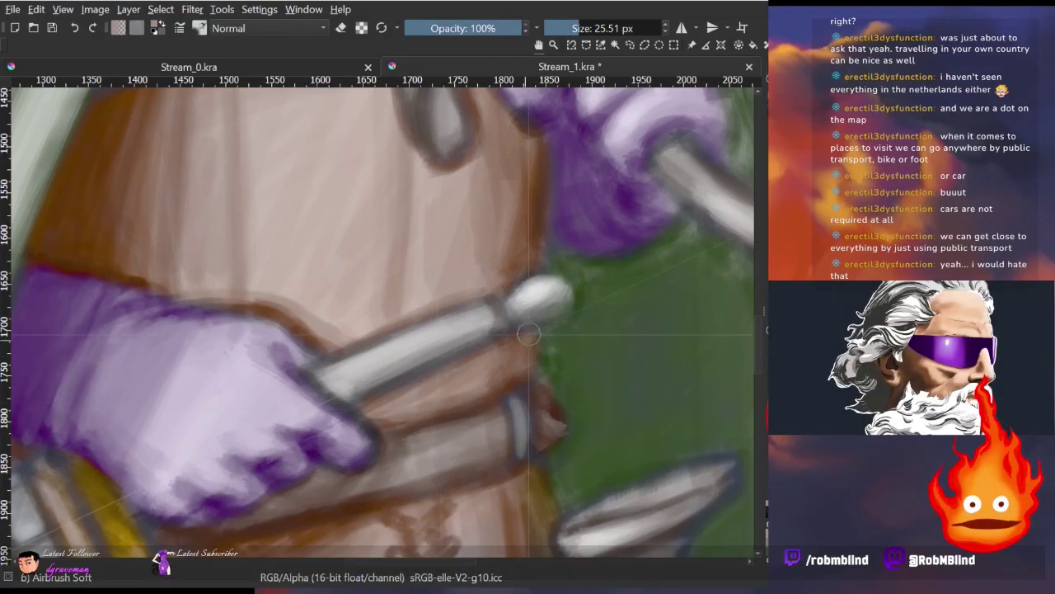
pyautogui.scroll(-3, 509, 373)
pyautogui.scroll(-2, 461, 375)
pyautogui.scroll(6, 370, 377)
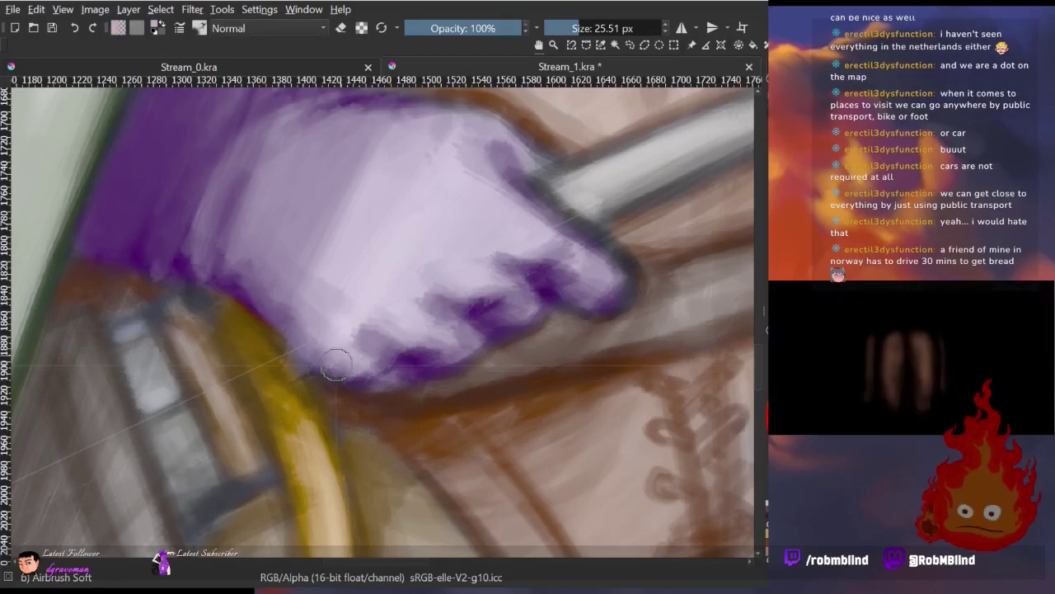
pyautogui.scroll(2, 337, 363)
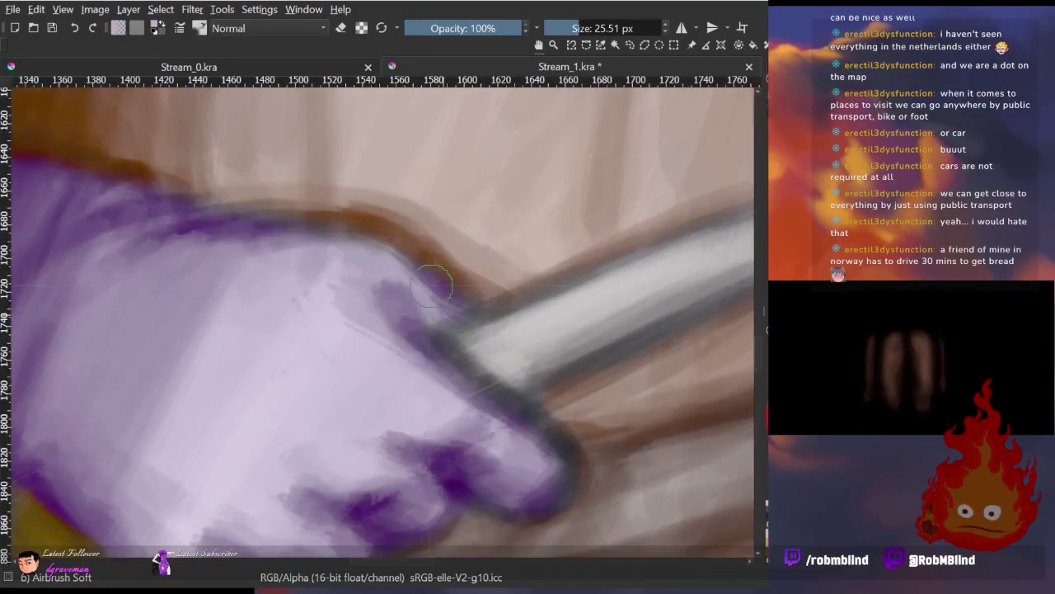
pyautogui.scroll(-1, 432, 285)
pyautogui.scroll(-1, 272, 228)
pyautogui.scroll(-2, 271, 228)
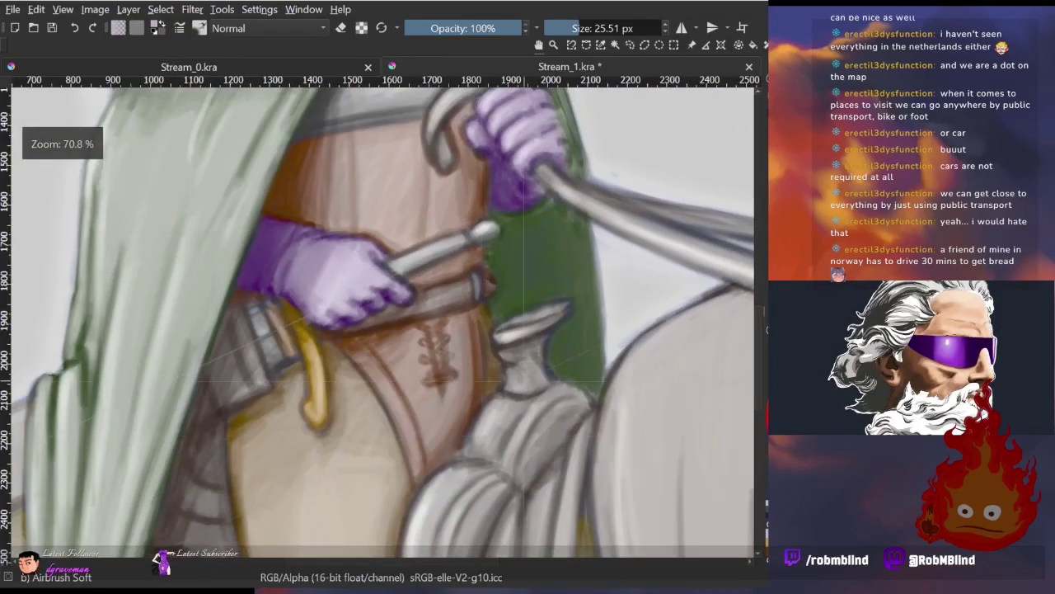
pyautogui.scroll(-1, 486, 389)
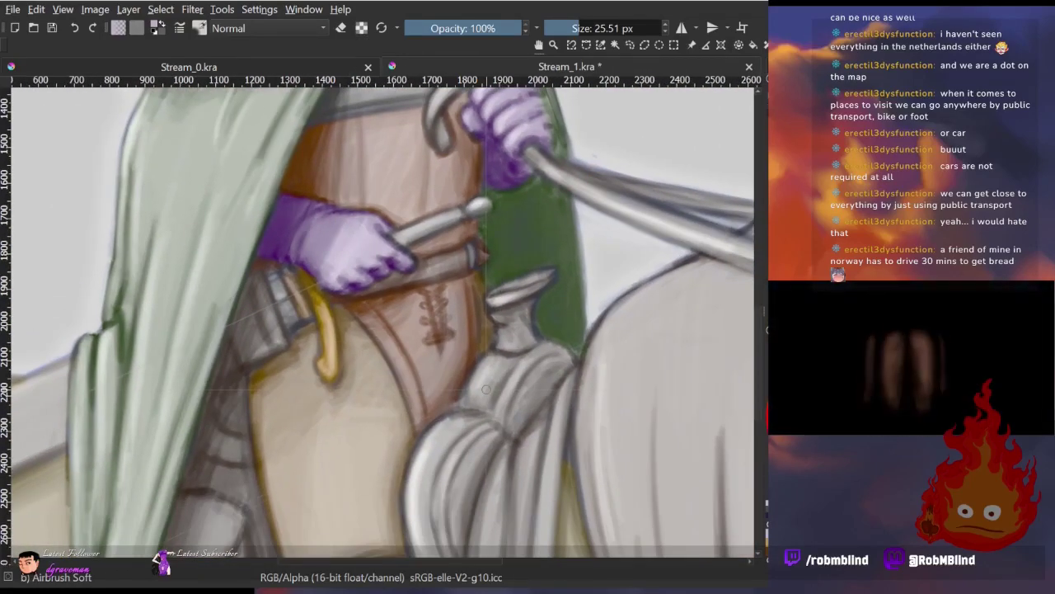
pyautogui.scroll(4, 487, 389)
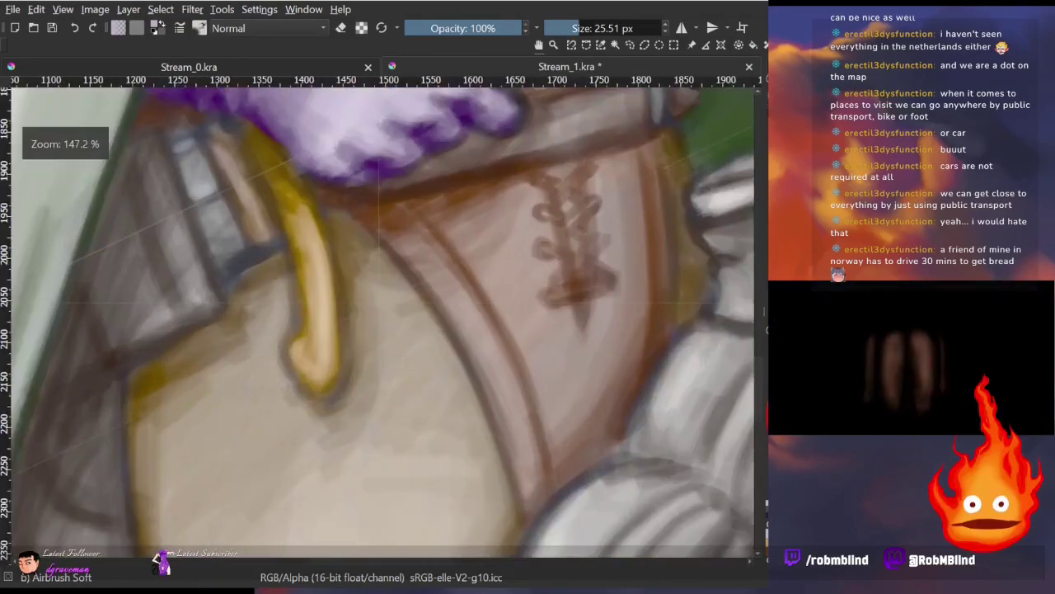
pyautogui.scroll(1, 378, 388)
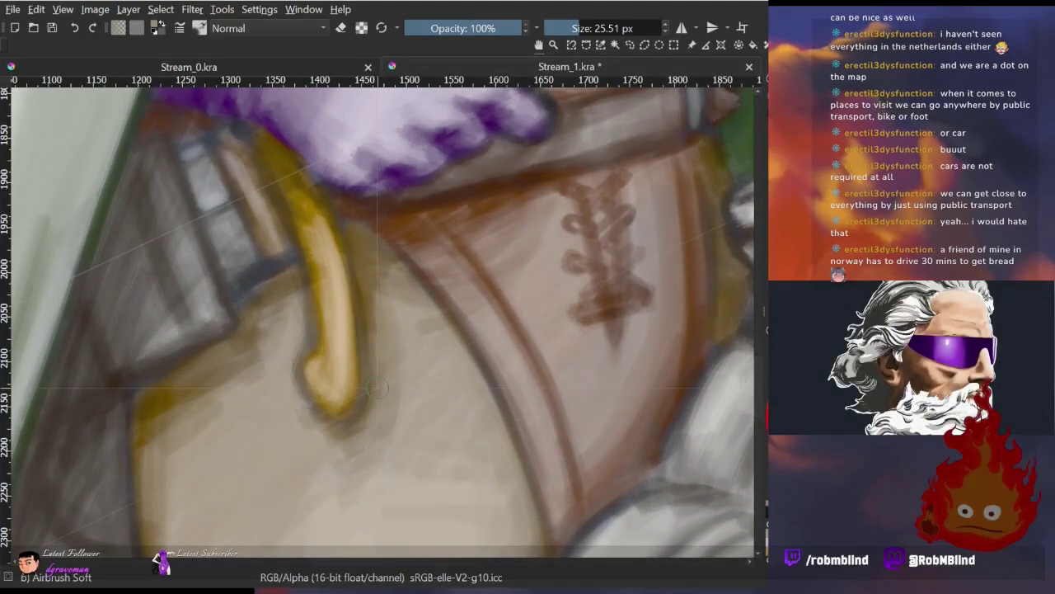
pyautogui.moveTo(410, 274); pyautogui.dragTo(394, 356)
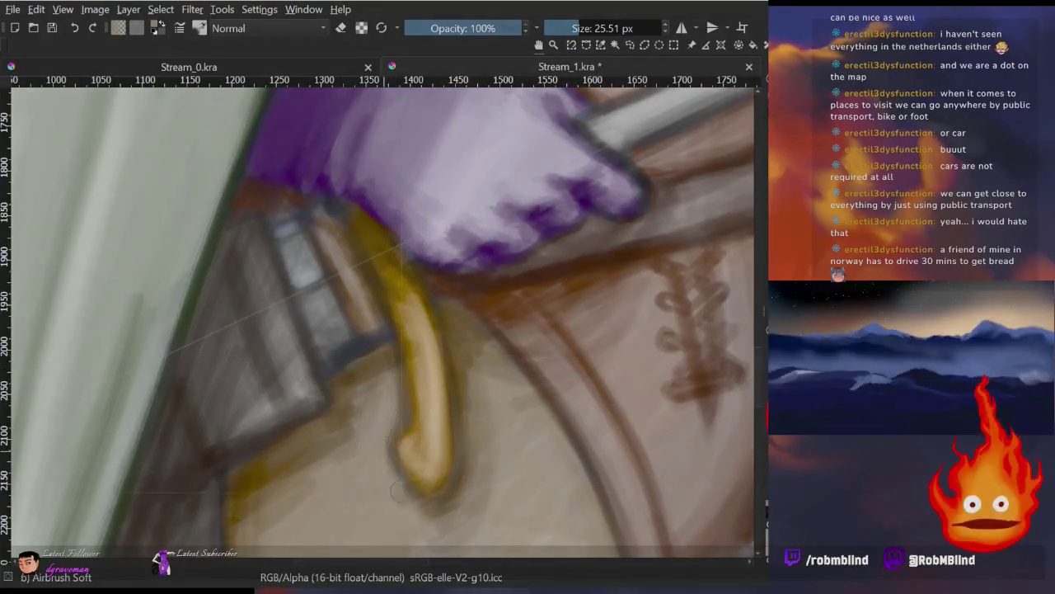
pyautogui.scroll(-4, 399, 491)
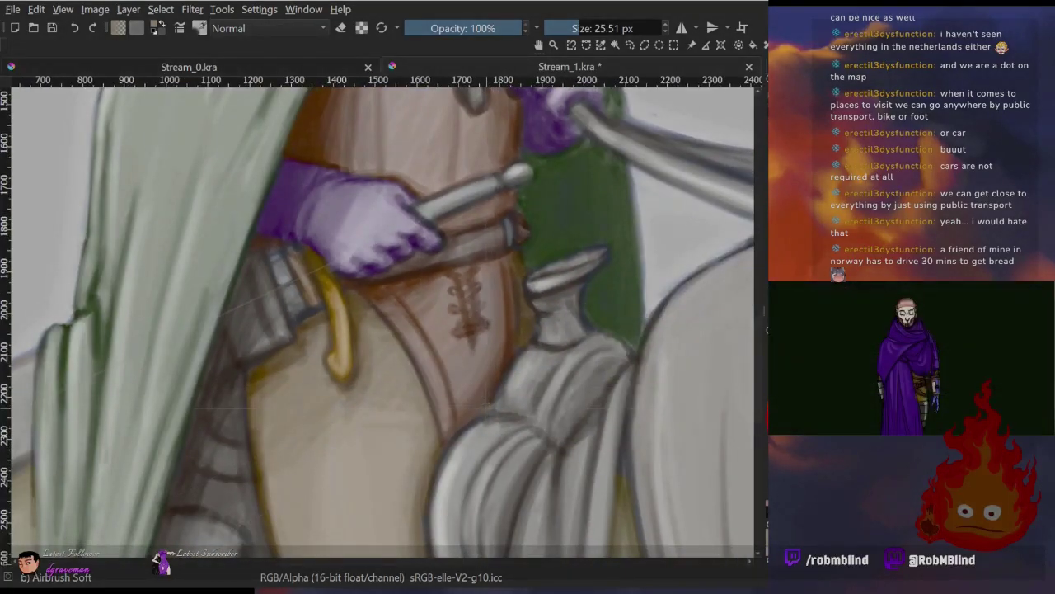
pyautogui.scroll(4, 530, 351)
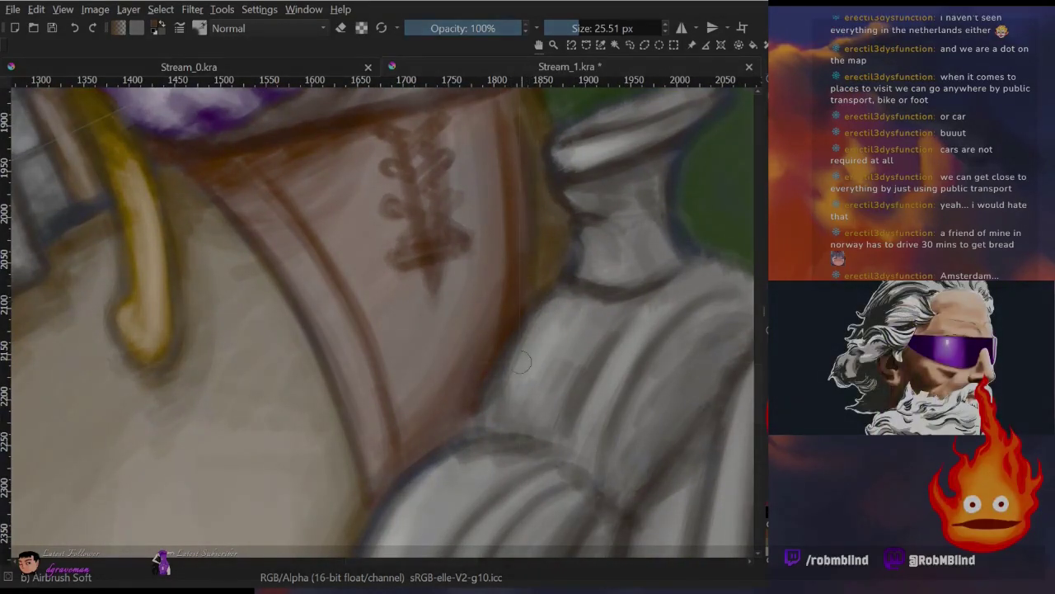
pyautogui.moveTo(405, 526); pyautogui.dragTo(463, 464)
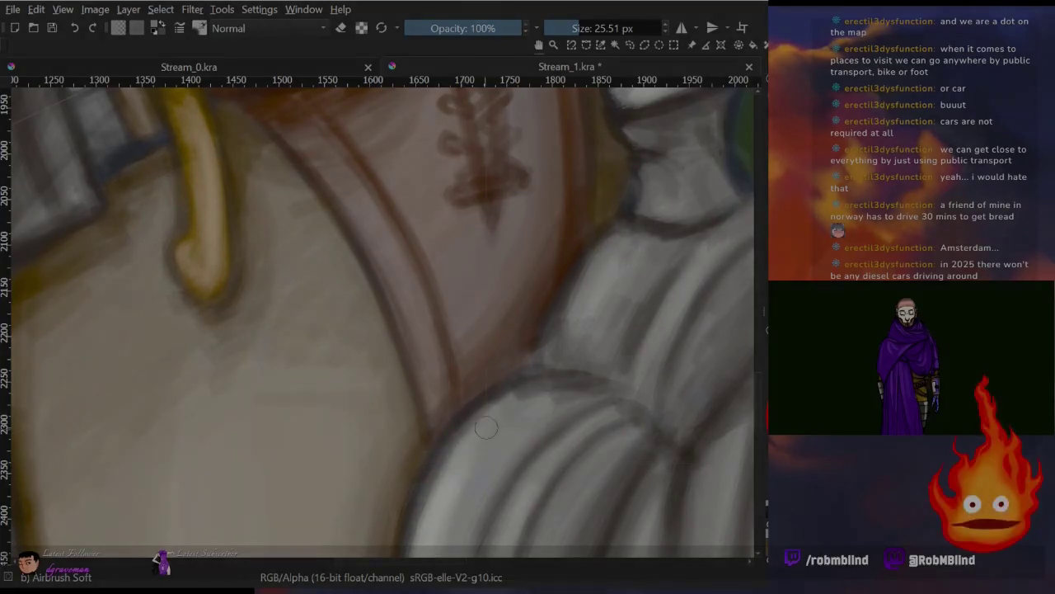
pyautogui.scroll(-3, 486, 427)
pyautogui.scroll(-2, 388, 462)
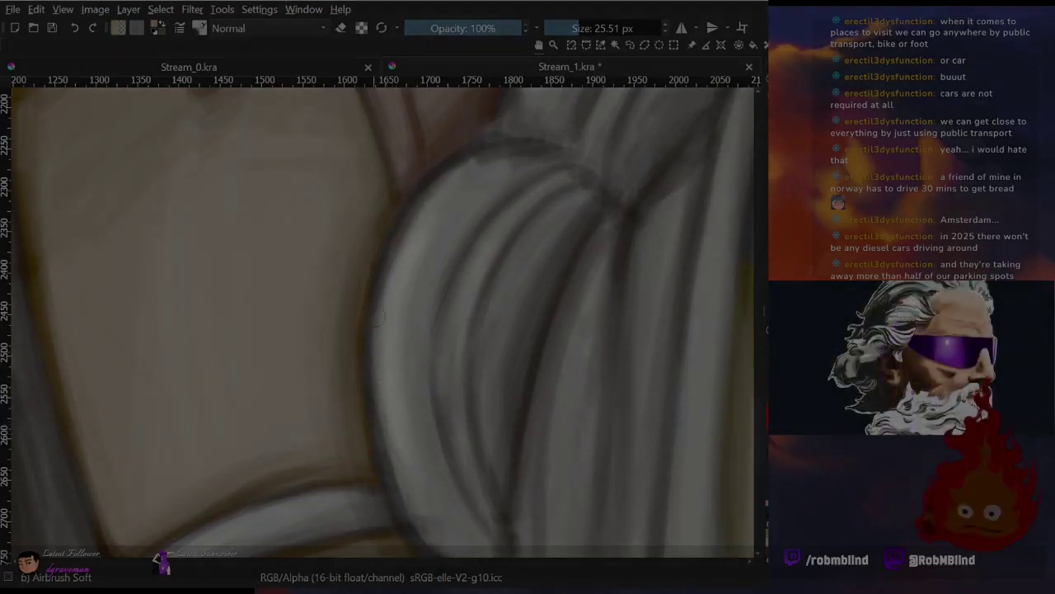
pyautogui.scroll(-2, 375, 317)
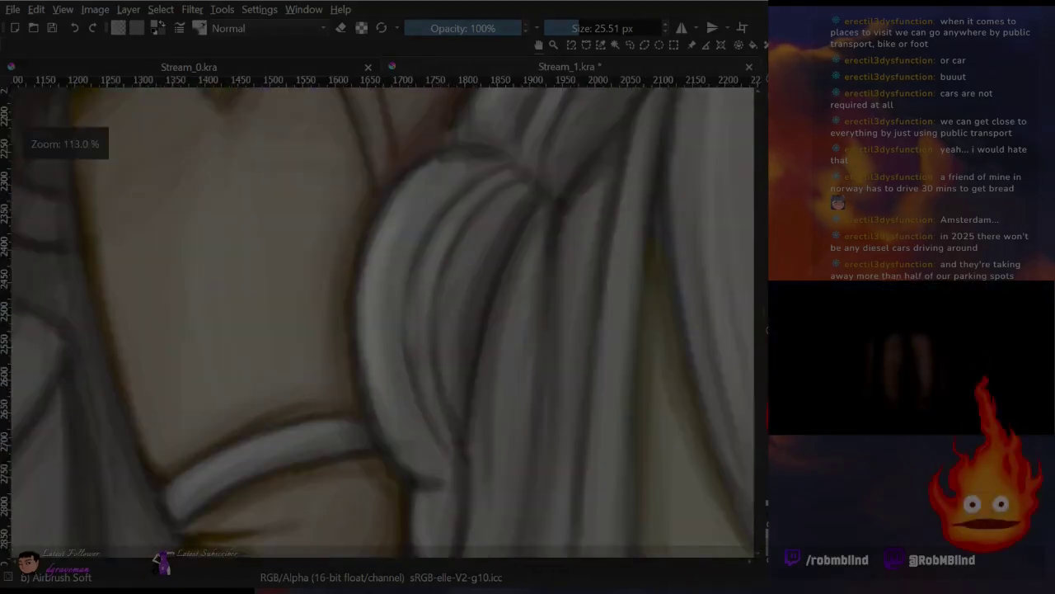
pyautogui.scroll(2, 375, 317)
pyautogui.scroll(1, 373, 309)
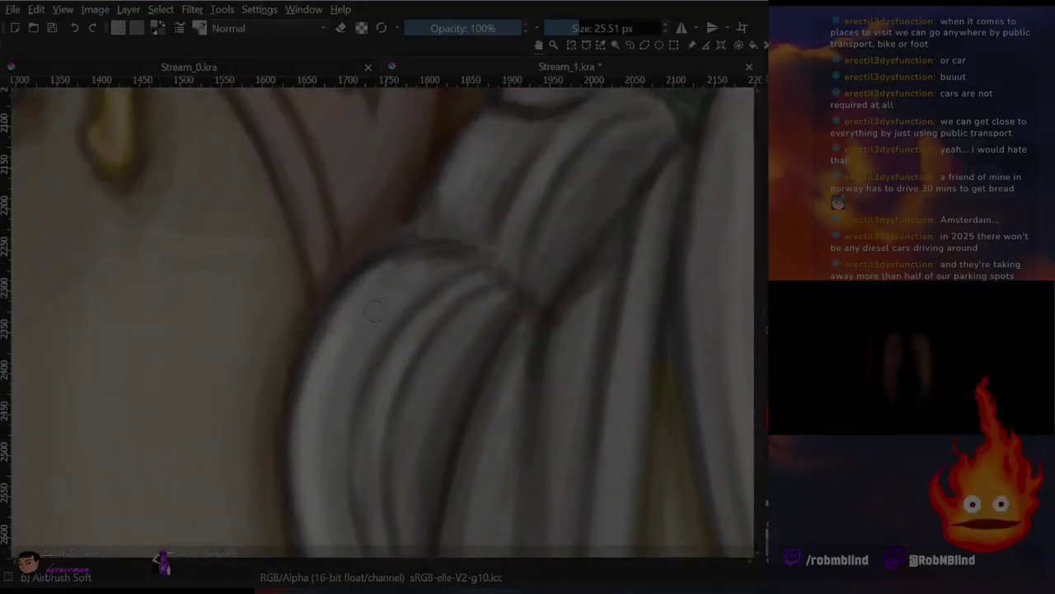
pyautogui.scroll(-1, 374, 311)
pyautogui.scroll(-2, 373, 312)
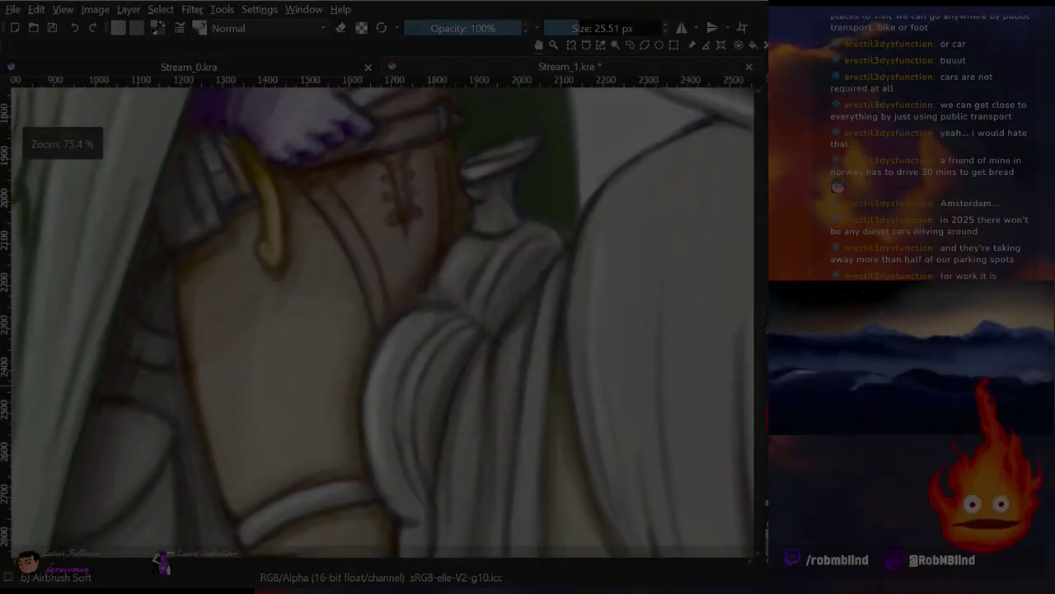
pyautogui.scroll(1, 373, 312)
pyautogui.scroll(1, 374, 312)
pyautogui.scroll(1, 373, 312)
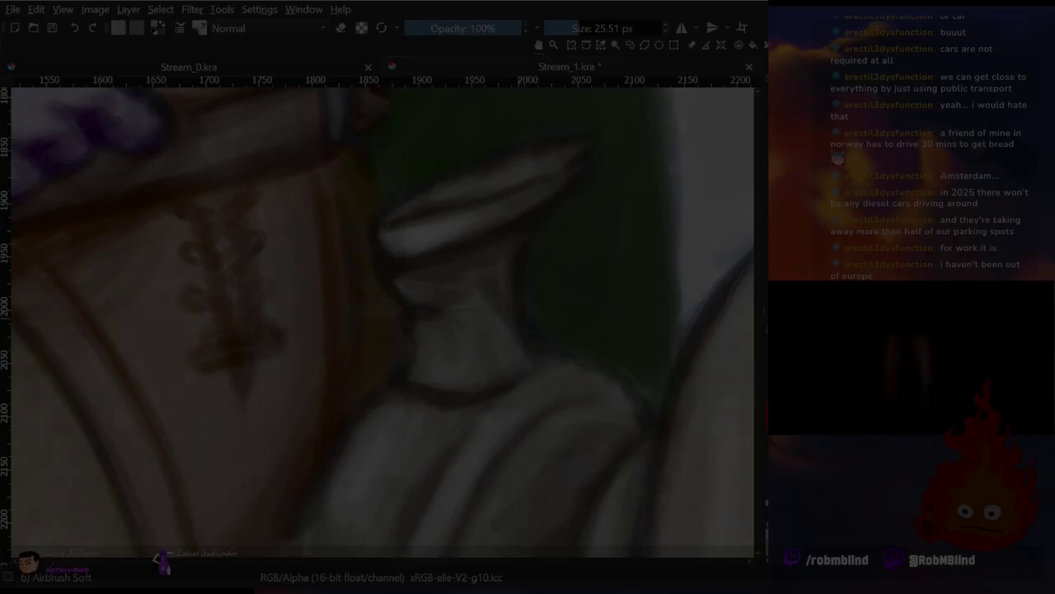
pyautogui.moveTo(373, 311); pyautogui.dragTo(321, 254)
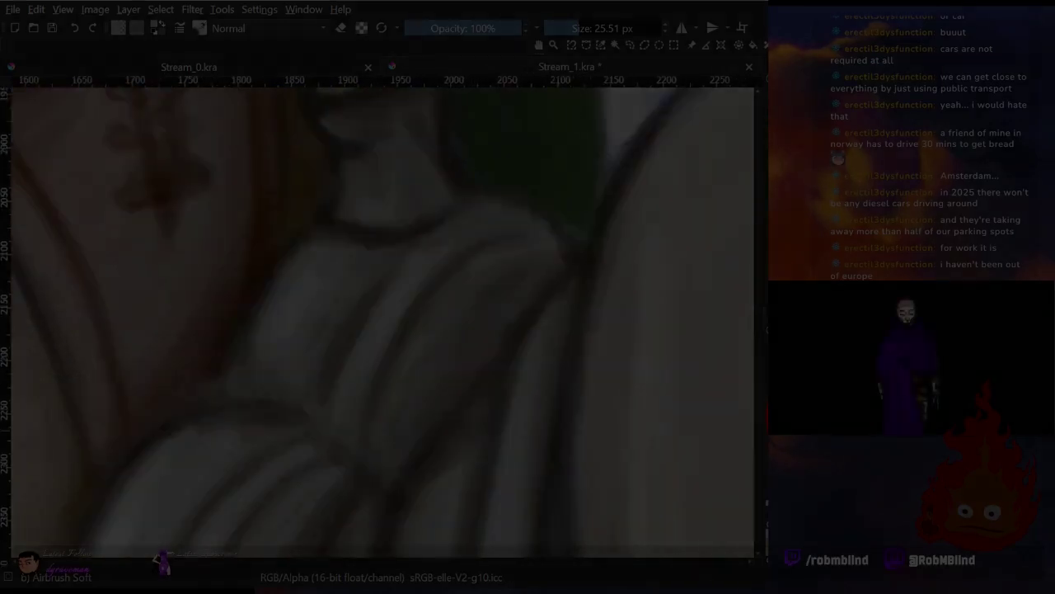
pyautogui.press('-')
pyautogui.press('-')
pyautogui.press('-')
pyautogui.press('-')
pyautogui.press('-')
pyautogui.press('-')
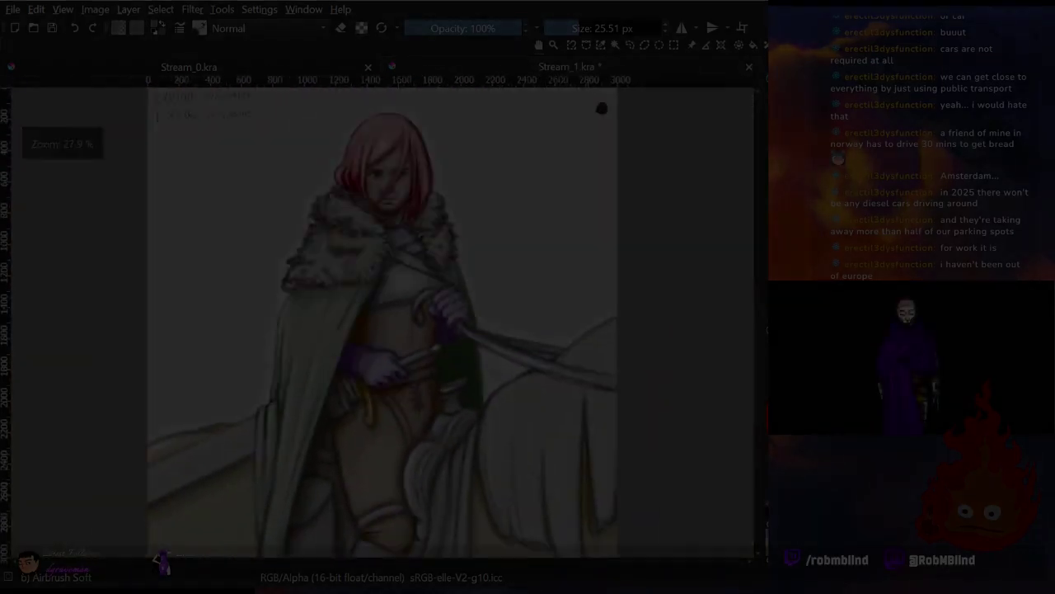